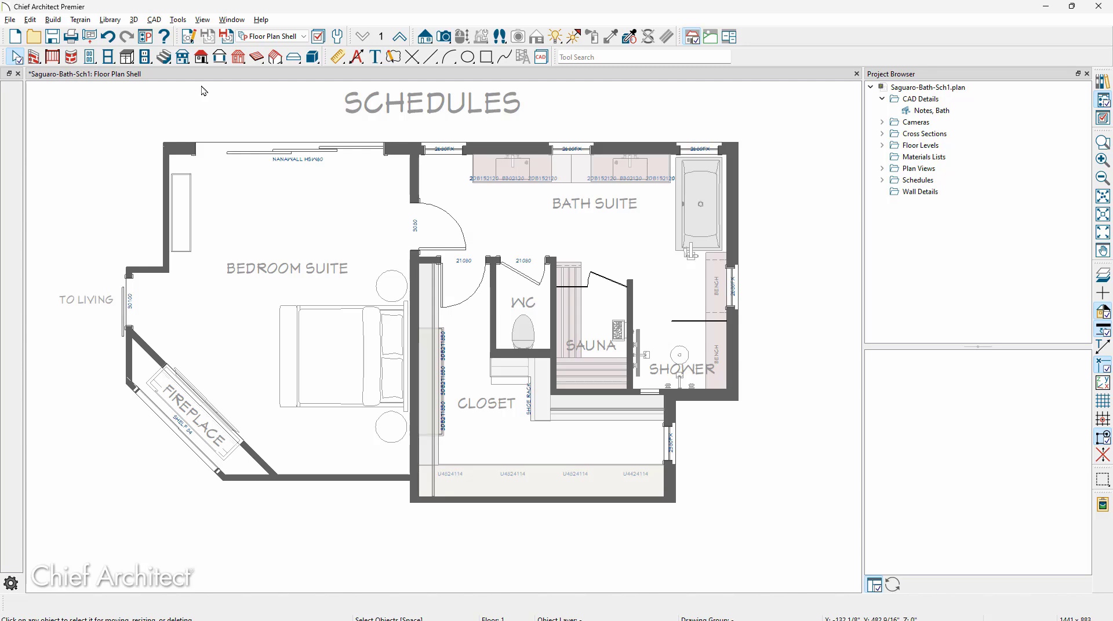
left_click(188, 21)
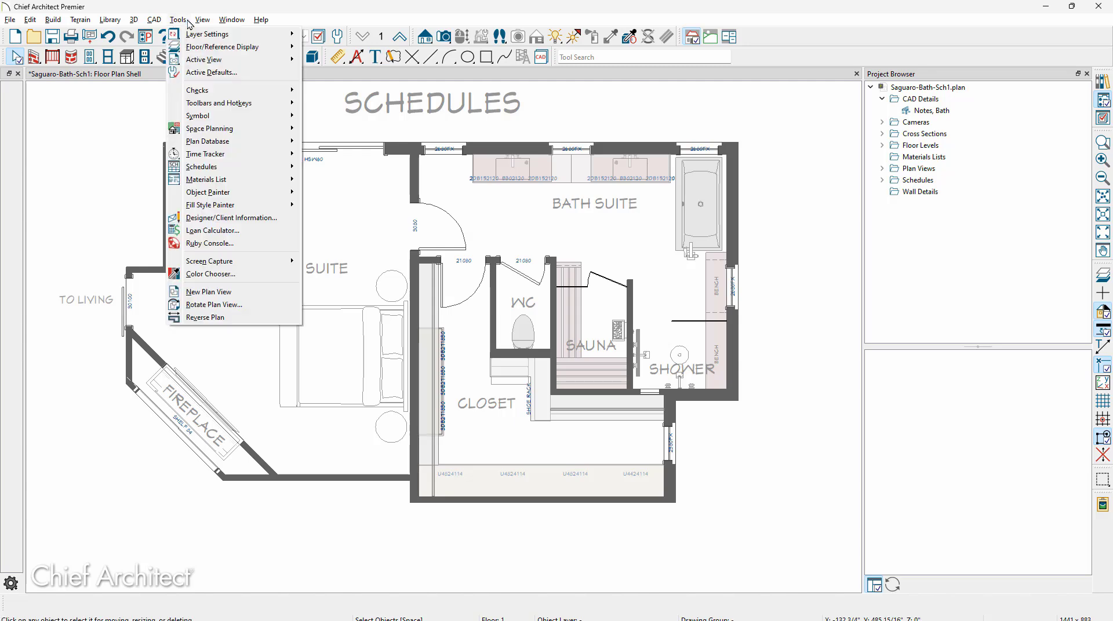
- Create a fixture schedule from the Bath Suite, WC, Sauna and Shower rooms and place it beside the floor plan
mouse_move(227, 172)
left_click(488, 204)
left_click(489, 204)
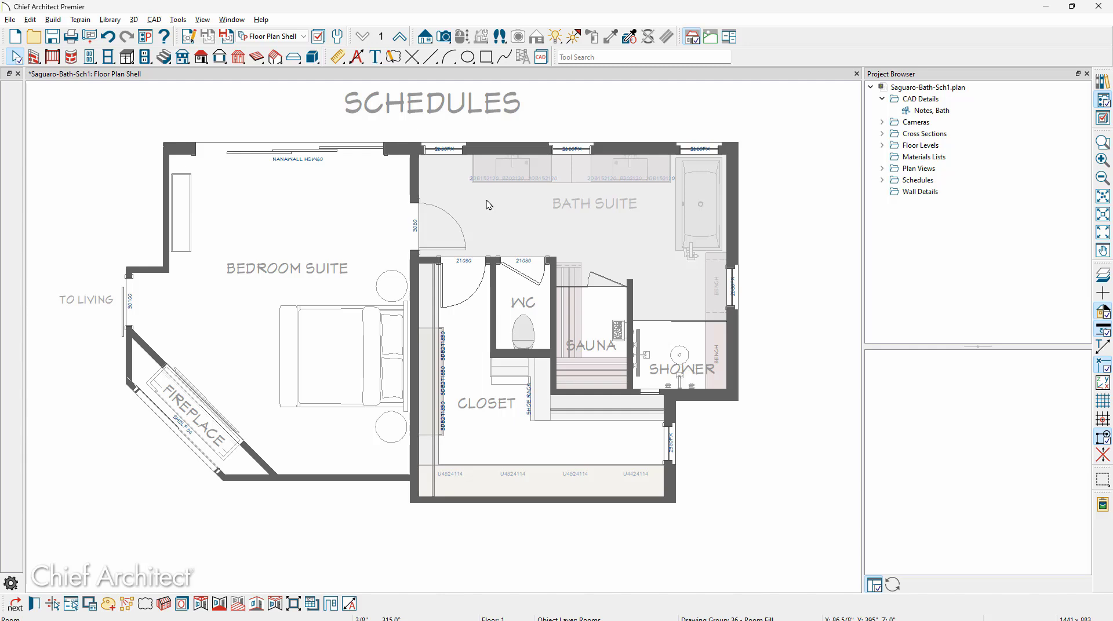
left_click(511, 288, "shift")
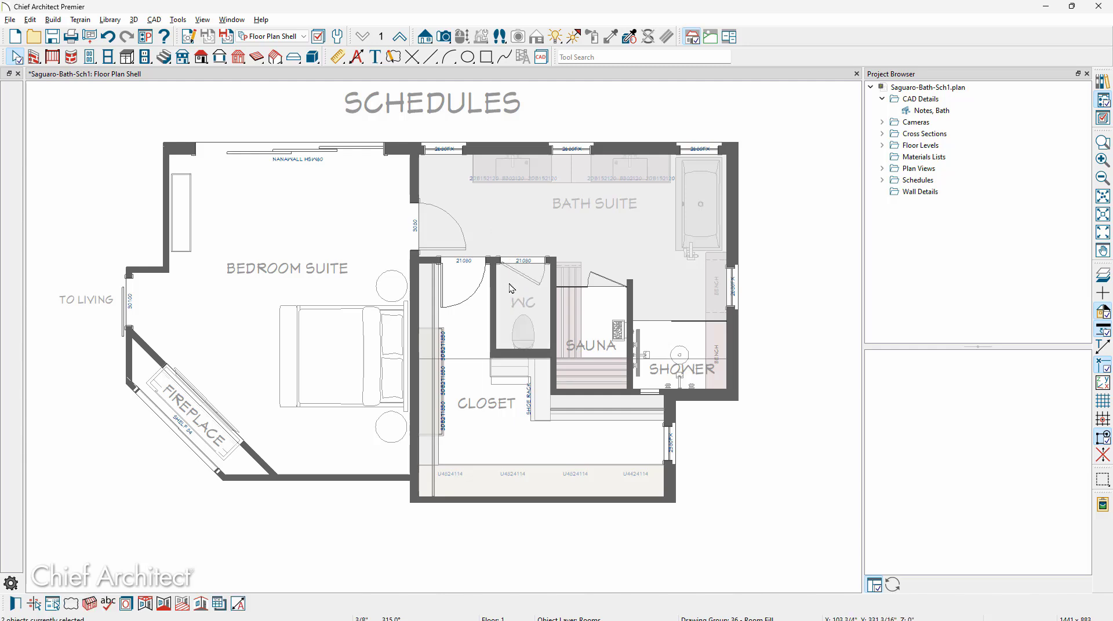
left_click(590, 300, "shift")
left_click(653, 335, "shift")
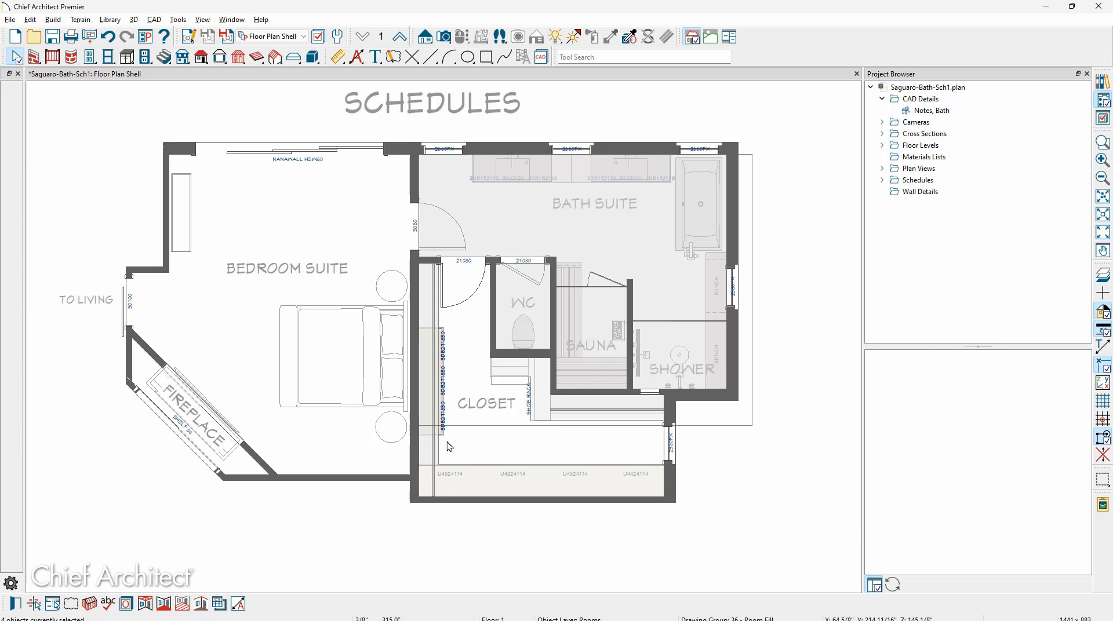
left_click(220, 605)
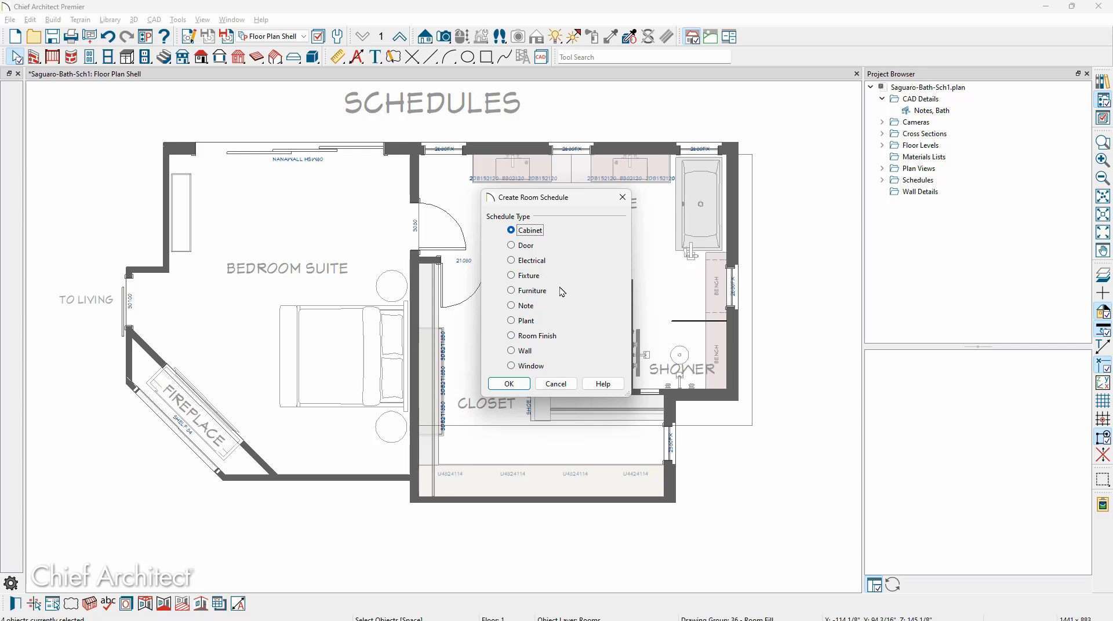
left_click(533, 277)
left_click(508, 384)
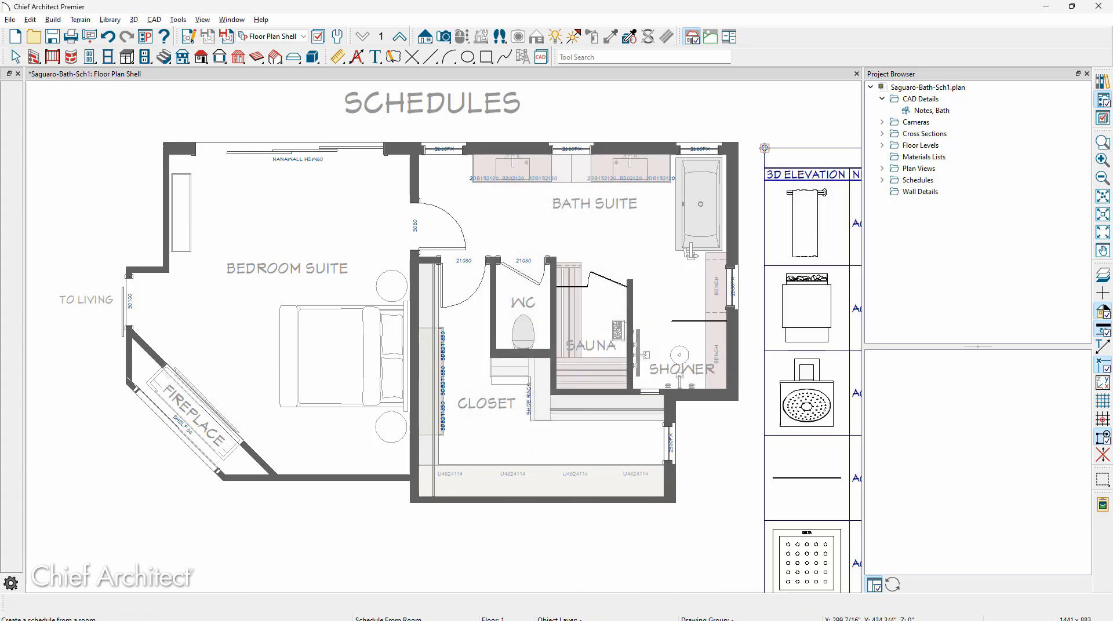
left_click(765, 148)
- Delete the fixture schedule placed beside the floor plan
scroll(422, 210, "down", 4)
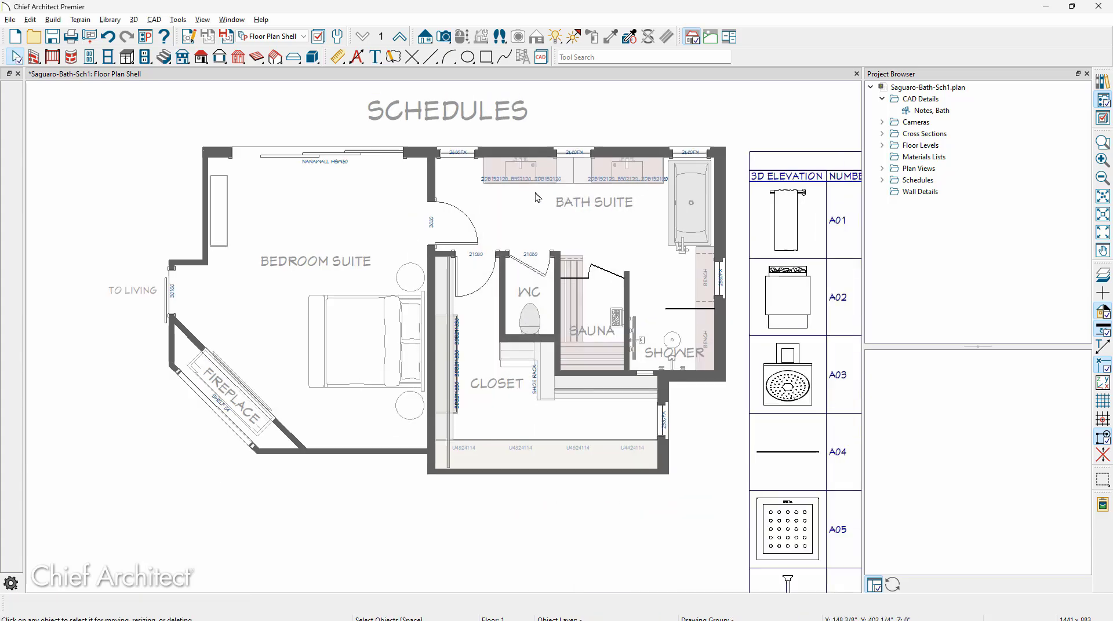
scroll(422, 210, "down", 2)
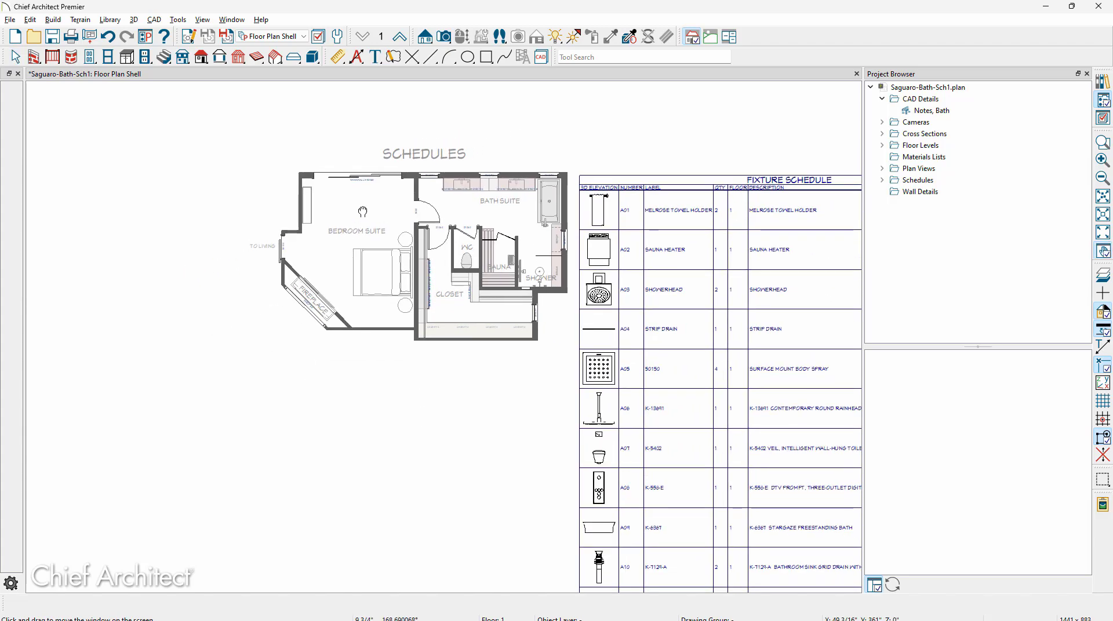
middle_click_drag(422, 210, 227, 194)
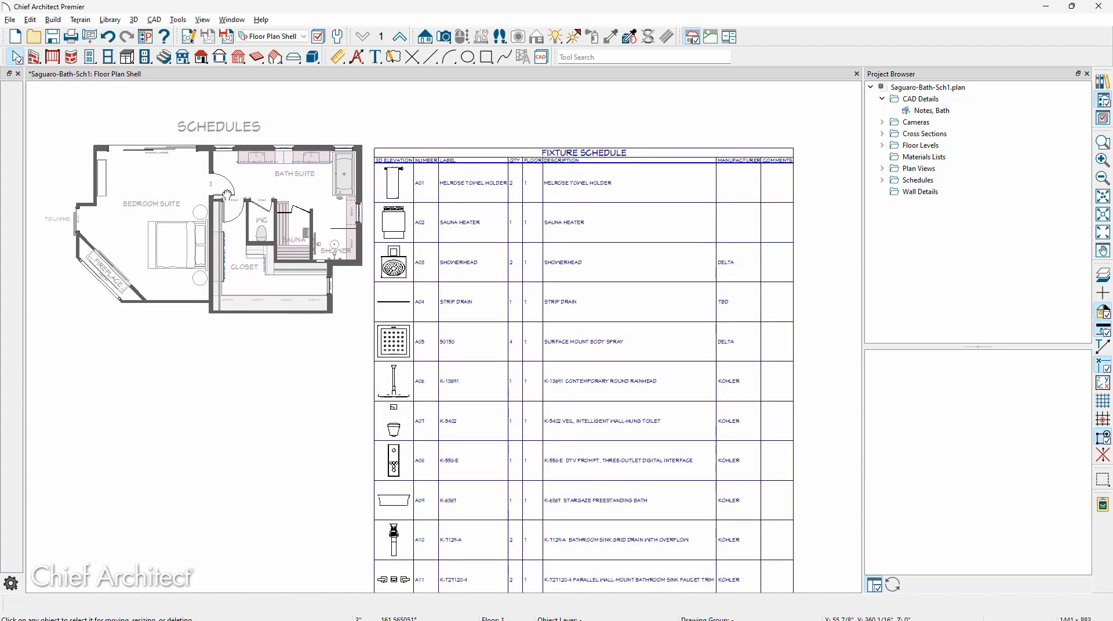
scroll(226, 195, "down", 1)
middle_click_drag(279, 266, 319, 221)
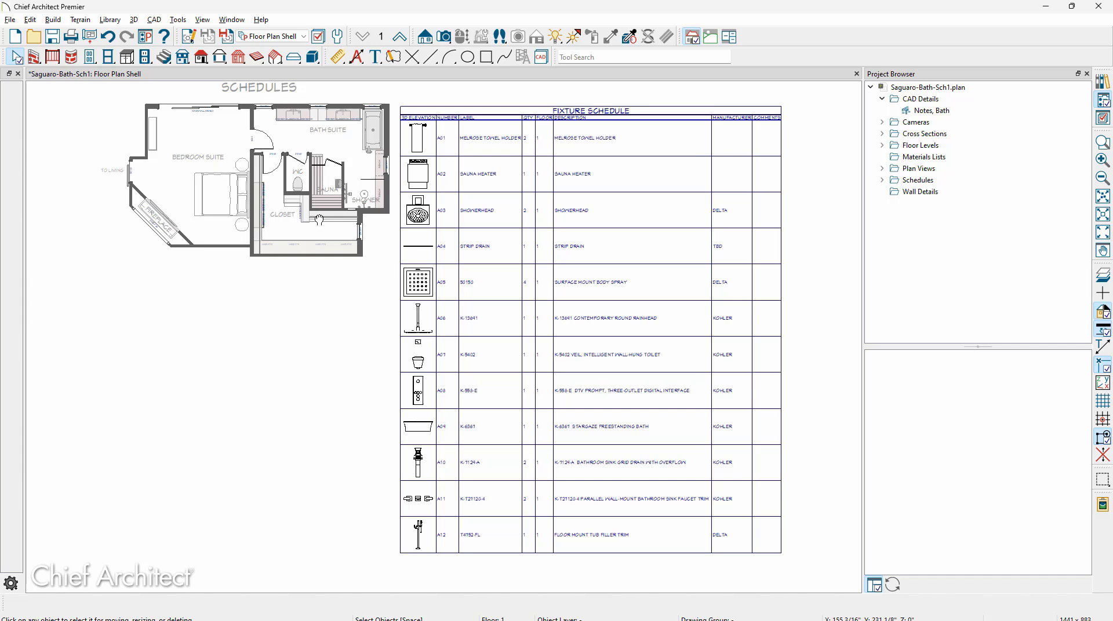
left_click(572, 297)
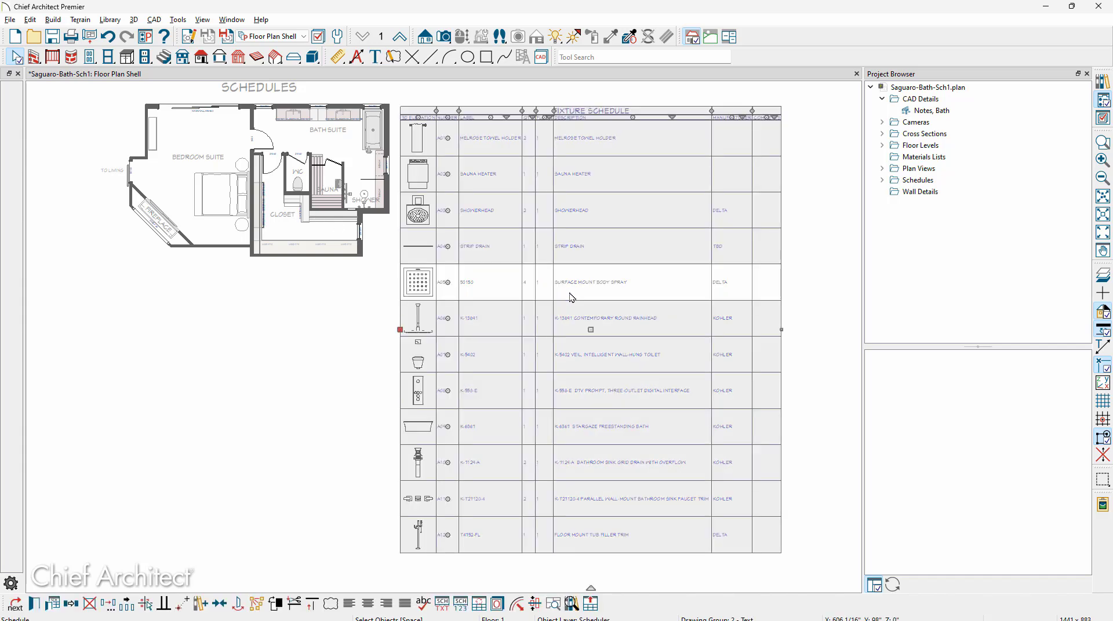
key("Delete")
- Create a wall elevation from inside the Bath Suite looking toward the vanity wall
middle_click_drag(462, 246, 632, 346)
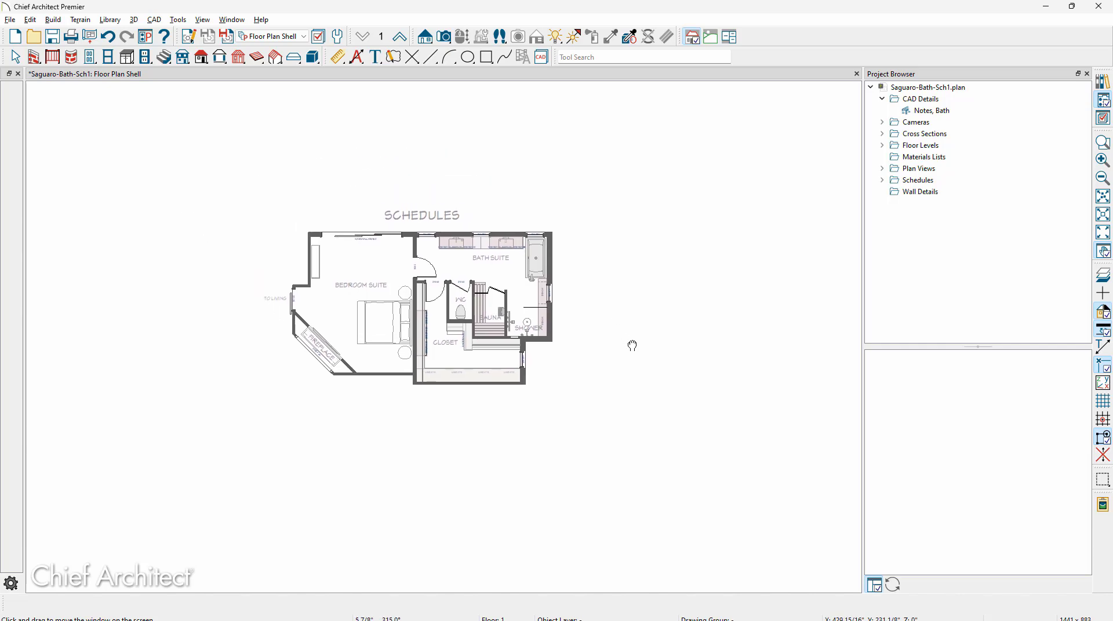
left_click(425, 37)
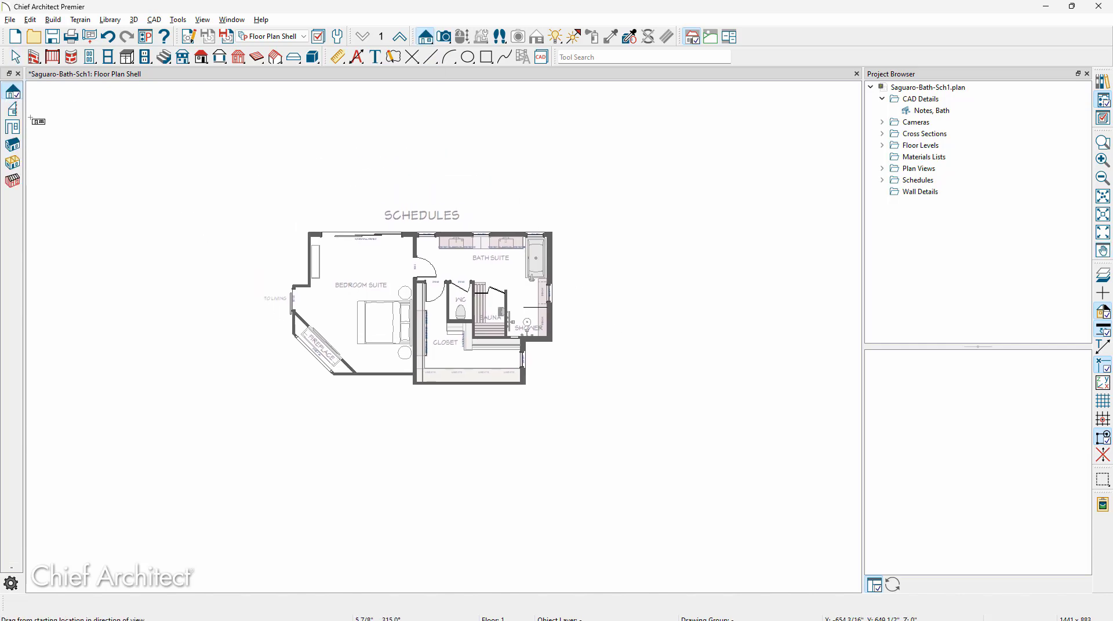
left_click(12, 127)
scroll(489, 264, "up", 3)
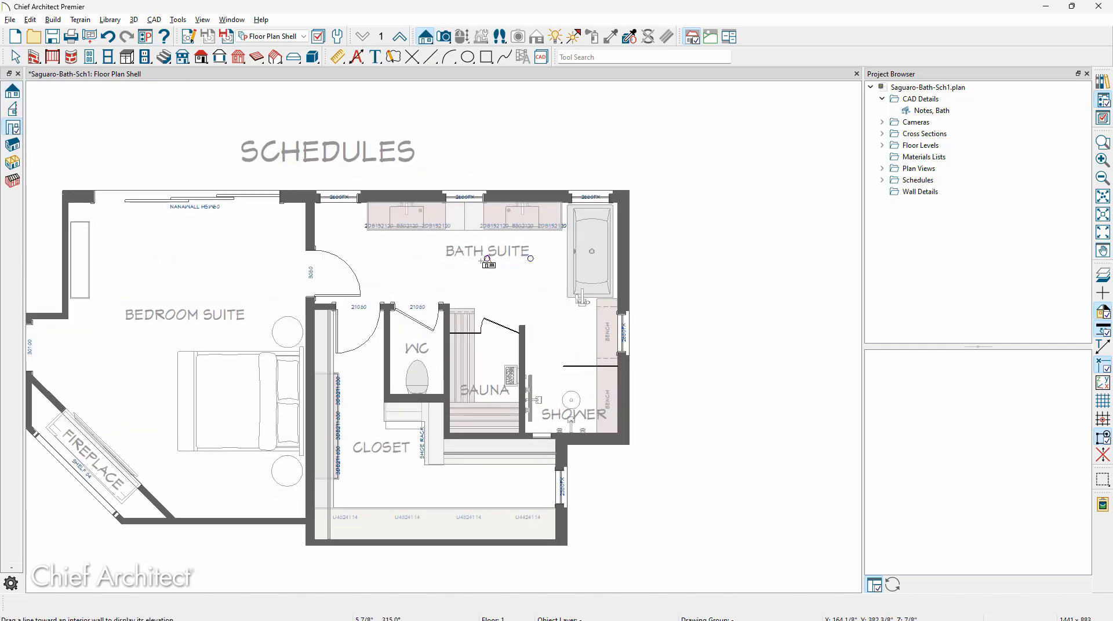
left_click_drag(481, 262, 480, 172)
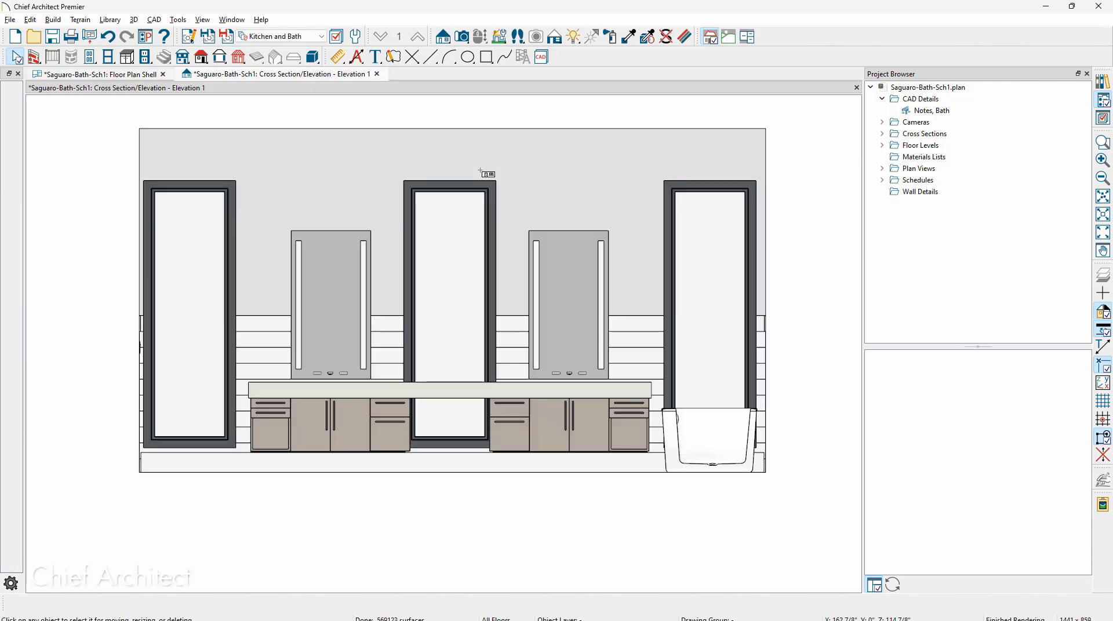
- Place a cabinet schedule beside the vanity wall in the elevation view
left_click(179, 20)
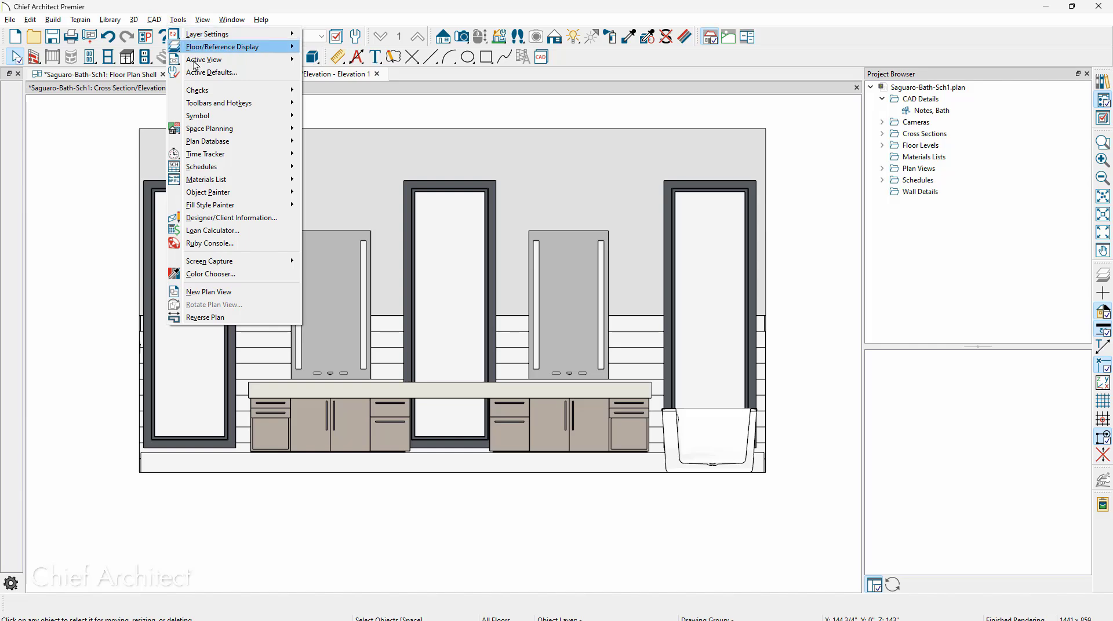
mouse_move(231, 173)
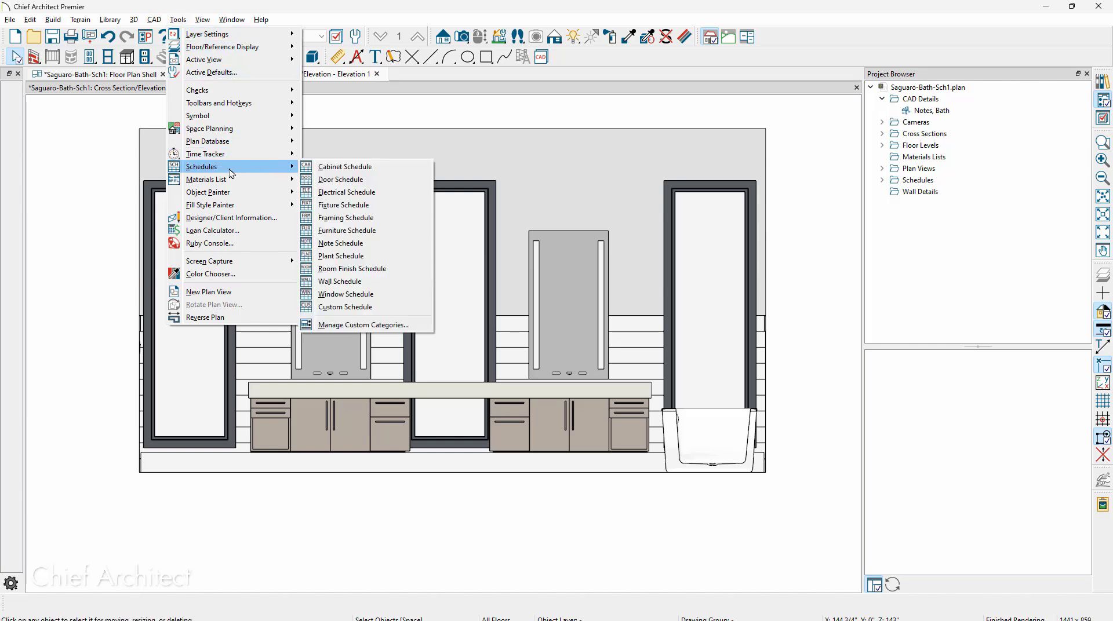
left_click(331, 170)
left_click(804, 182)
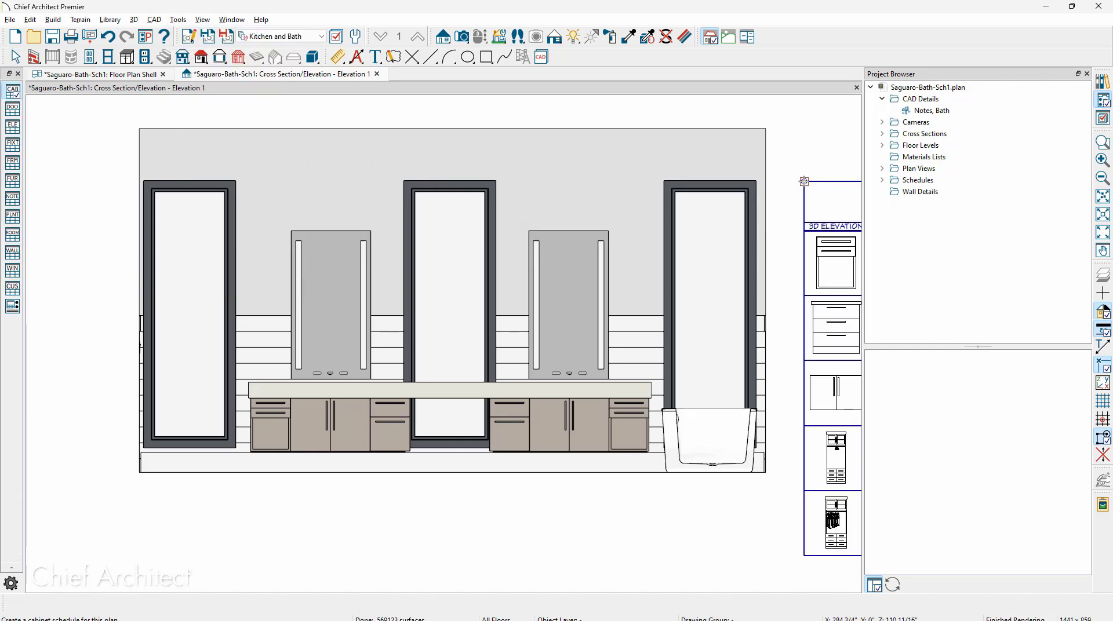
key("space")
- Review the cabinet schedule beside the elevation and close the elevation view
scroll(560, 168, "down", 5)
middle_click_drag(571, 216, 354, 262)
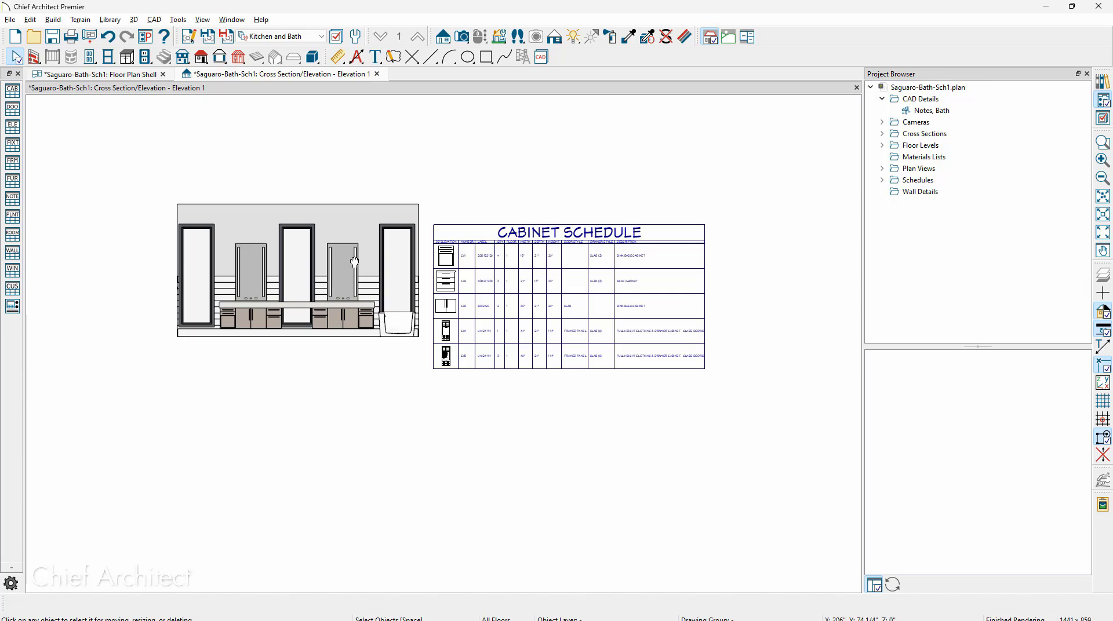
left_click(376, 74)
left_click(590, 331)
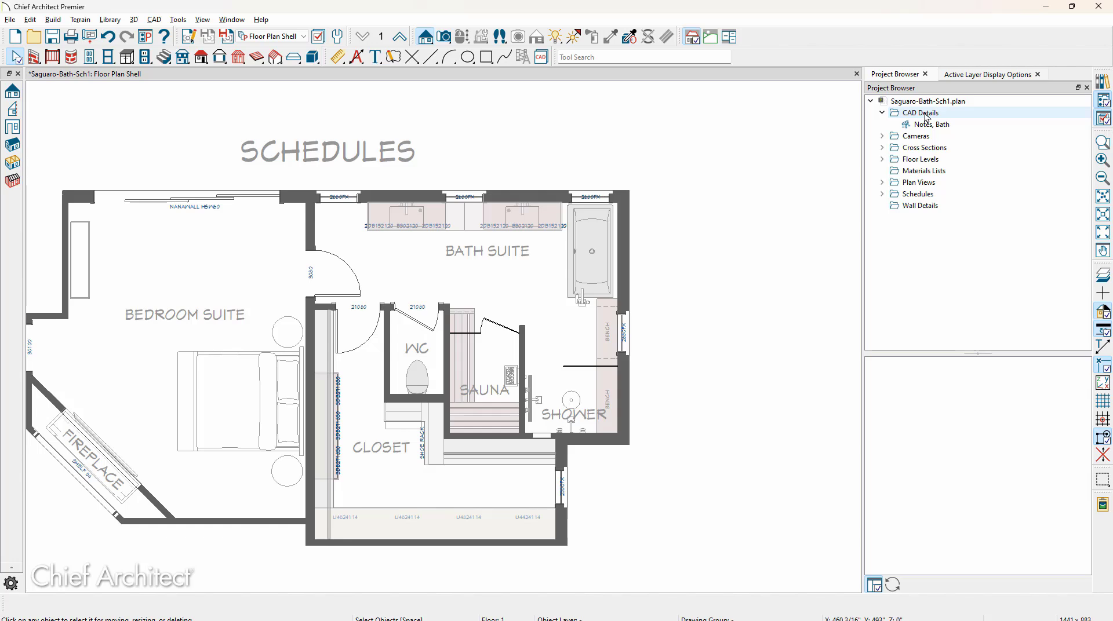
- Create a new CAD detail named "Cabinet Sch"
right_click(926, 118)
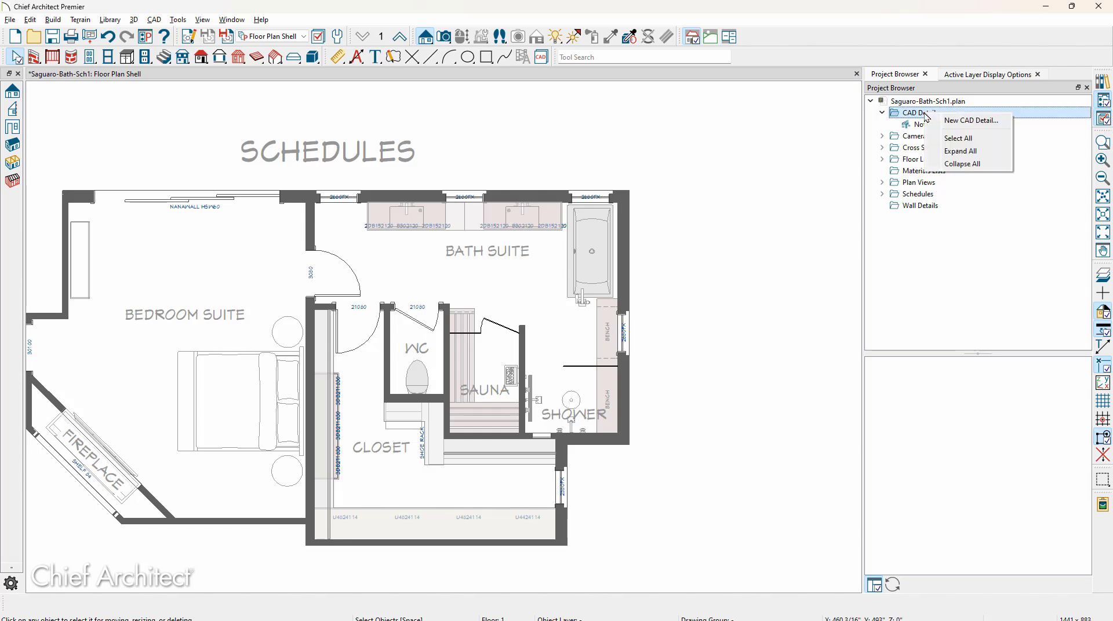
left_click(954, 122)
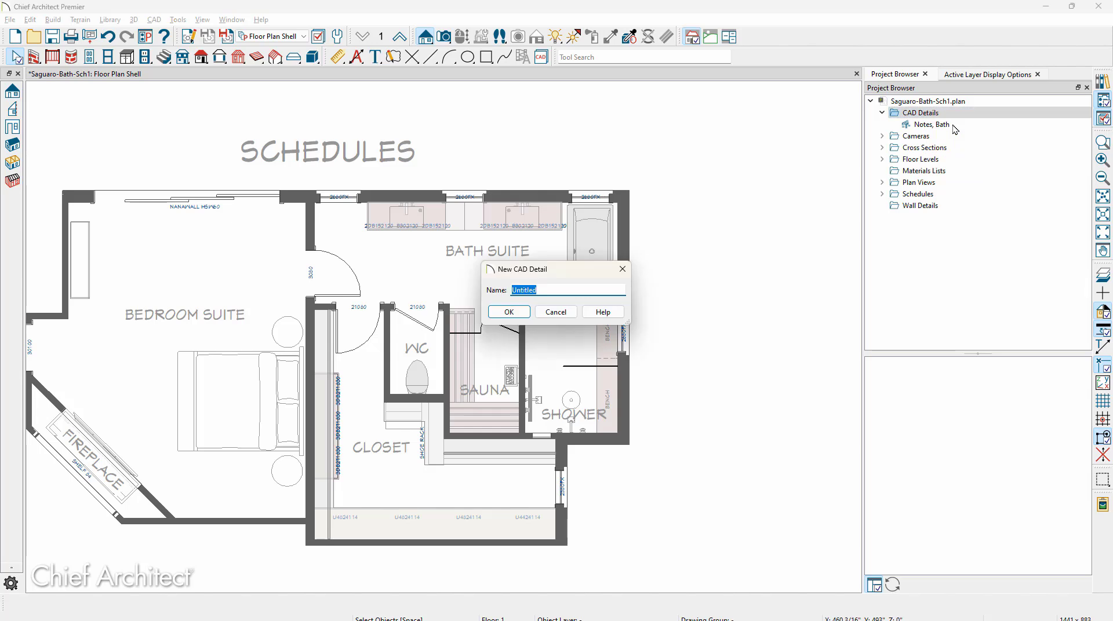
type("Cabinet Sch")
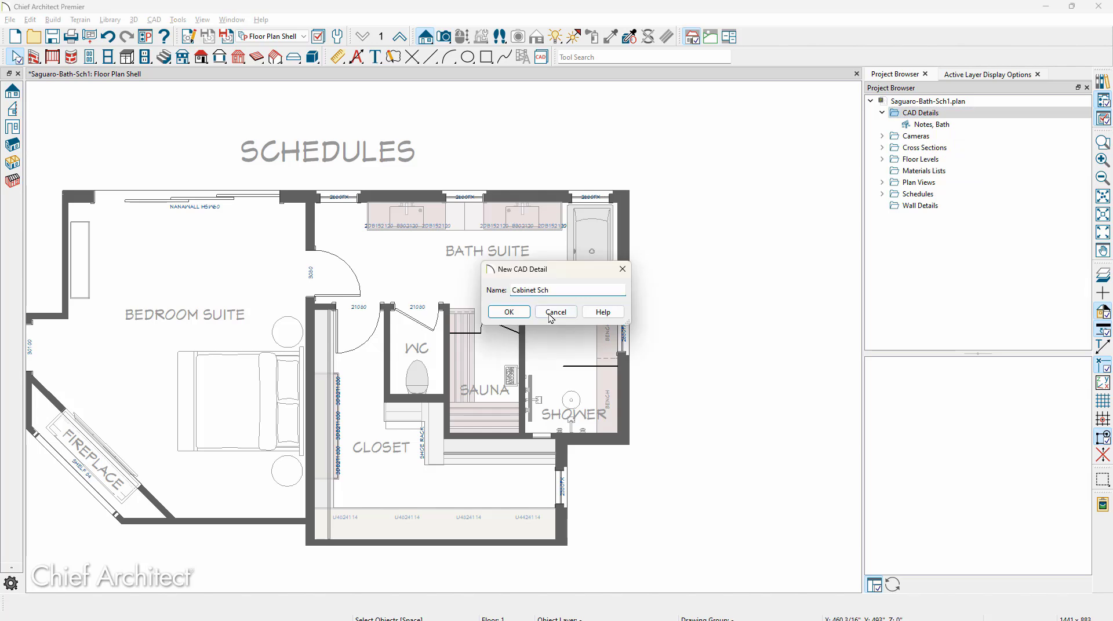
left_click(519, 316)
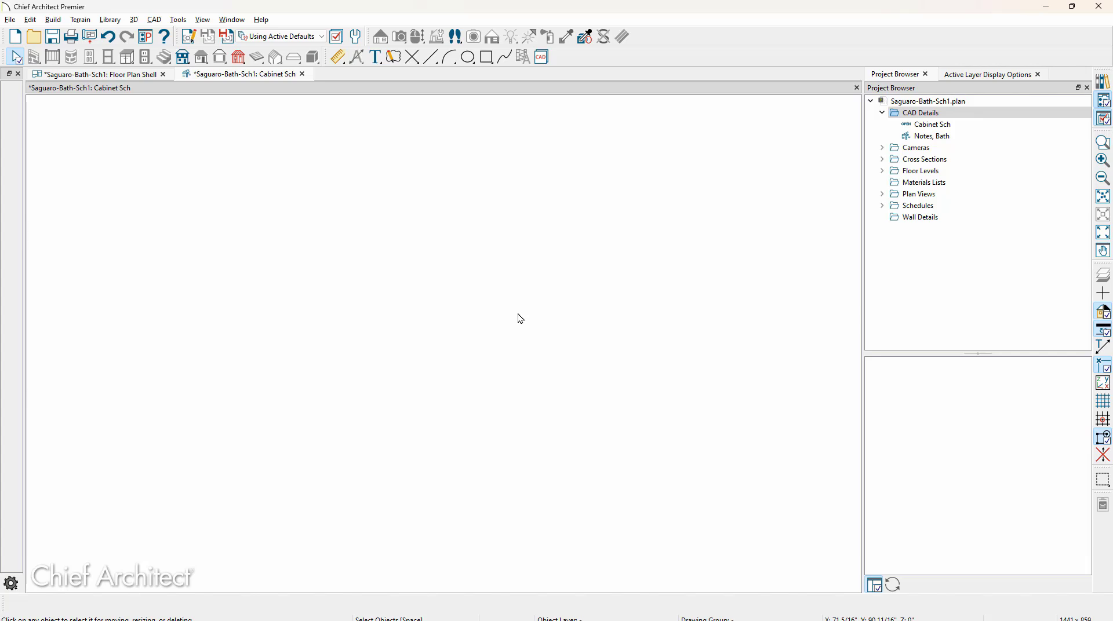
- Place a cabinet schedule in the Cabinet Sch CAD detail
left_click(178, 20)
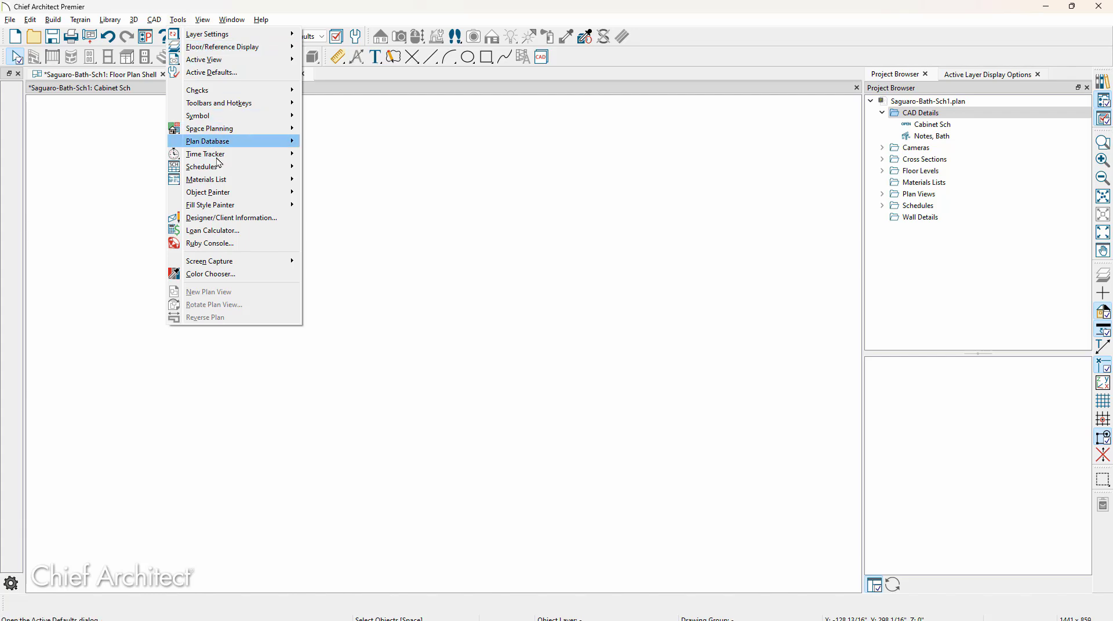
mouse_move(220, 167)
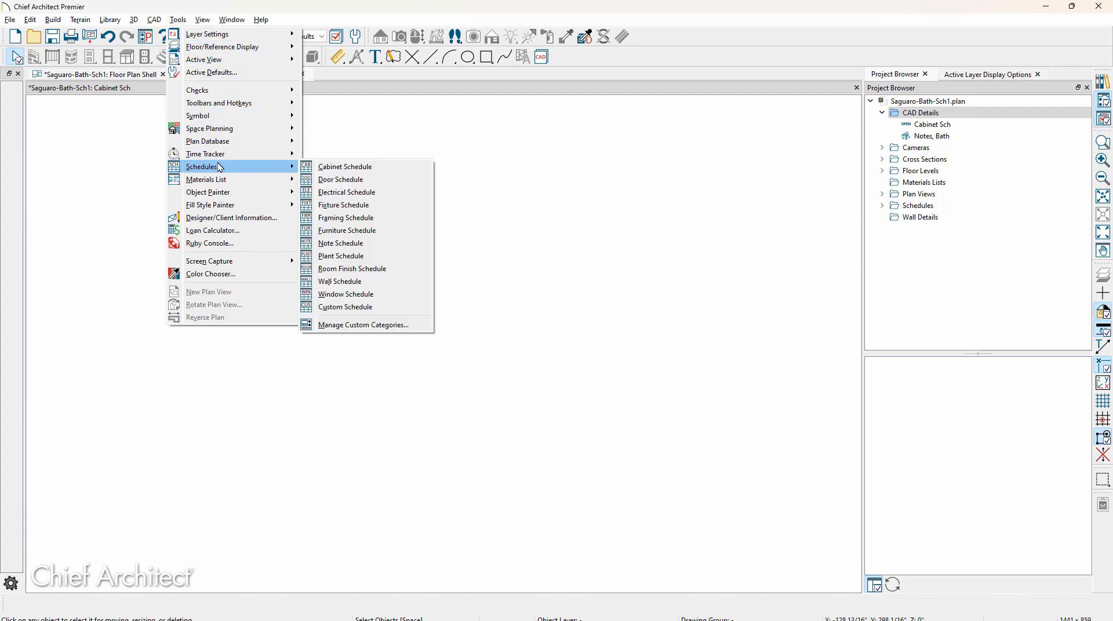
left_click(382, 173)
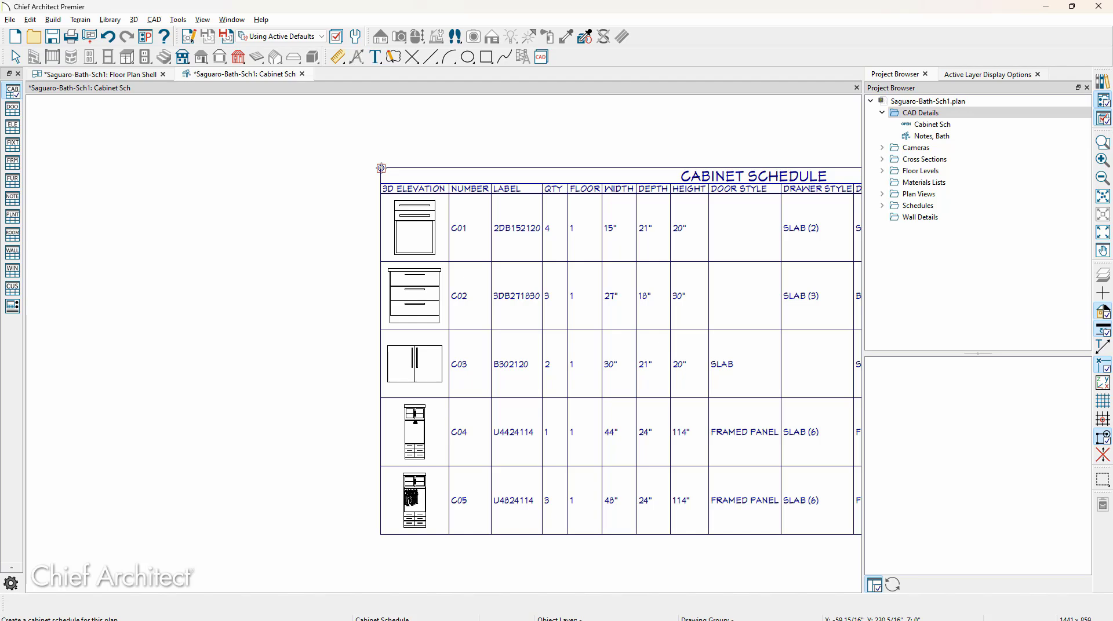
middle_click_drag(391, 200, 116, 179)
scroll(116, 178, "down", 1)
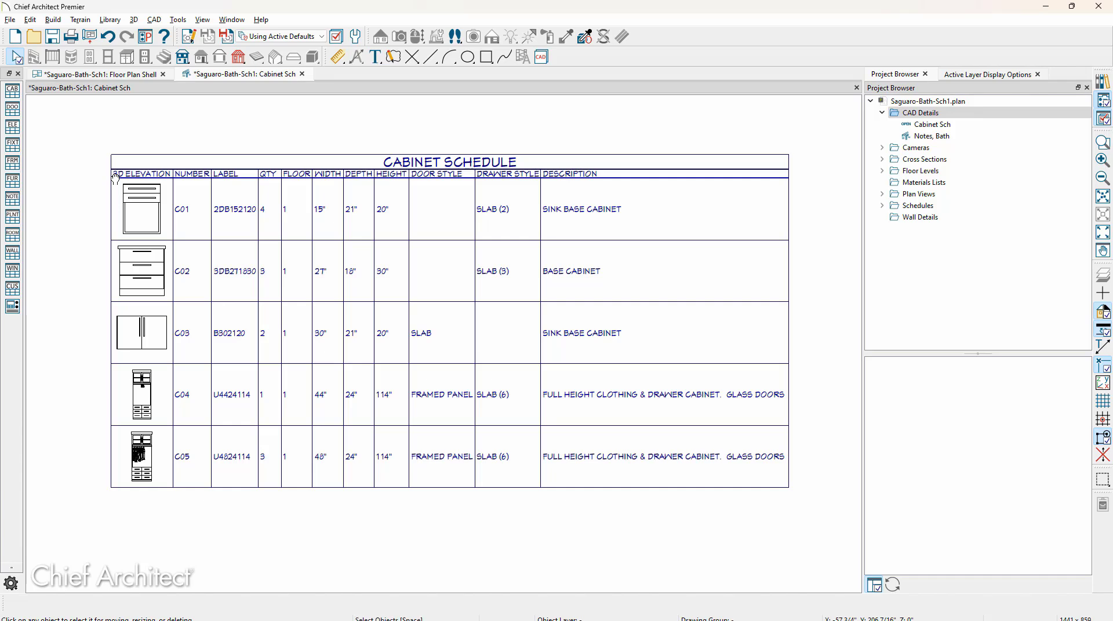
- Open the cabinet schedule's specification and set its main title to "Bath Cabinet Schedule"
double_click(115, 178)
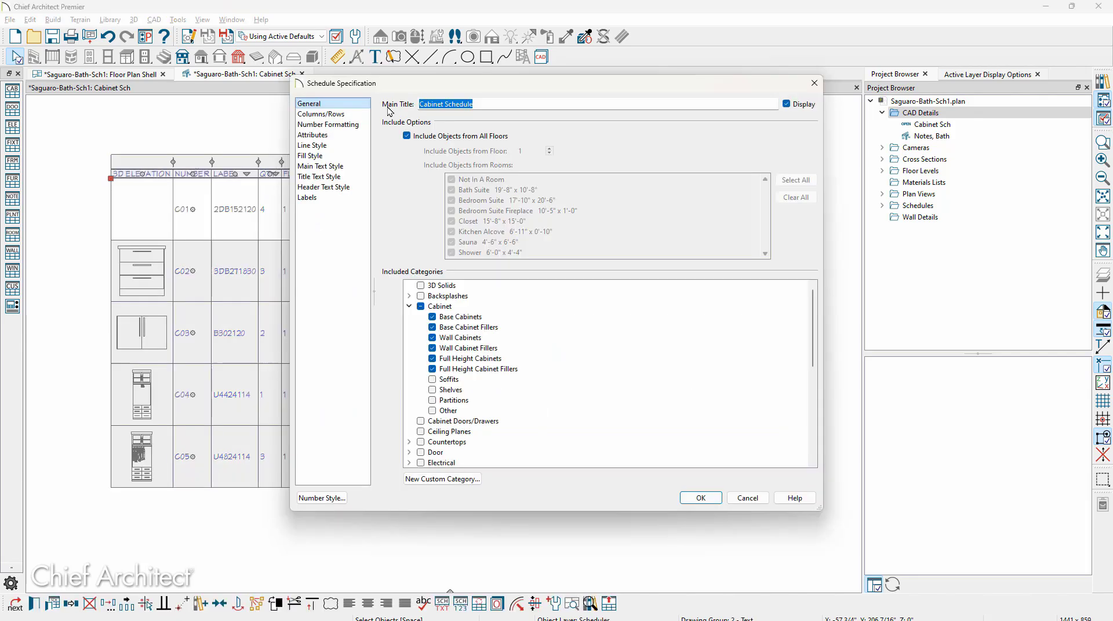
left_click(421, 105)
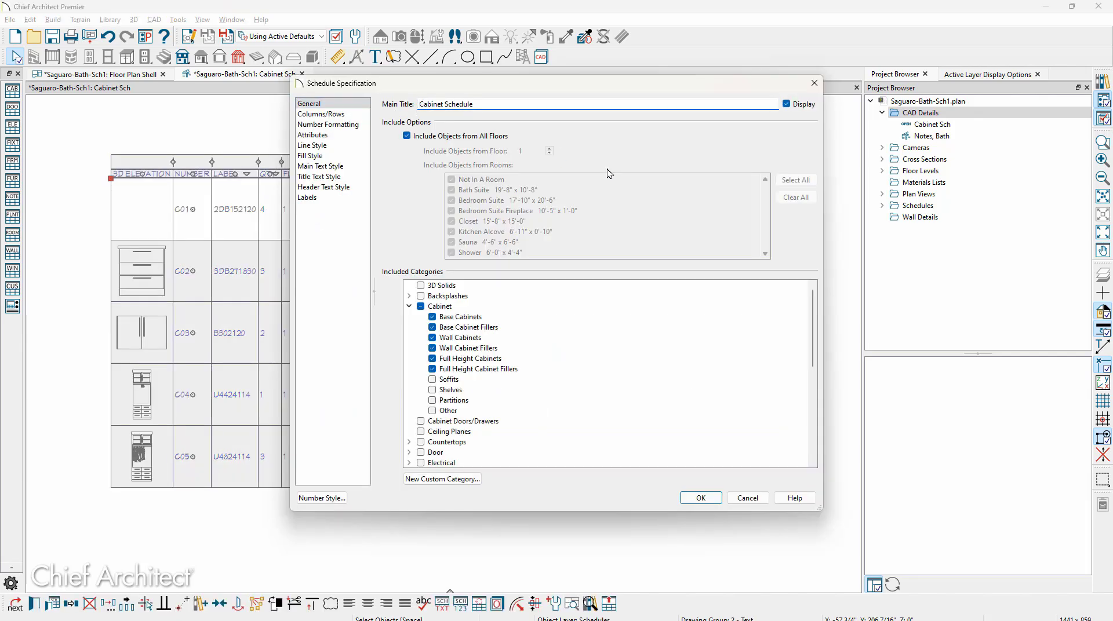
key("BackSpace")
key("BackSpace")
type("Bath")
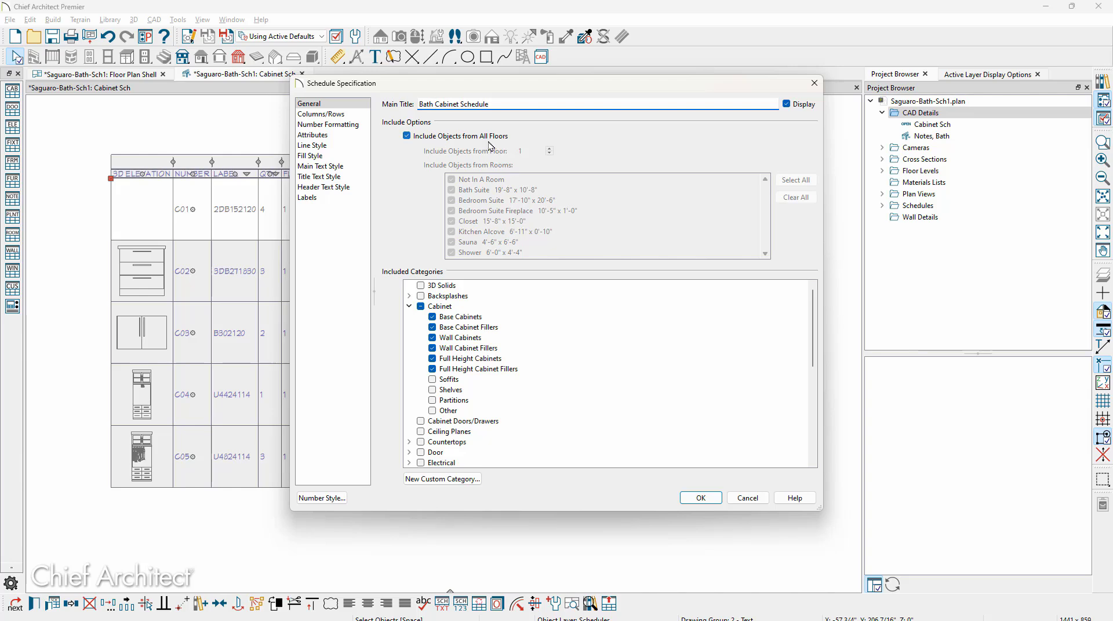
- Limit the schedule to objects from floor 1 in the Bath Suite room only
left_click(407, 136)
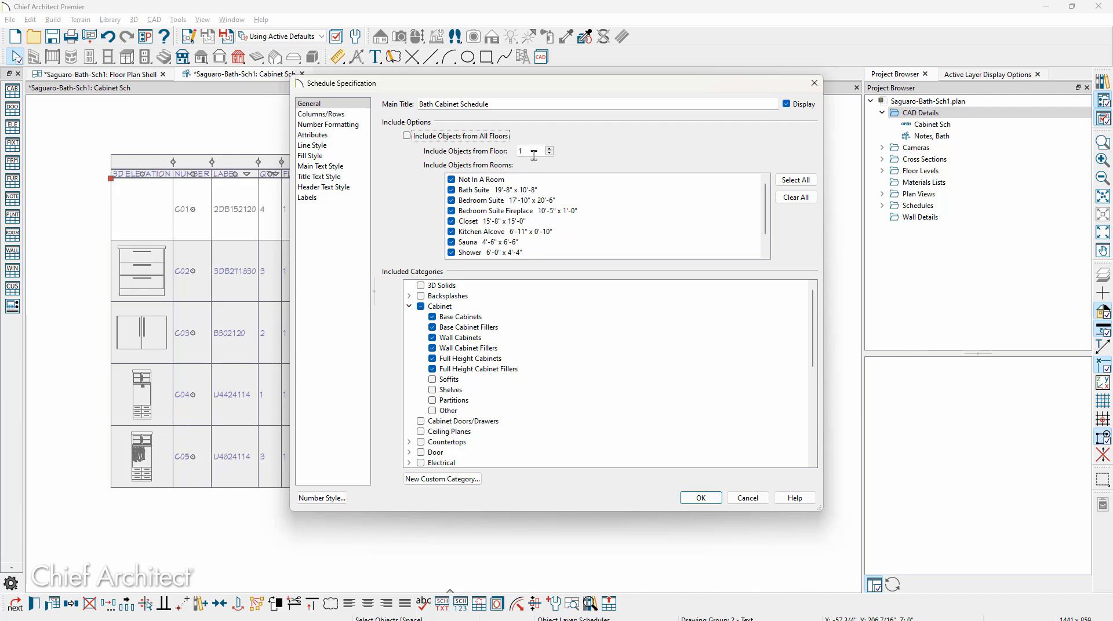
left_click(790, 200)
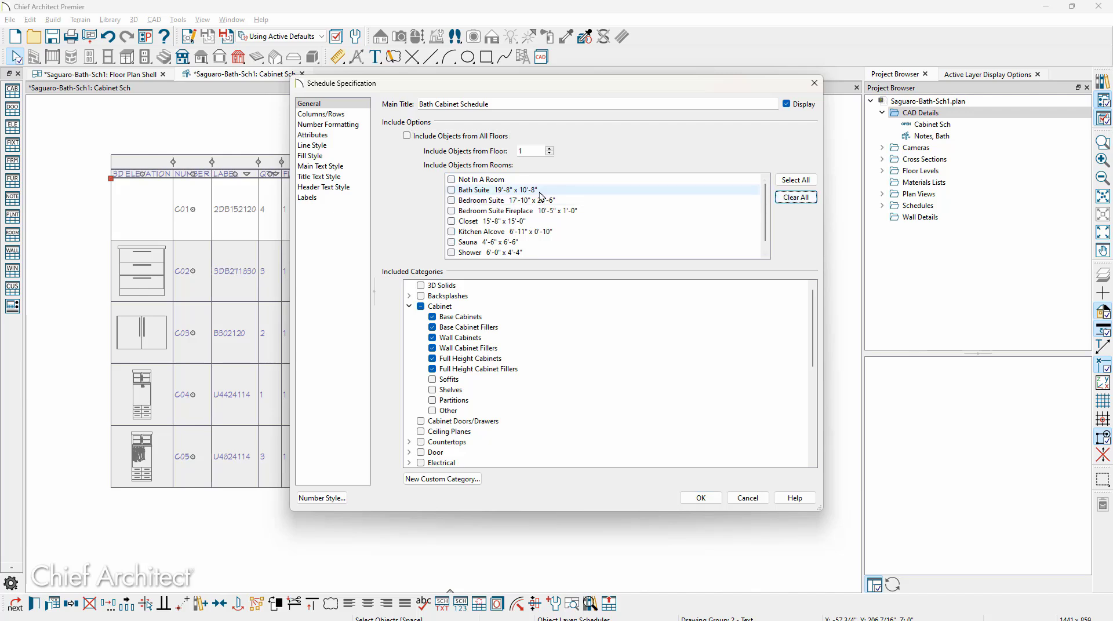
left_click(452, 190)
left_click(452, 243)
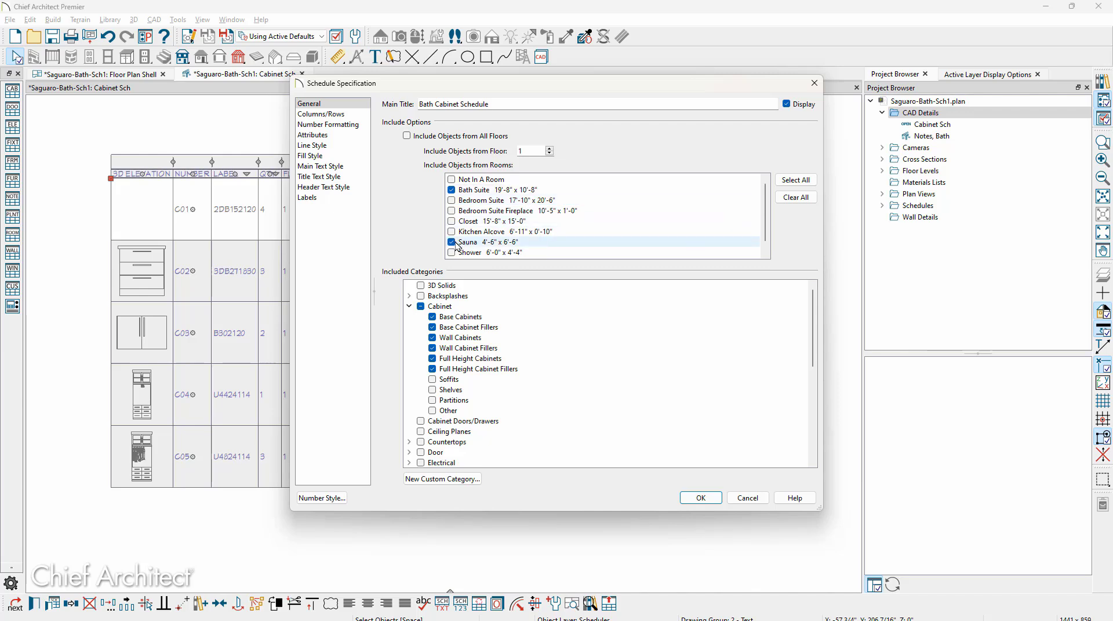
left_click(452, 253)
scroll(454, 258, "down", 1)
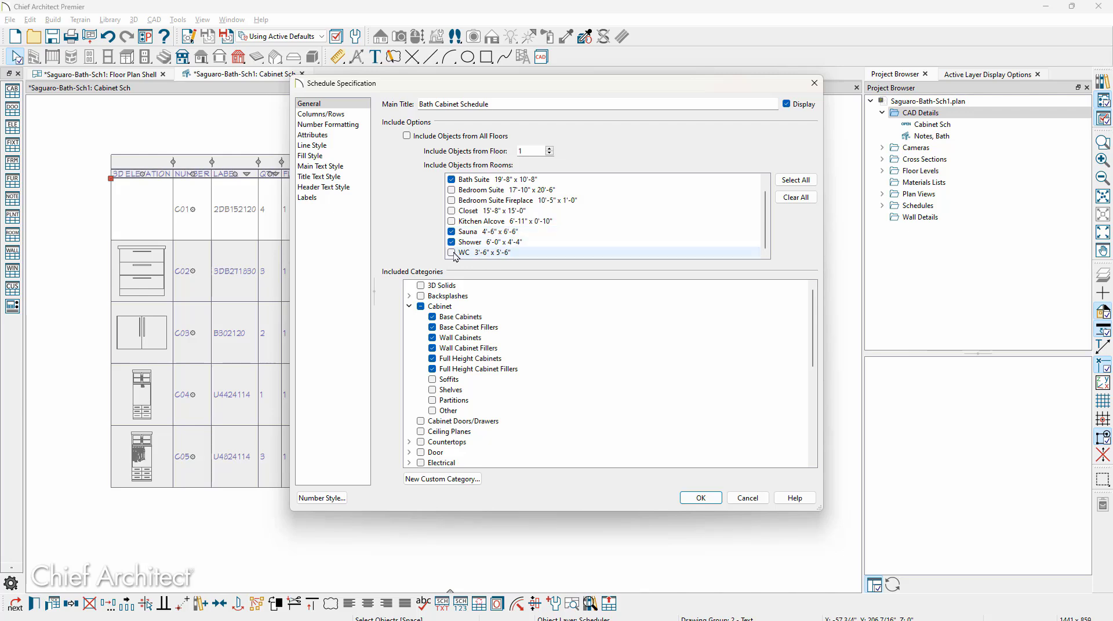
left_click(452, 253)
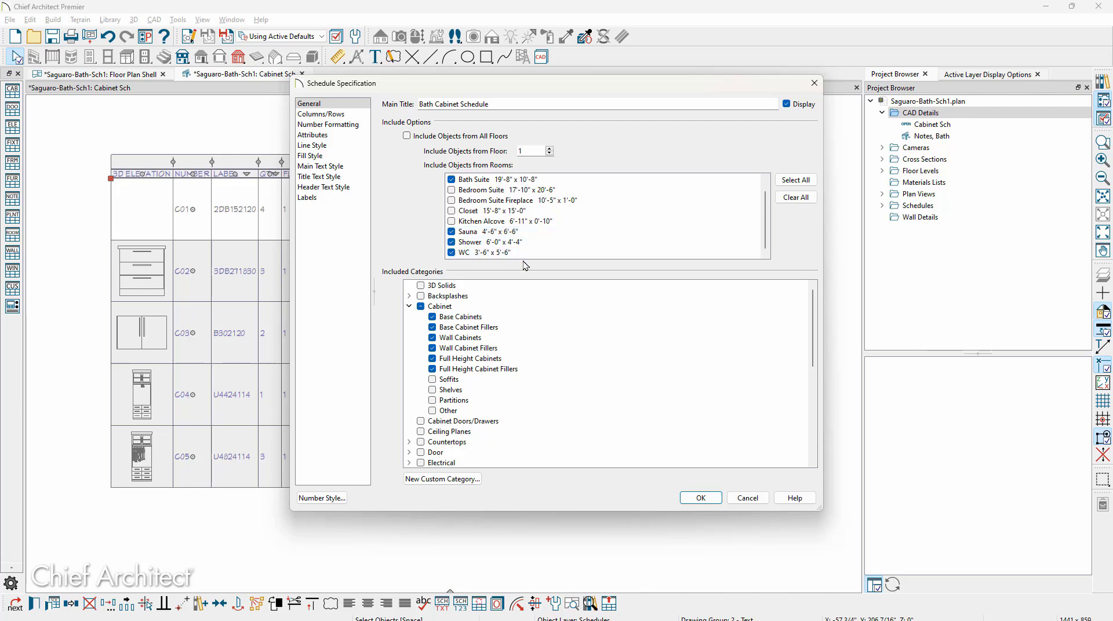
left_click(451, 232)
left_click(452, 242)
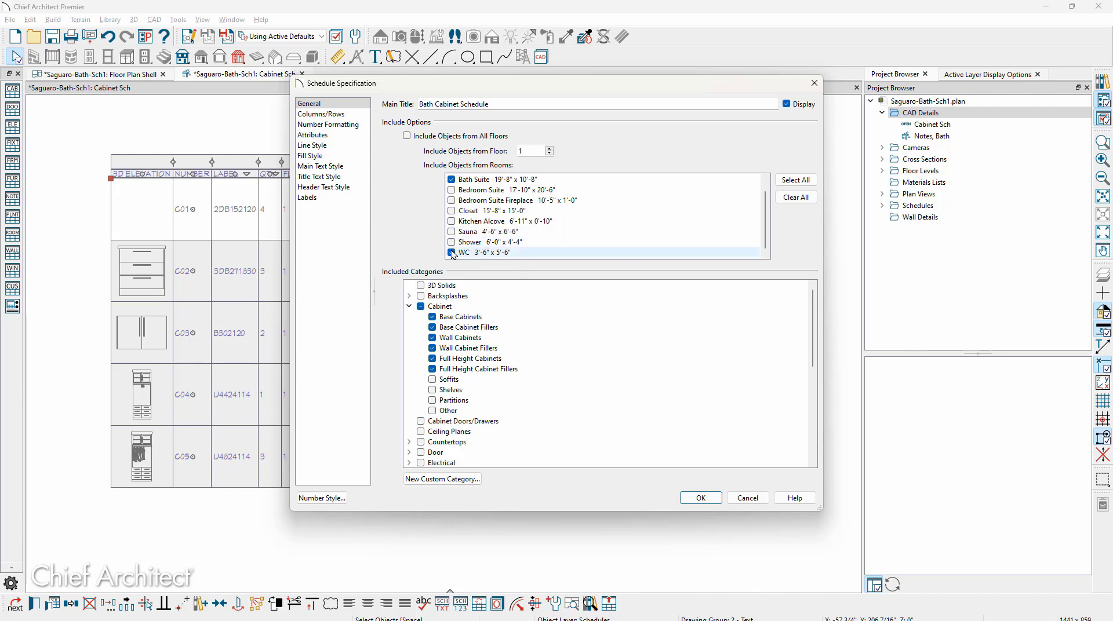
left_click(451, 252)
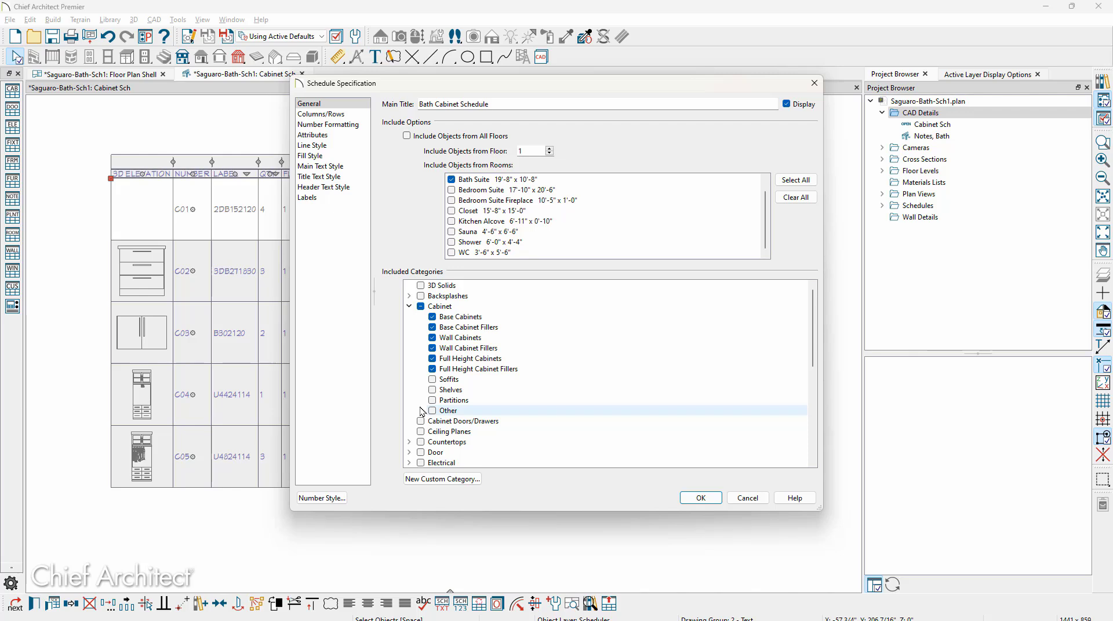
- Exclude the base, wall and full height cabinet fillers from the schedule's included categories
left_click(433, 369)
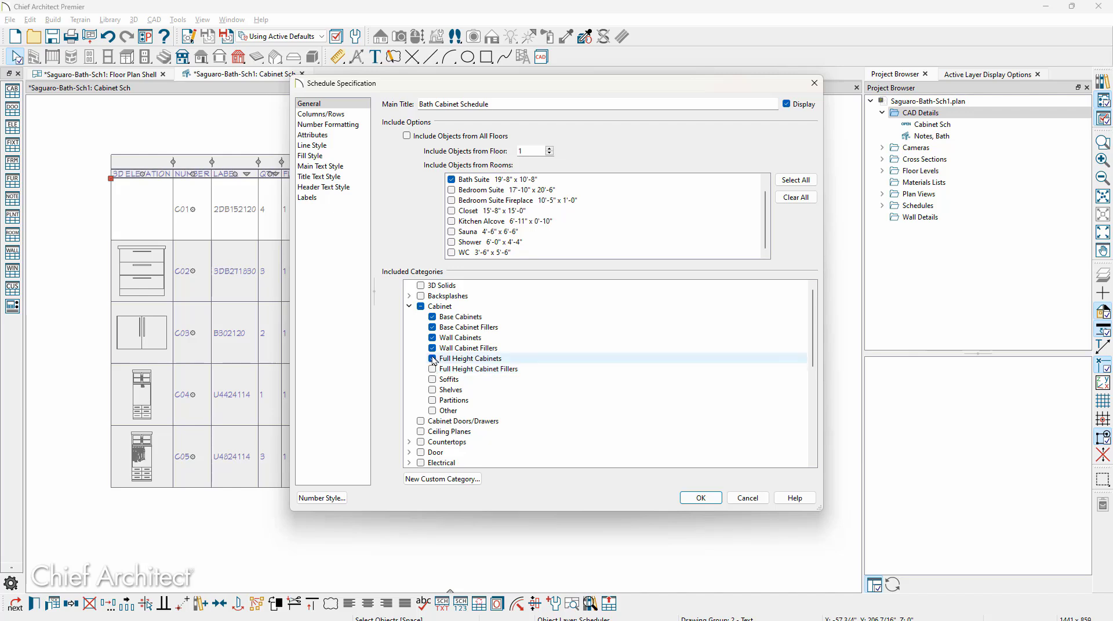
left_click(433, 348)
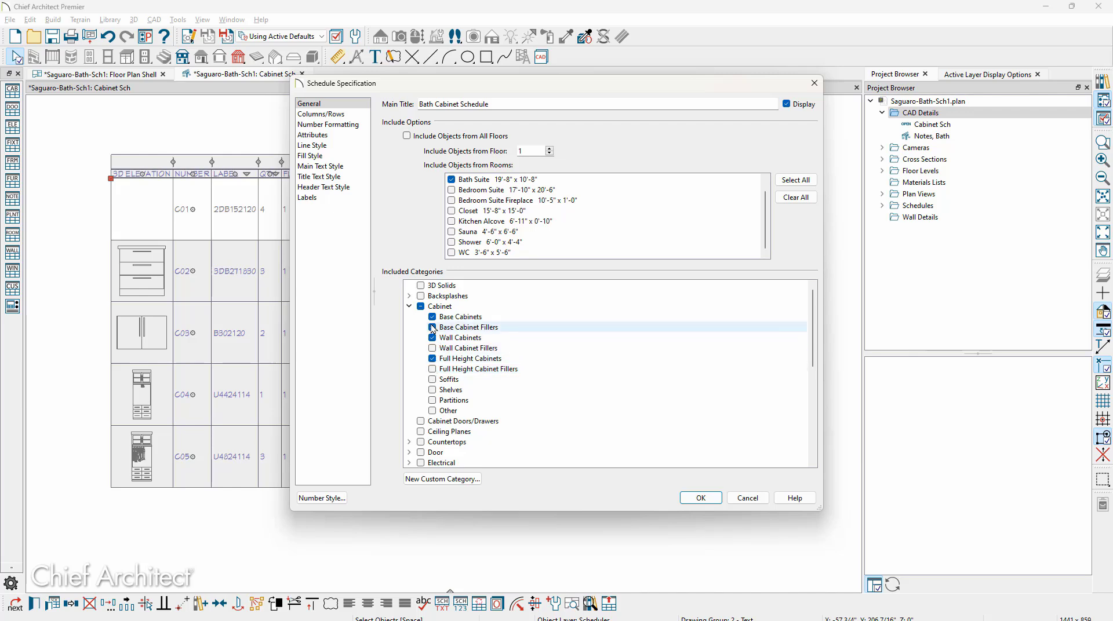
left_click(433, 327)
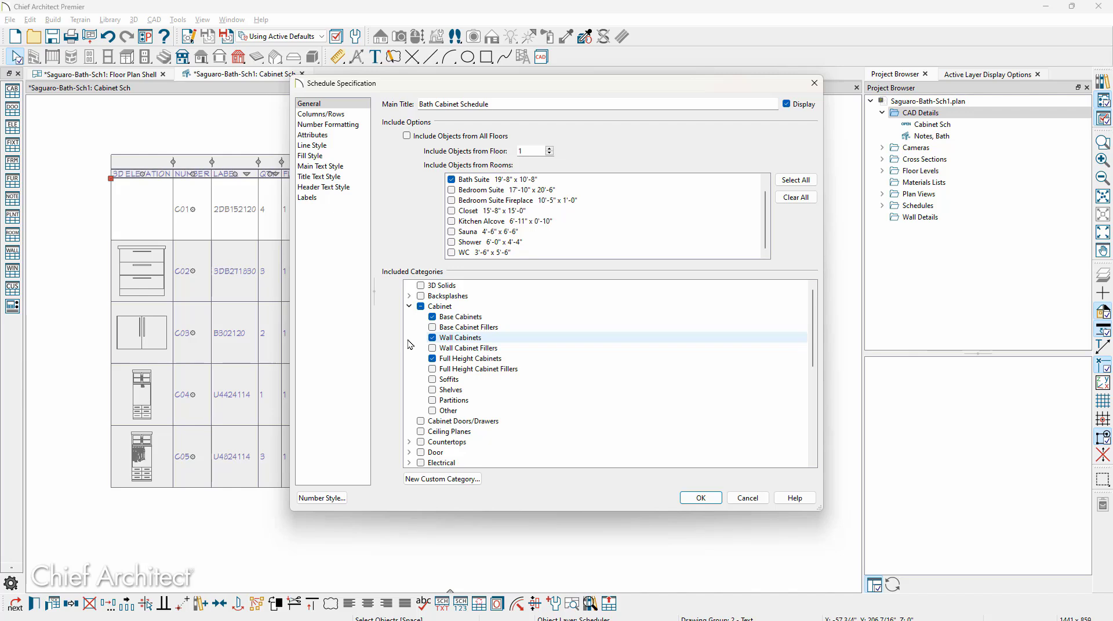
scroll(513, 357, "down", 5)
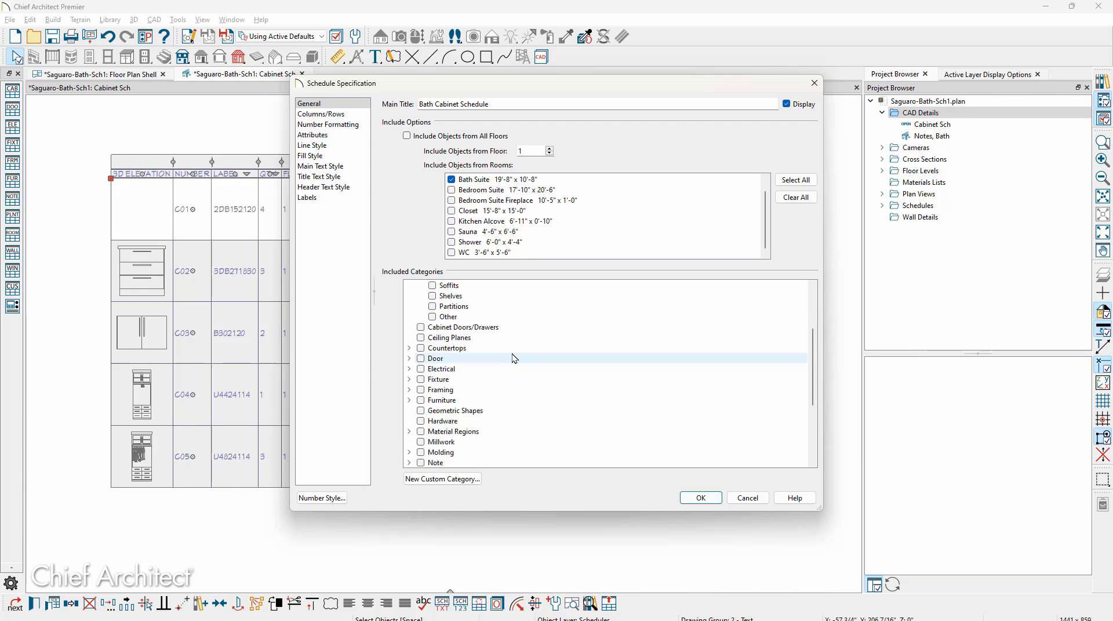
scroll(513, 358, "down", 2)
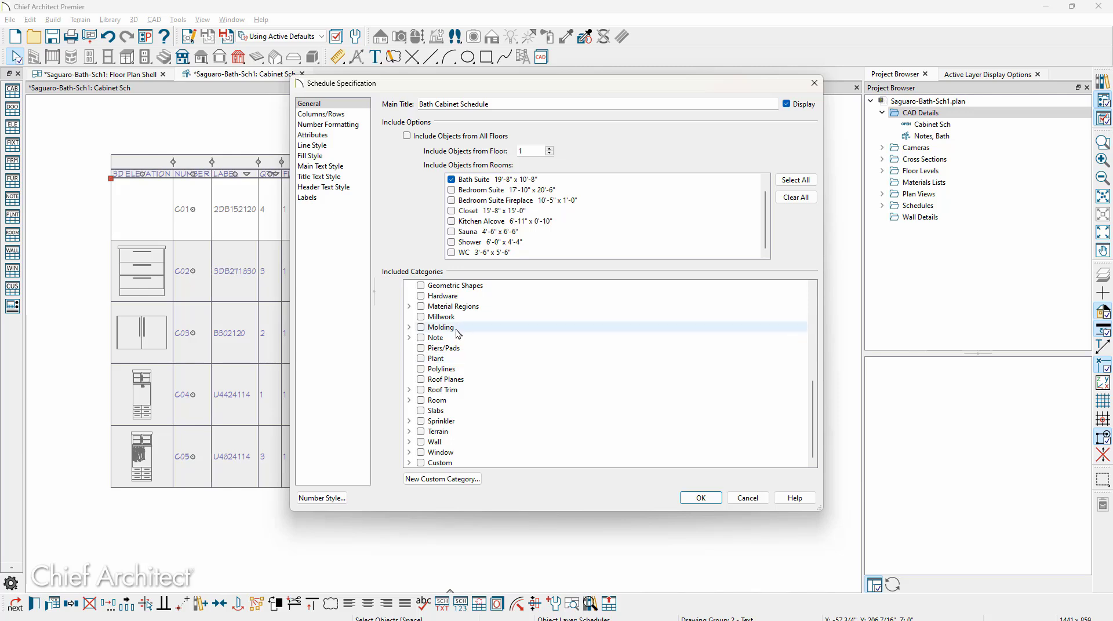
scroll(507, 363, "up", 7)
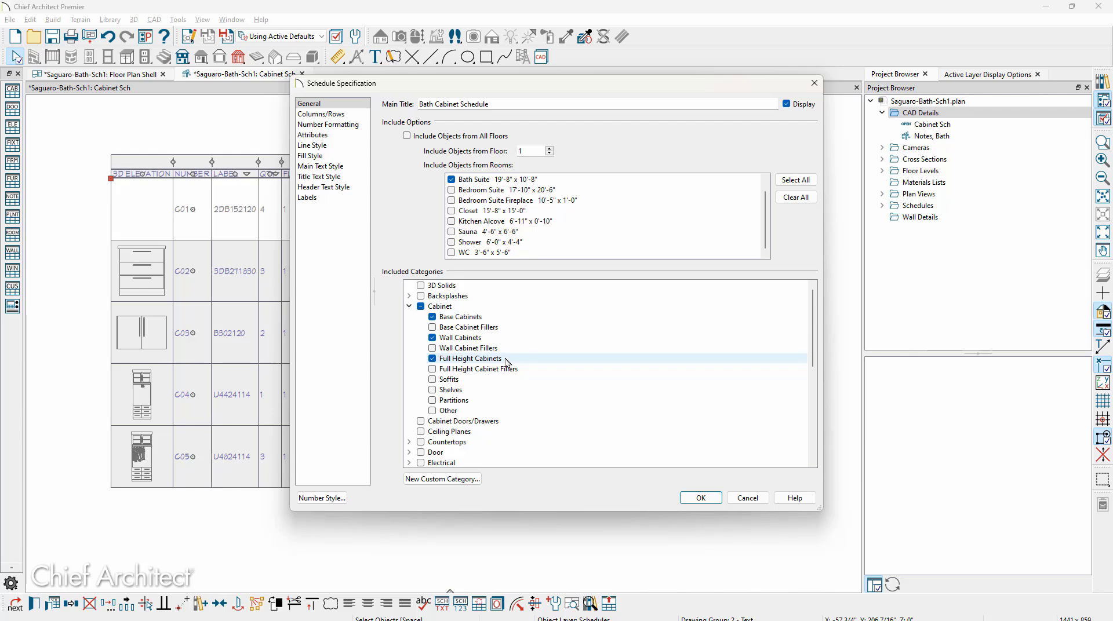
- Move the Label column ahead of the Number column in the schedule's included columns
left_click(348, 115)
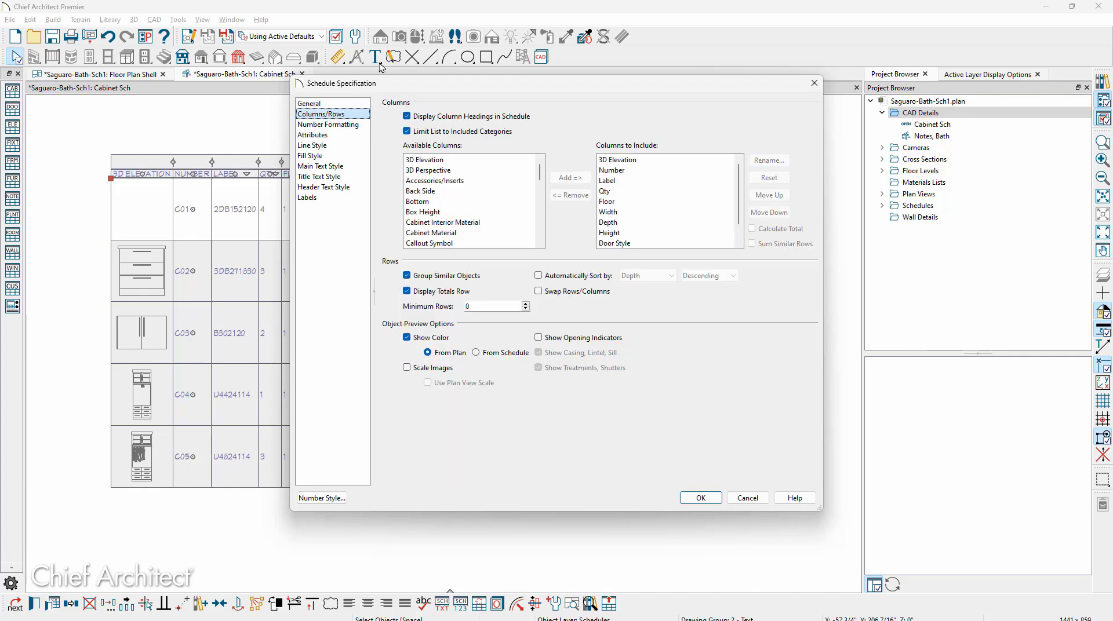
left_click_drag(383, 87, 621, 232)
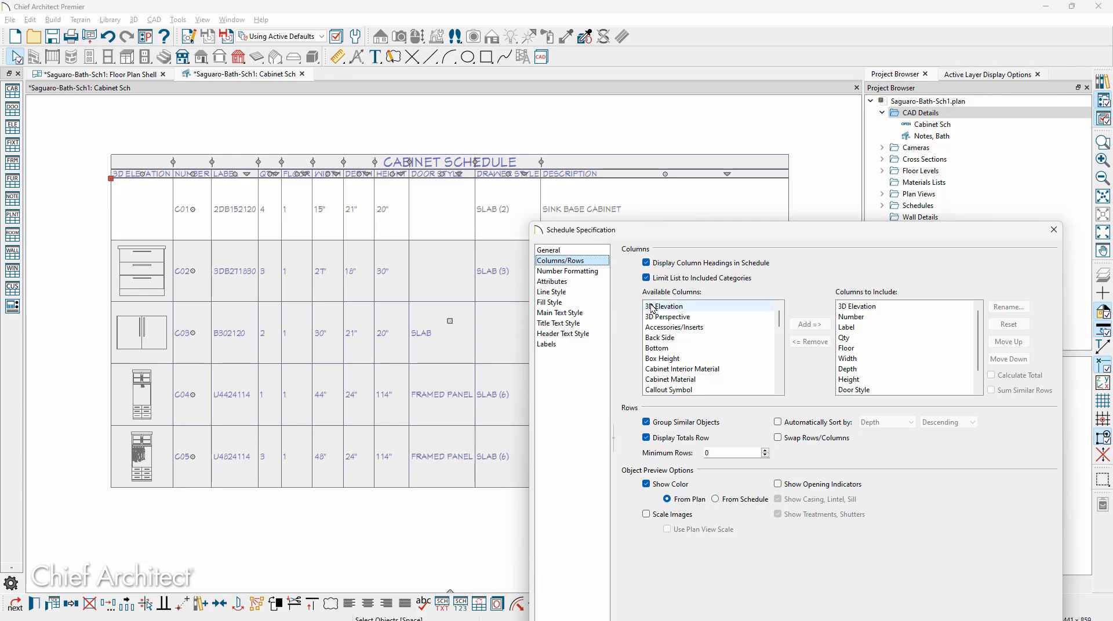
left_click_drag(780, 321, 780, 350)
left_click(728, 339)
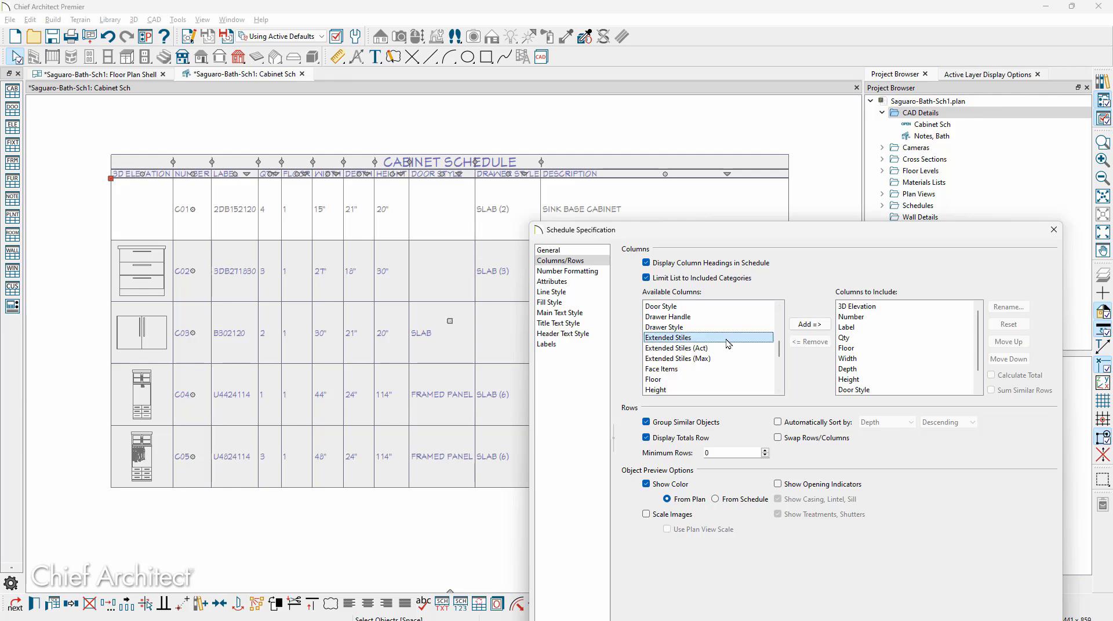
left_click(860, 308)
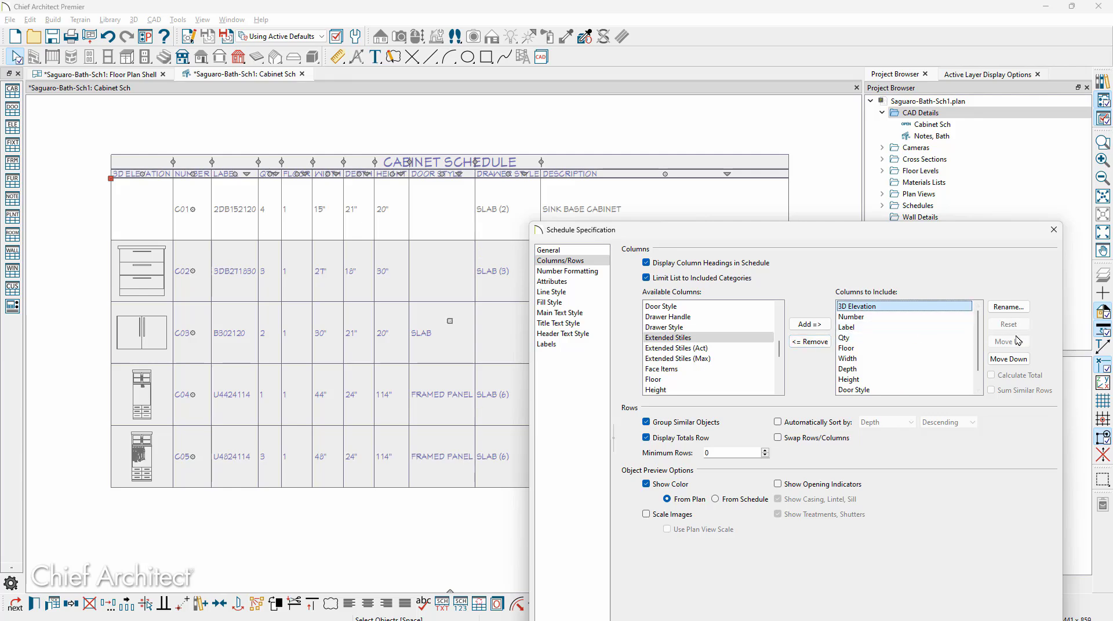
left_click(892, 331)
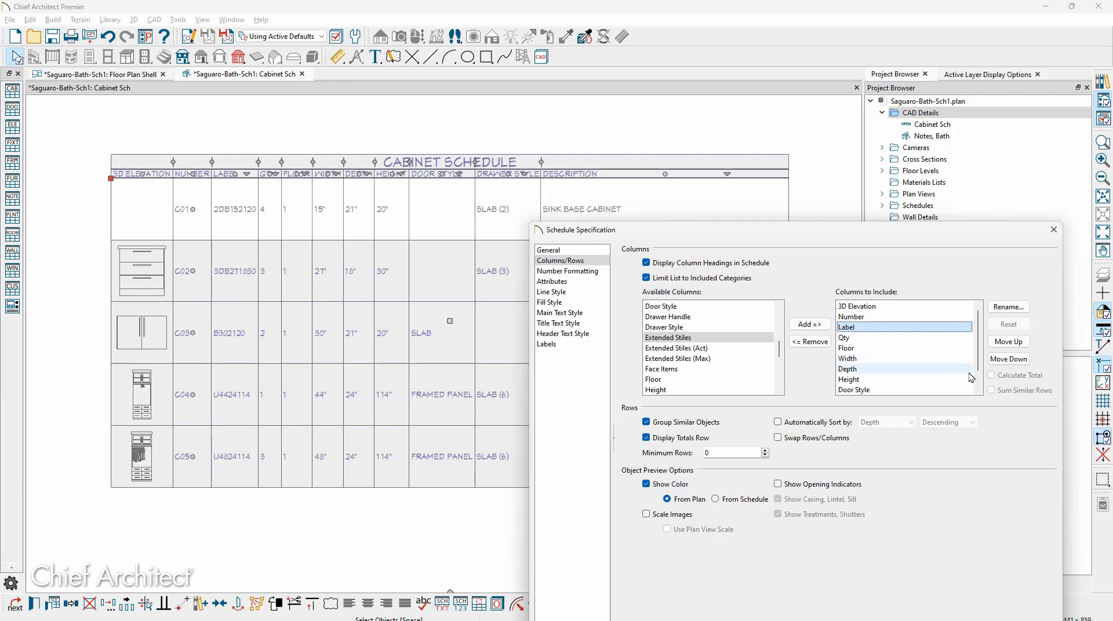
left_click(1007, 345)
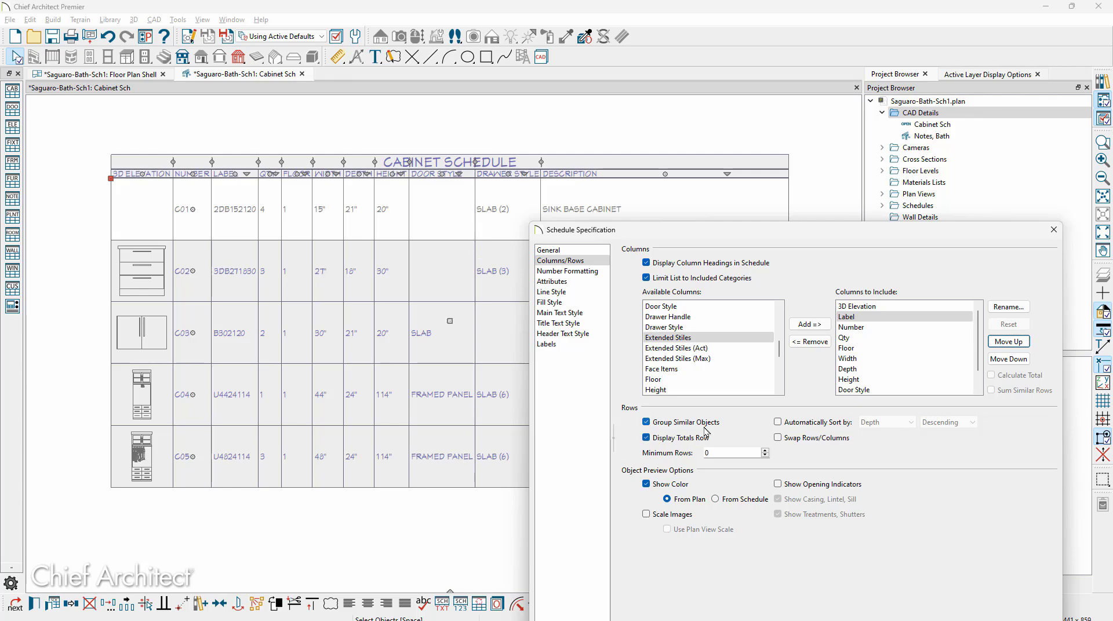
- Enable total calculation for the Qty column and set the schedule's minimum rows to 1
left_click(845, 338)
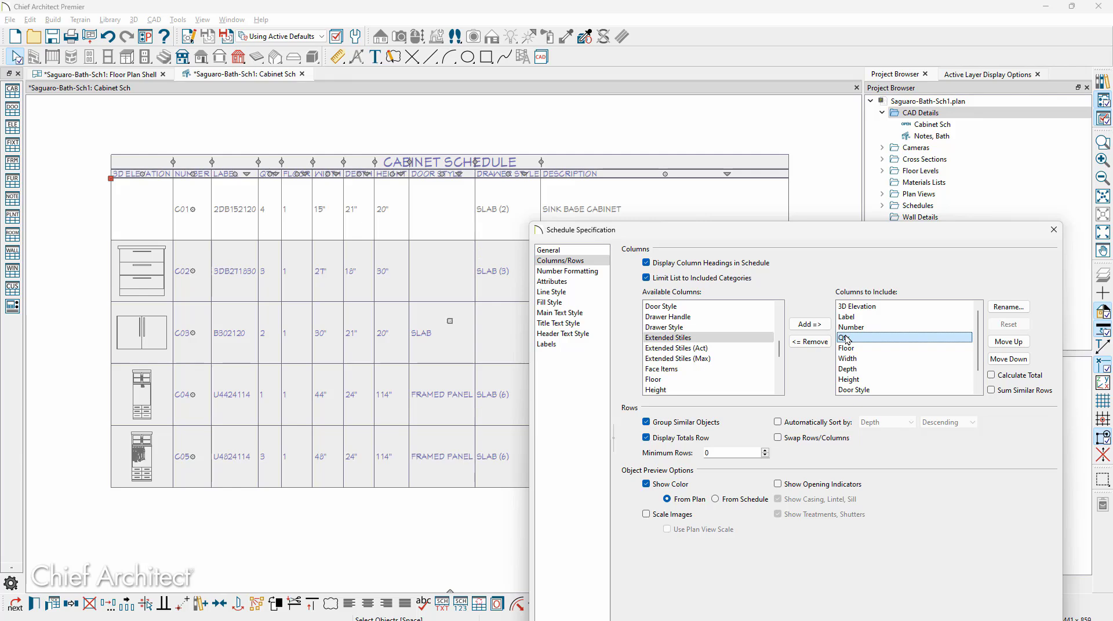
left_click(992, 376)
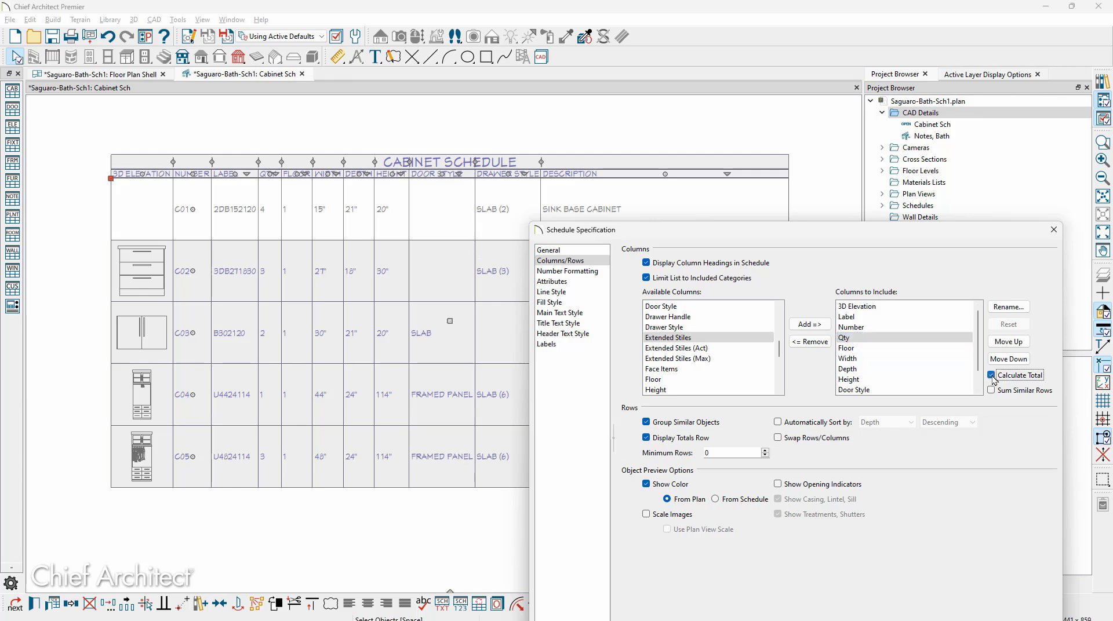
left_click(733, 454)
key("BackSpace")
type("1")
- Examine the unit choices for the schedule's number formatting and its horizontal and vertical alignment options
left_click(600, 274)
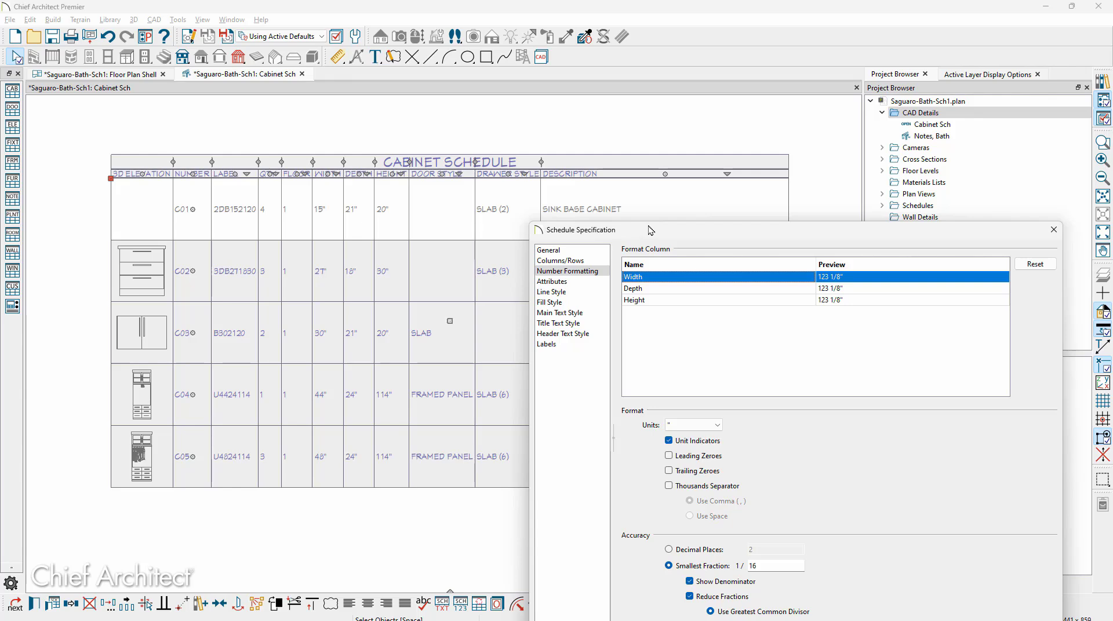
left_click_drag(649, 230, 652, 159)
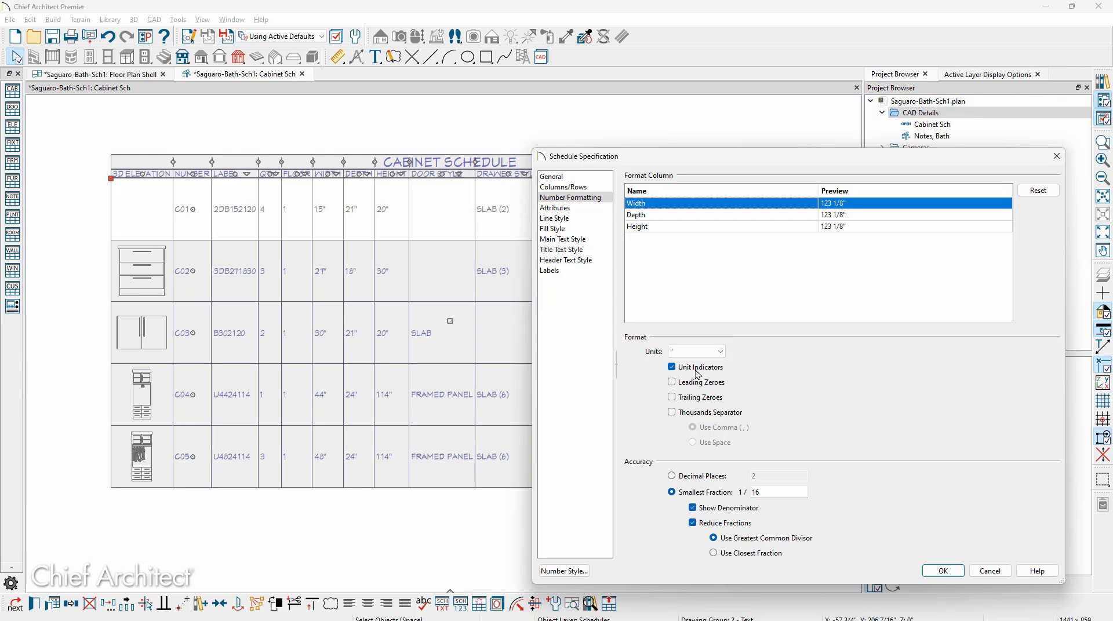
left_click(720, 353)
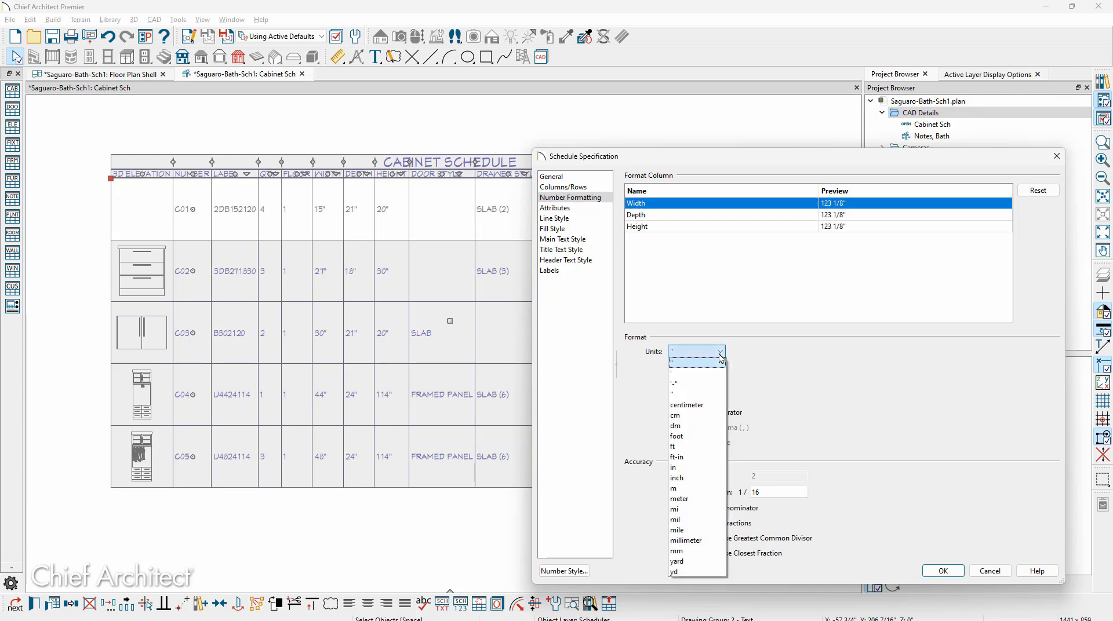
left_click(720, 356)
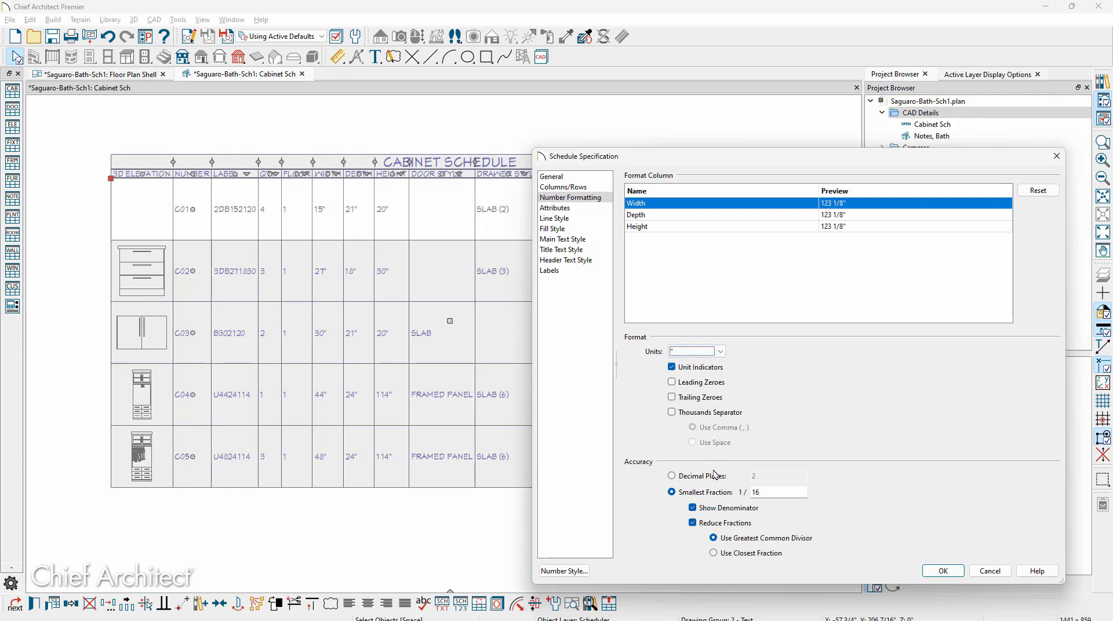
left_click(586, 209)
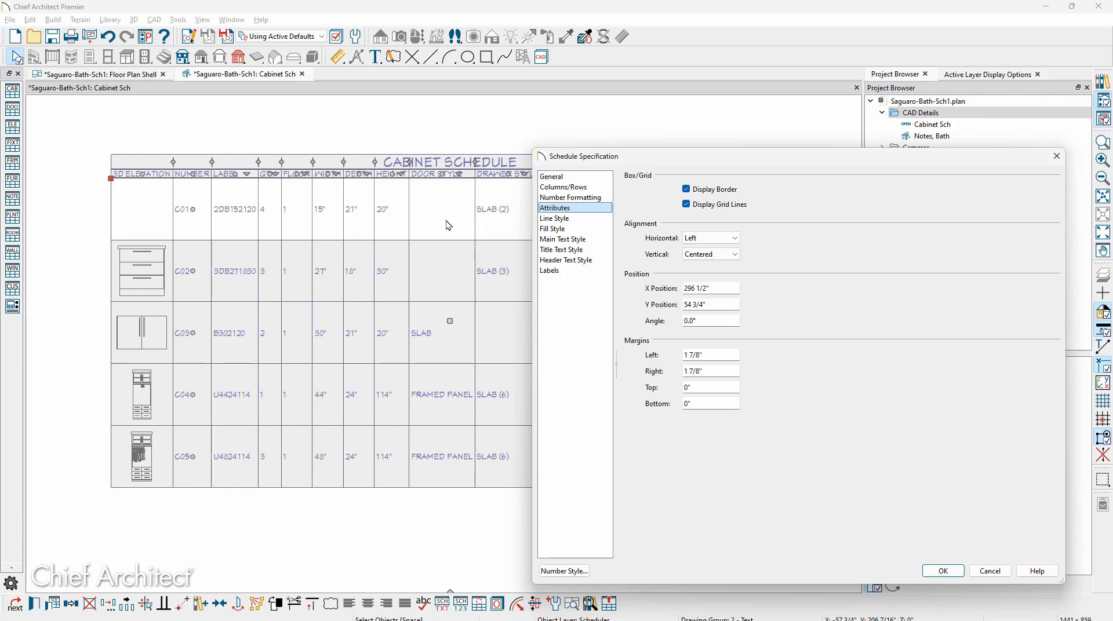
left_click(711, 244)
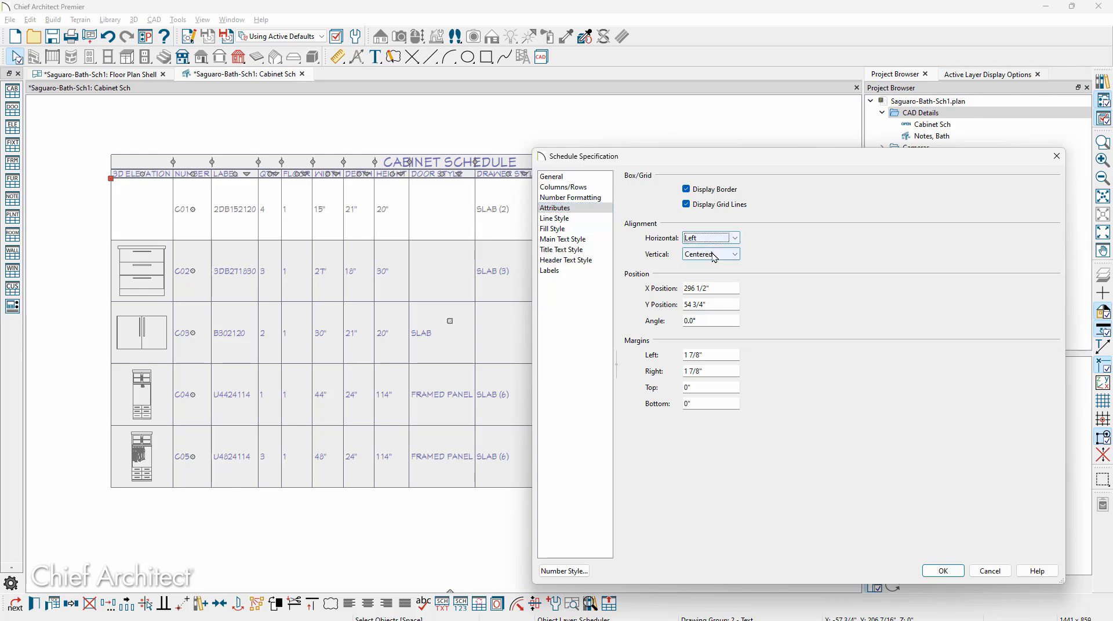
left_click(713, 255)
left_click(714, 255)
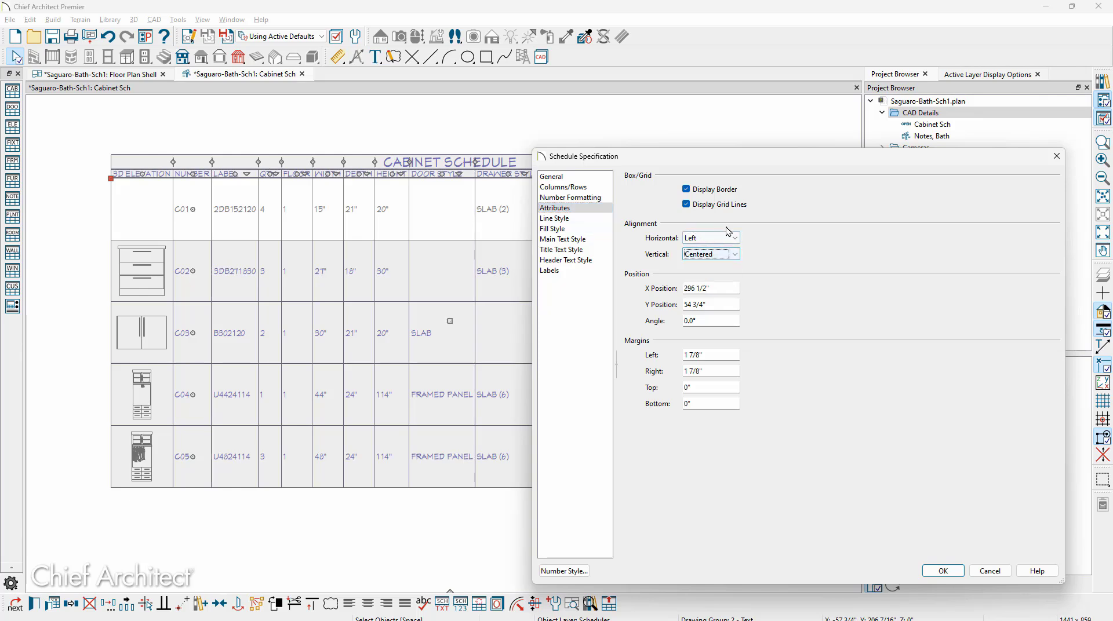
- Review the schedule's line, fill, text style and label settings and apply the schedule specification
left_click(576, 224)
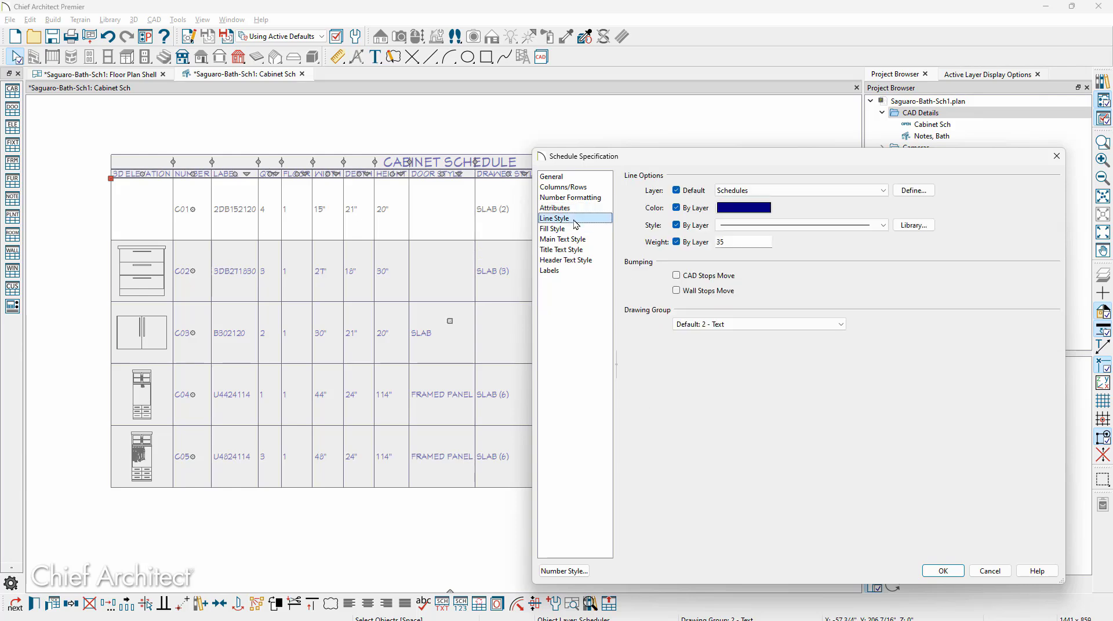
left_click(596, 229)
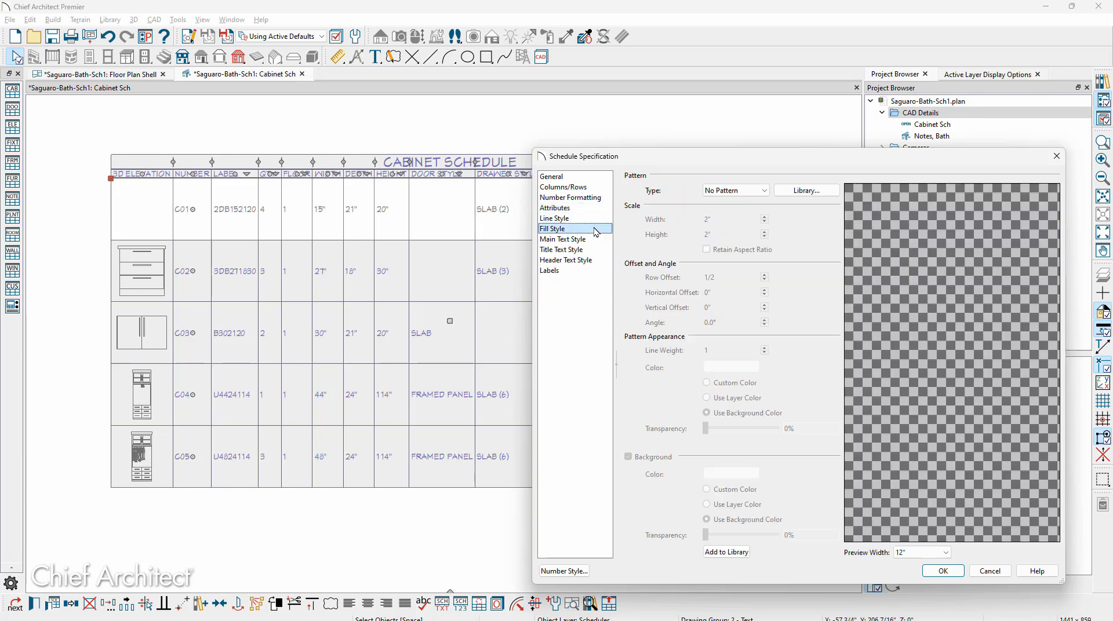
left_click(588, 242)
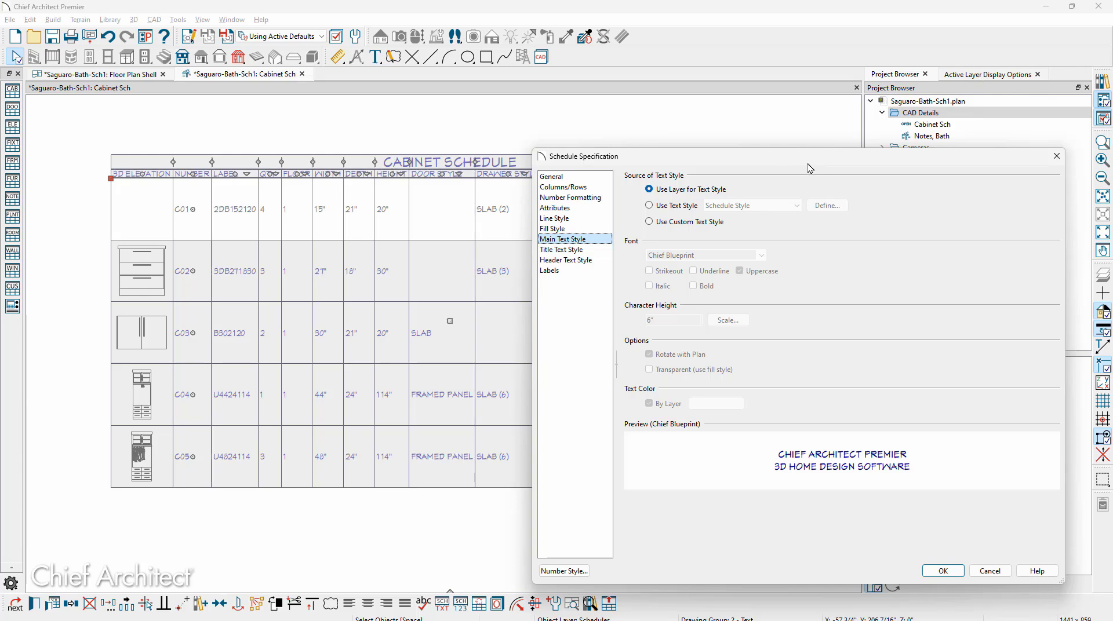
left_click(577, 250)
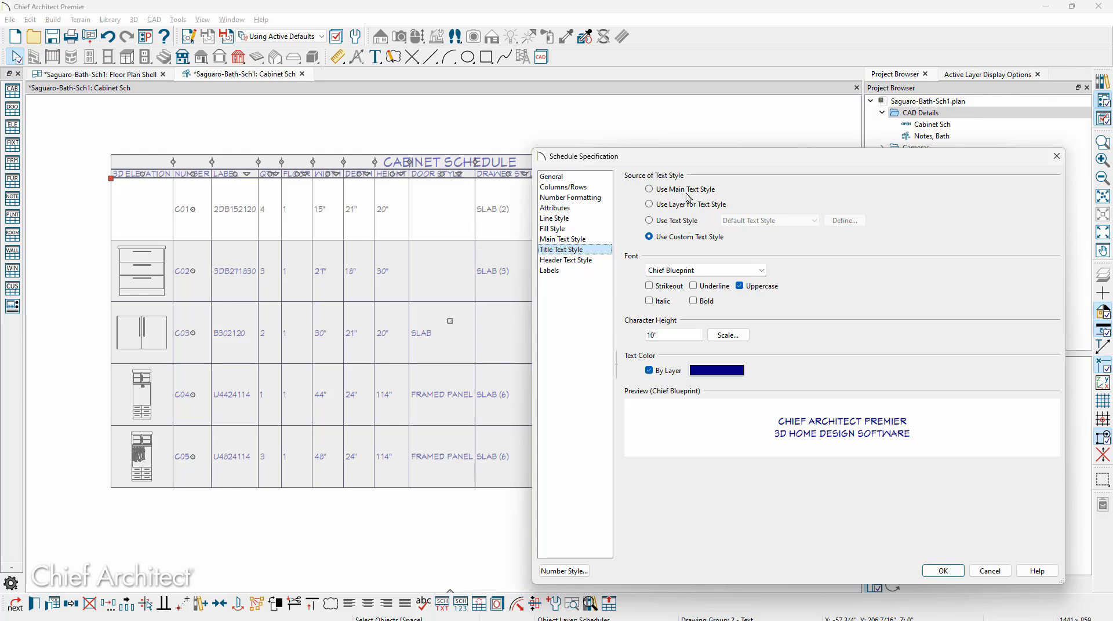
left_click(669, 334)
left_click(583, 261)
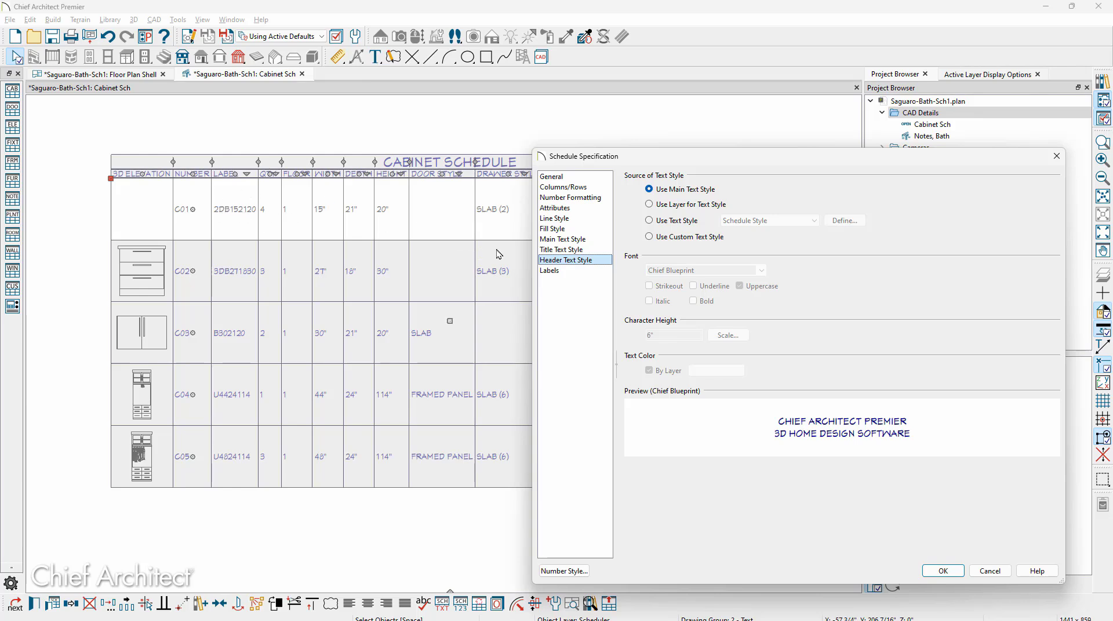
left_click(567, 271)
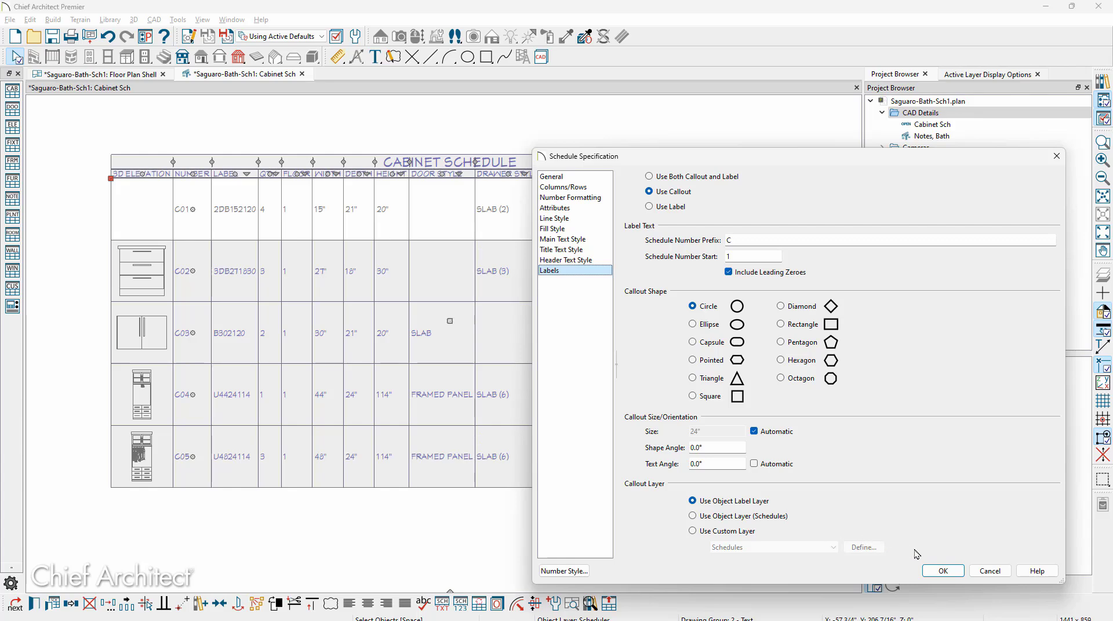
left_click(940, 572)
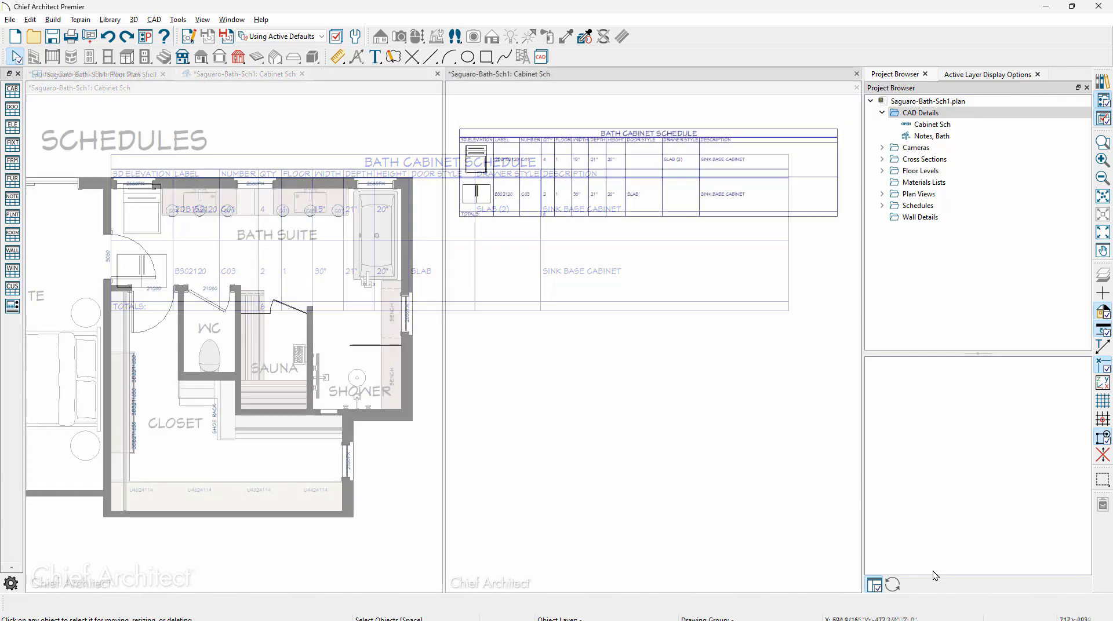
- Close the layer display options and Project Browser, and compare the cabinet callouts in the Bath Suite with the schedule rows
left_click(1038, 74)
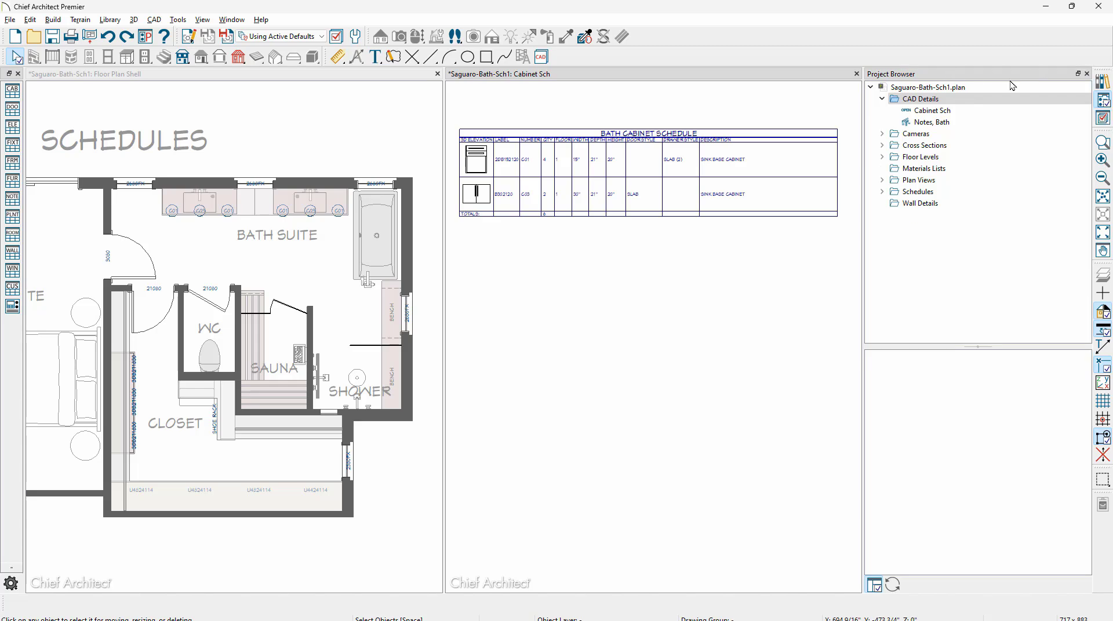
left_click(1086, 74)
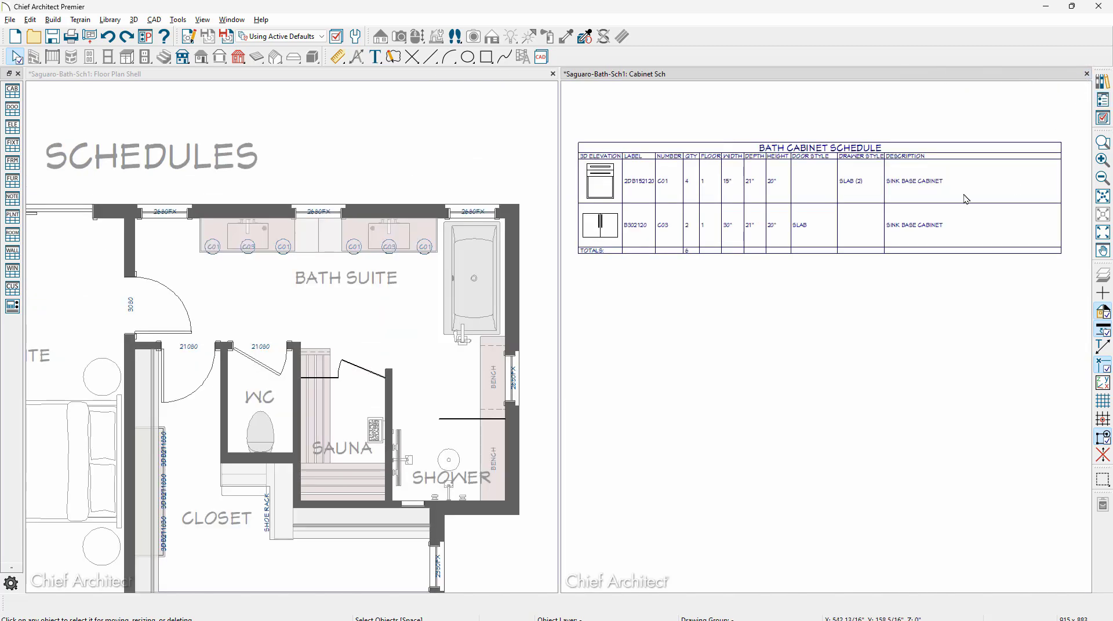
scroll(317, 285, "up", 4)
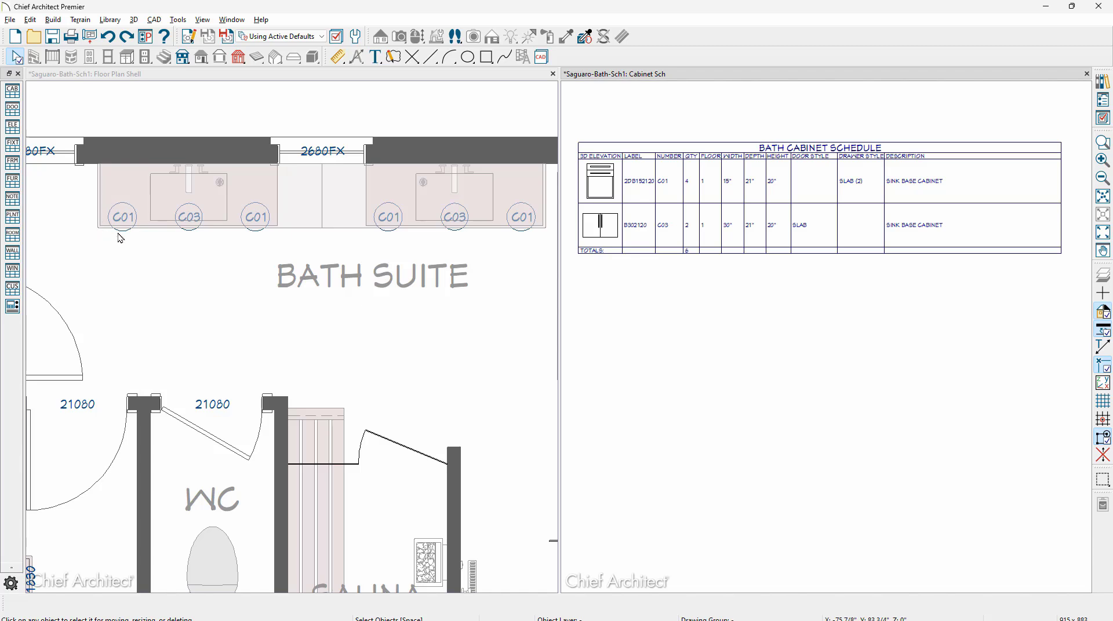
scroll(656, 184, "up", 2)
middle_click_drag(683, 191, 767, 255)
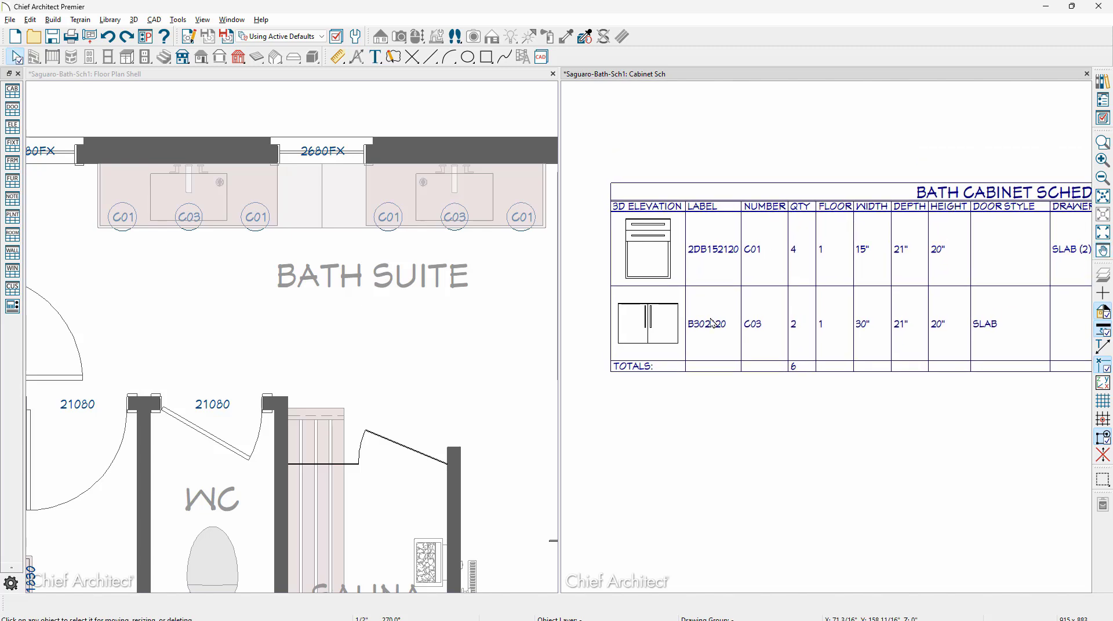
middle_click_drag(359, 447, 377, 528)
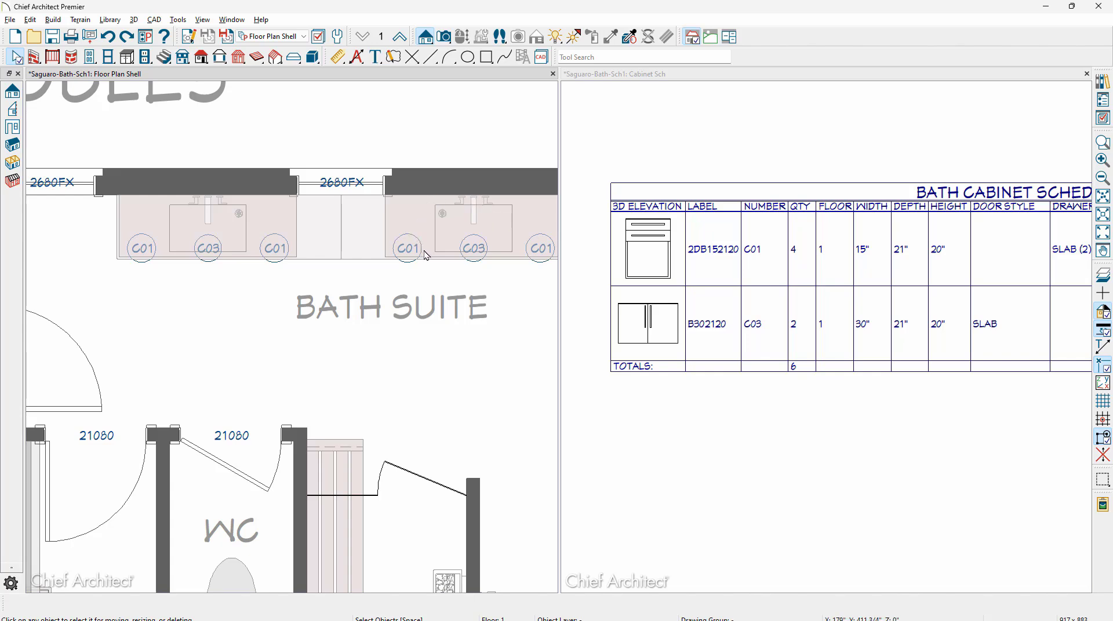
- Set the Bath Cabinet Schedule's labelling to use only the label on the plan's cabinets
double_click(717, 269)
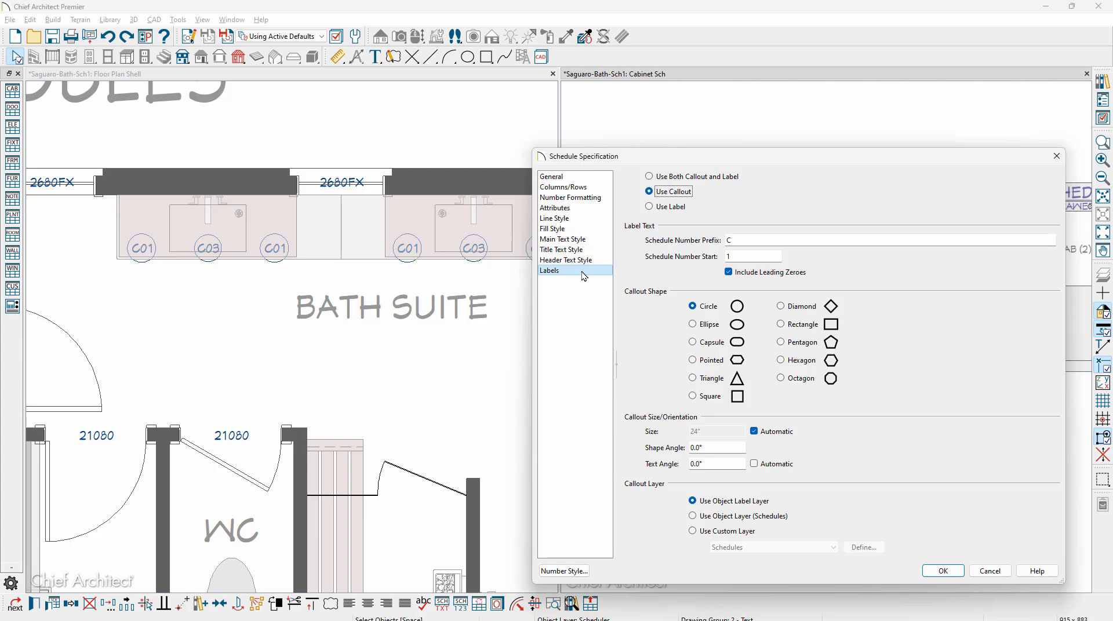
left_click(657, 207)
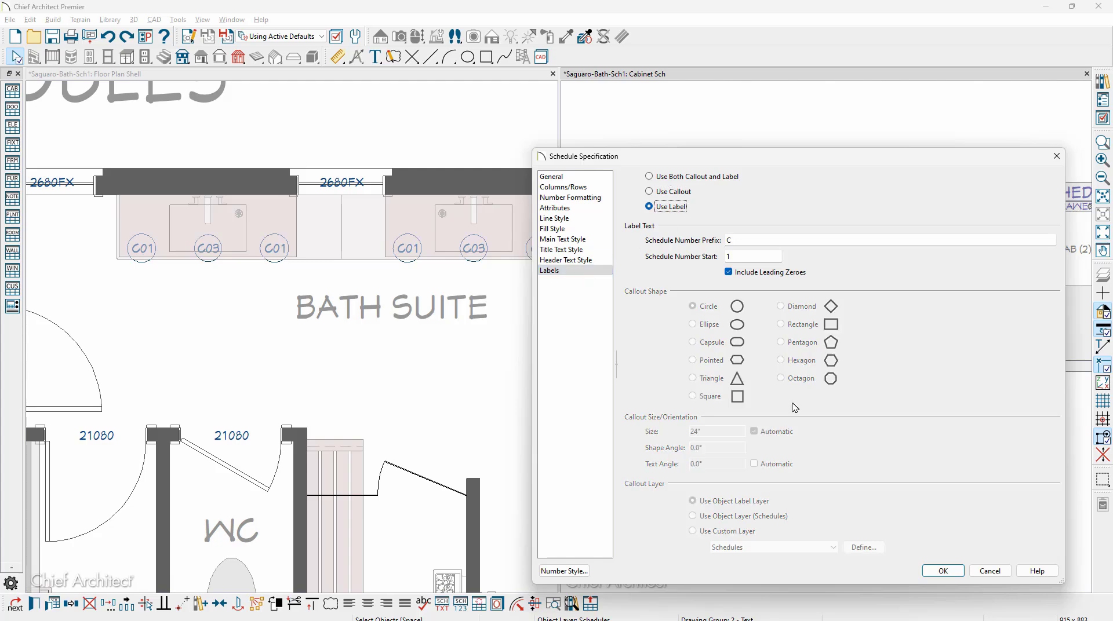
left_click(943, 571)
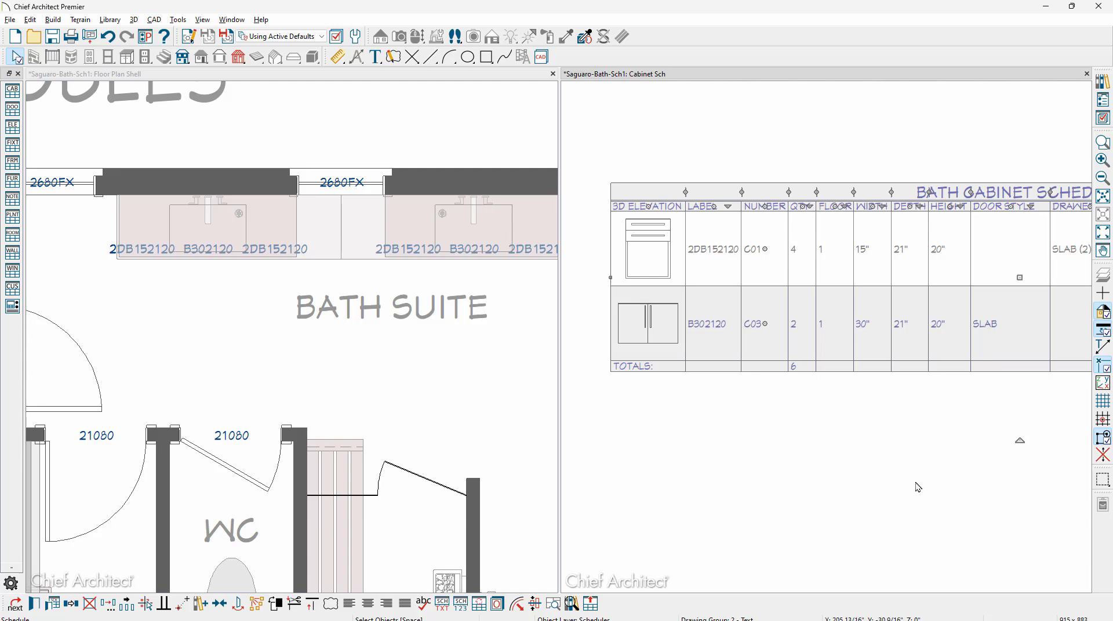
- Set the cabinet schedule's labelling to use both the callout and the label
key("ctrl+e")
left_click(697, 177)
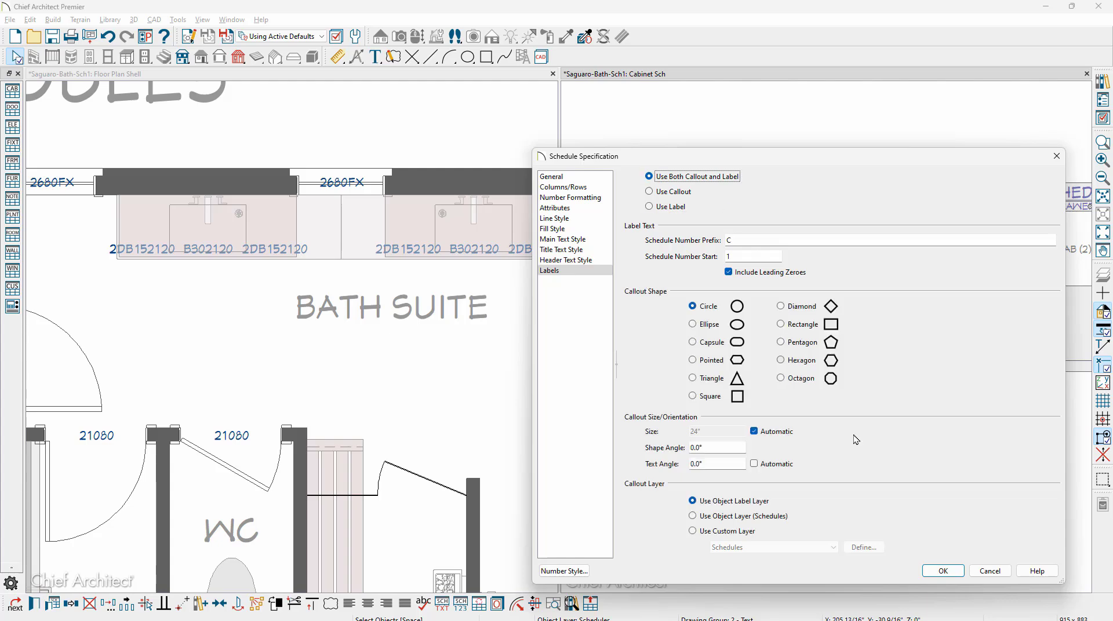
left_click(949, 575)
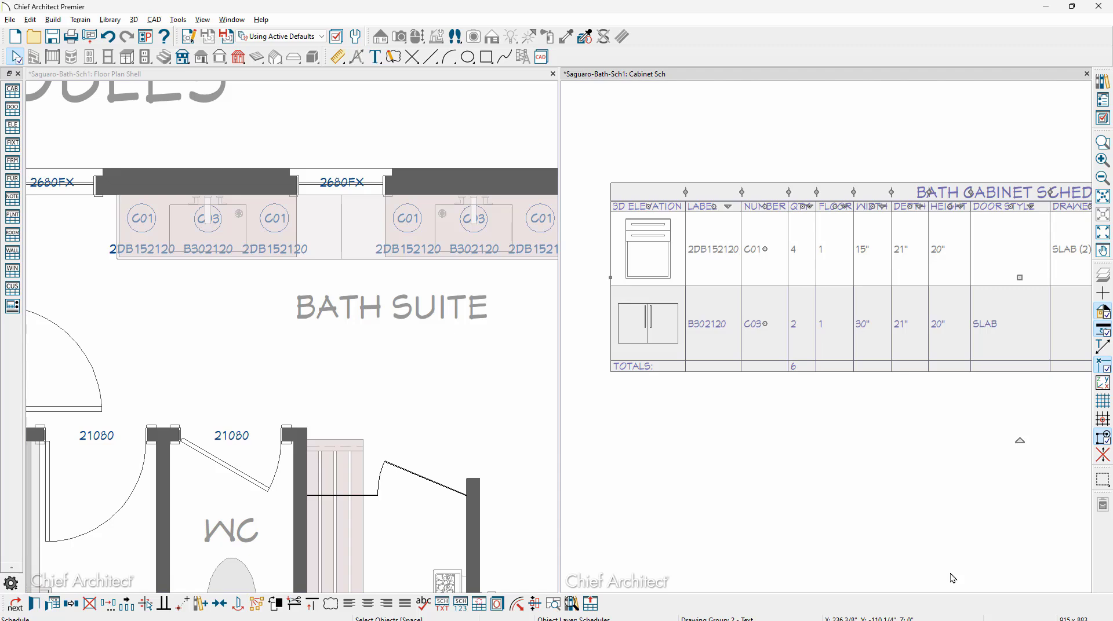
- Return the cabinet schedule's labelling to callouts only
double_click(816, 306)
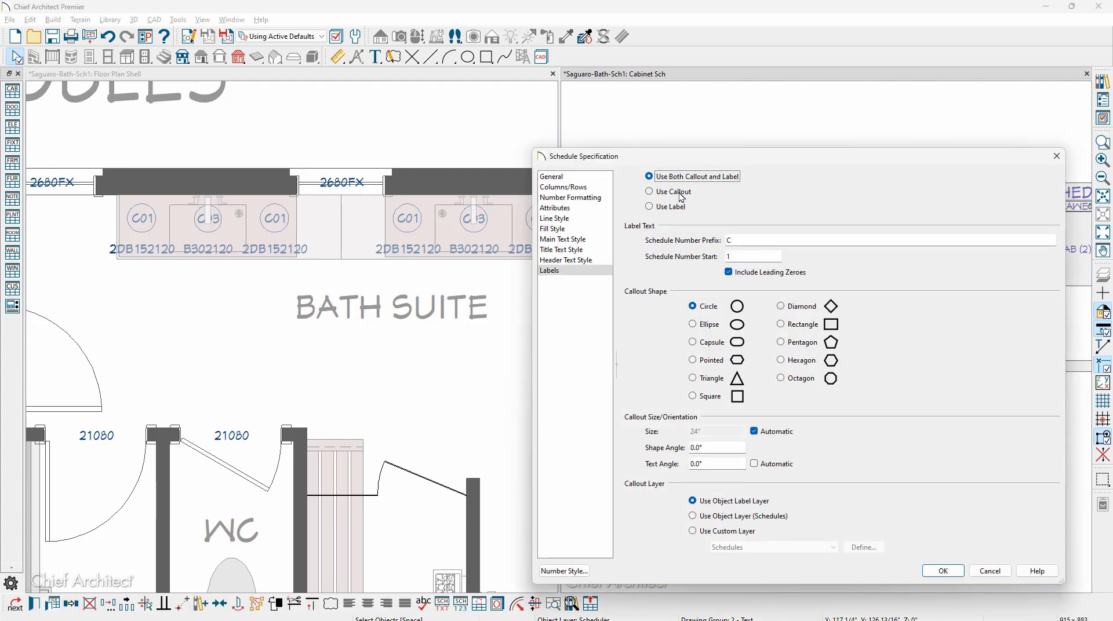
left_click(676, 192)
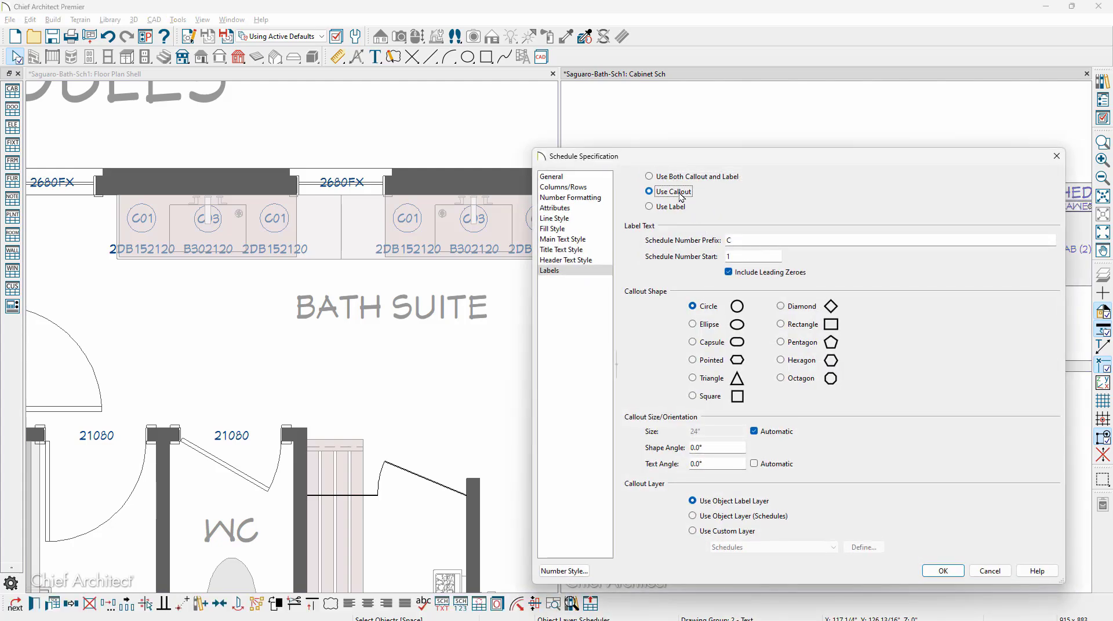
left_click(939, 572)
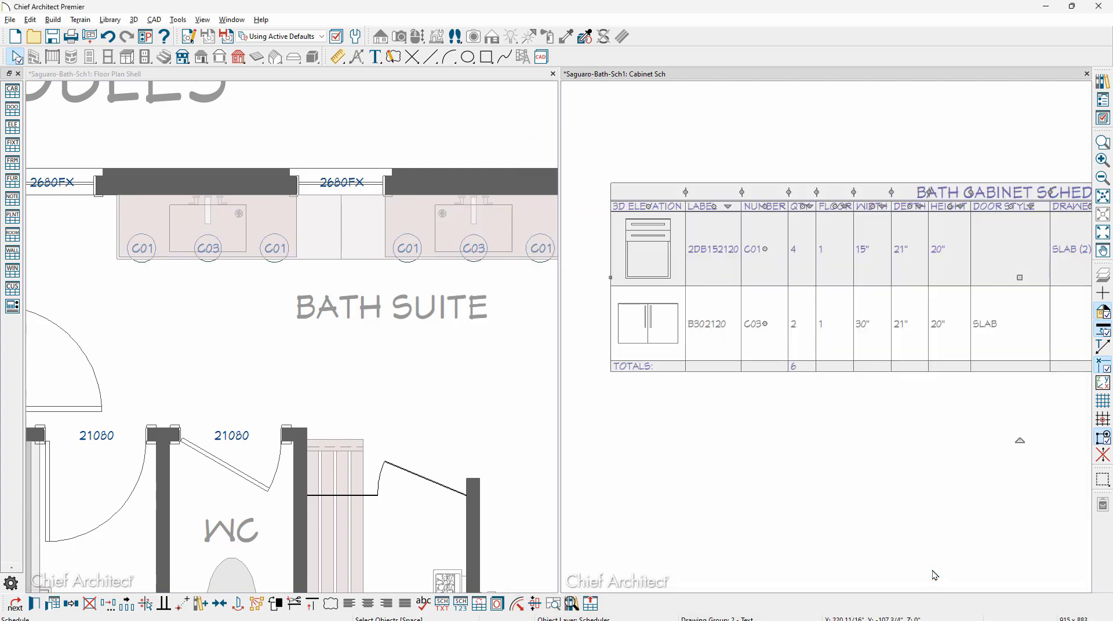
- Review the schedule beside the bath floor plan, then preview the Cabinet Sch detail and list the plan's schedules in the Project Browser
left_click(866, 459)
scroll(825, 306, "down", 1)
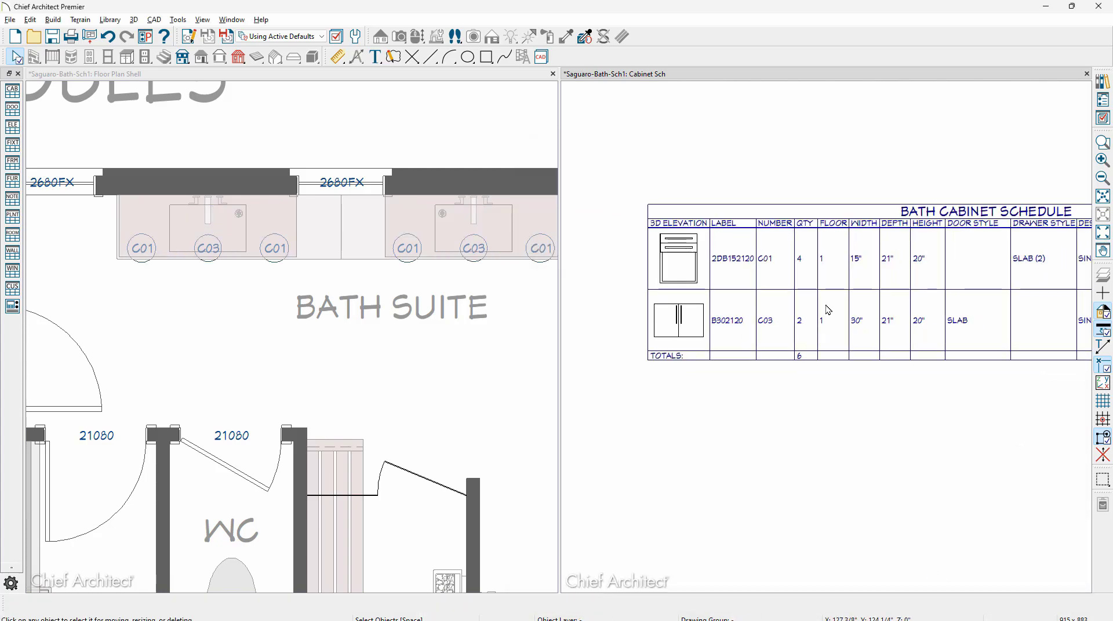
middle_click_drag(824, 322, 785, 322)
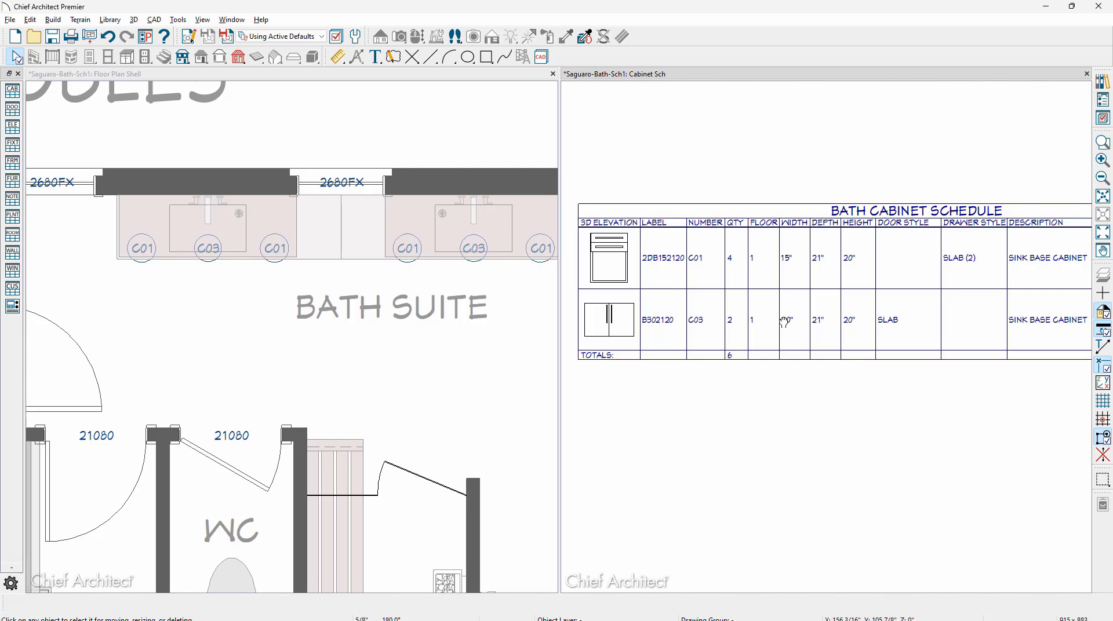
scroll(324, 226, "down", 3)
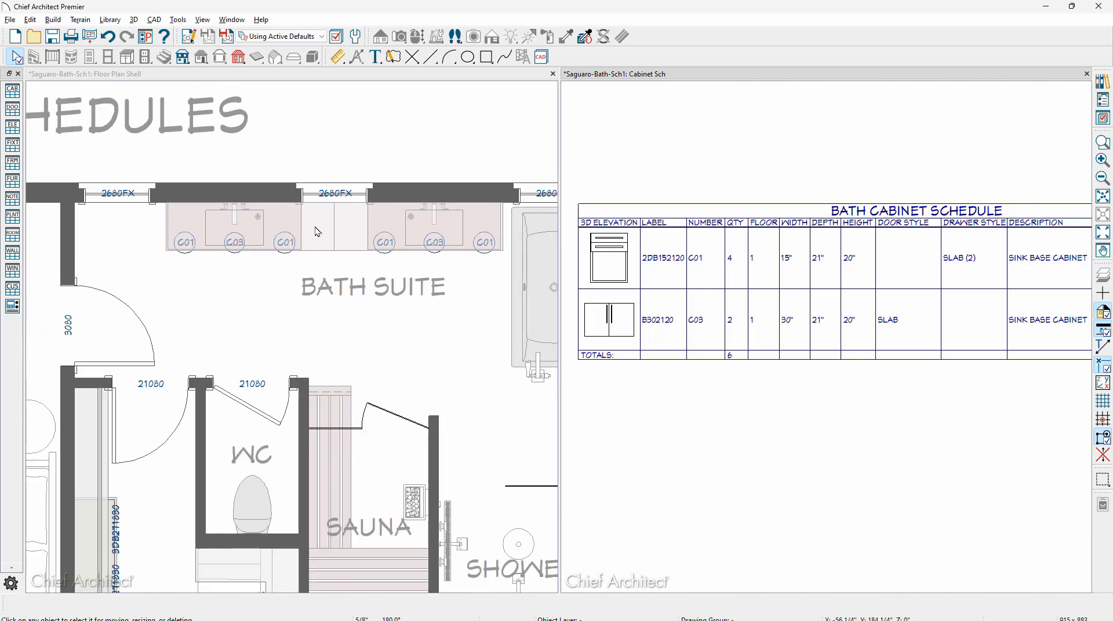
scroll(340, 234, "down", 2)
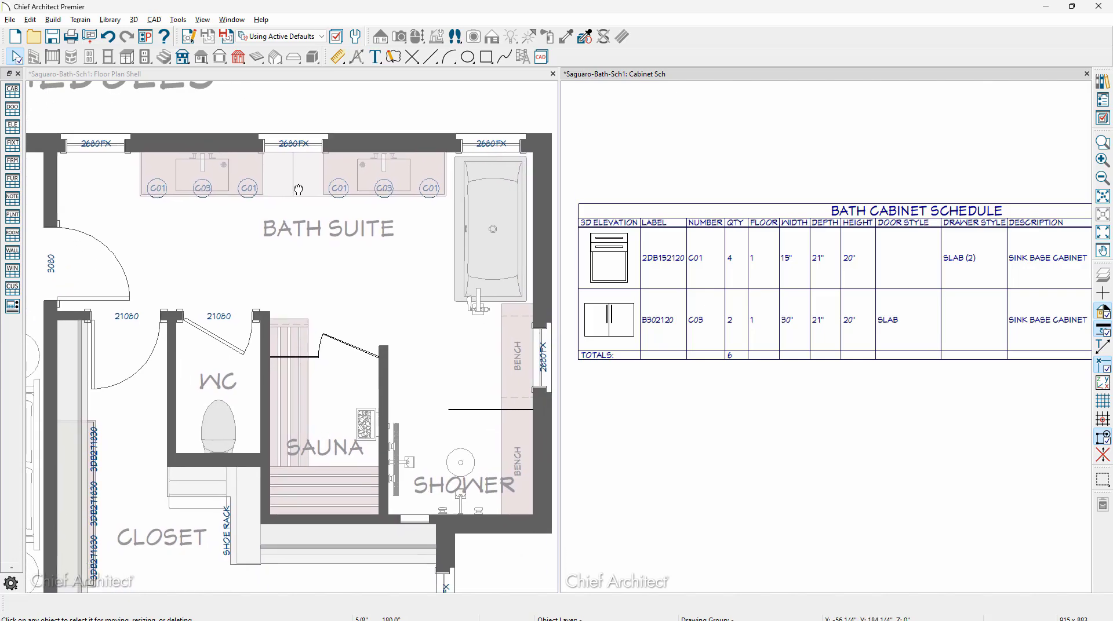
left_click(299, 187)
middle_click_drag(300, 187, 312, 217)
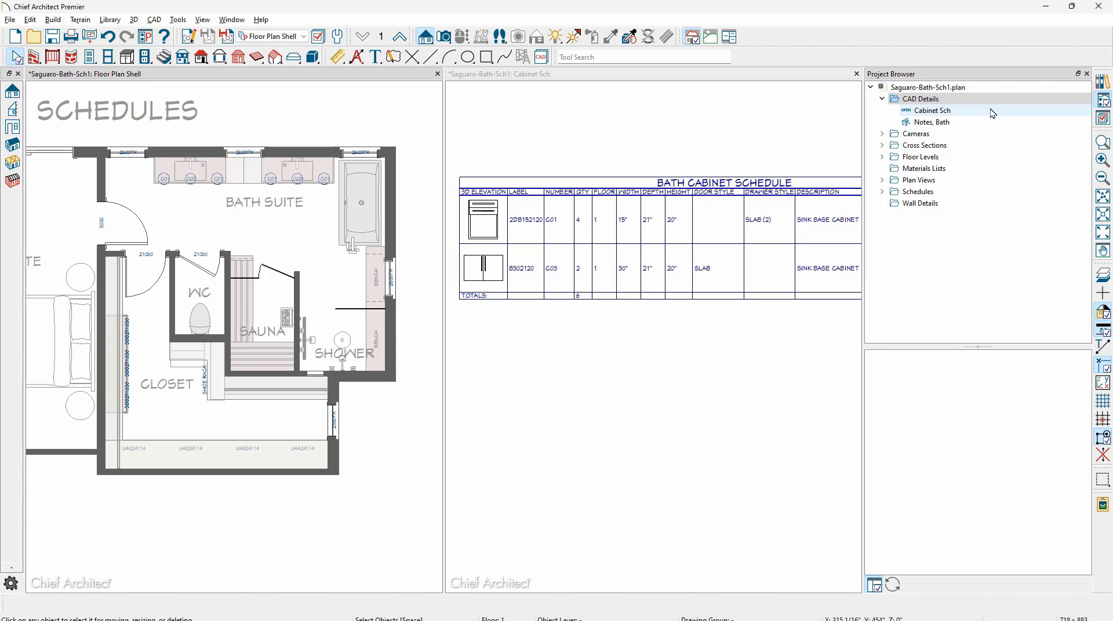
left_click(993, 110)
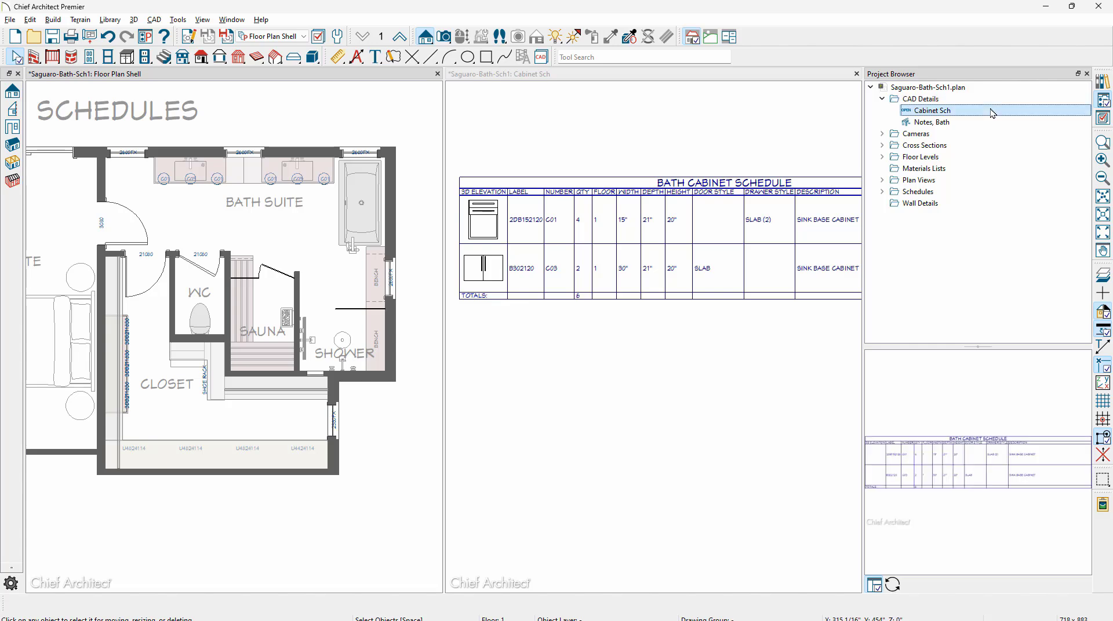
left_click(883, 192)
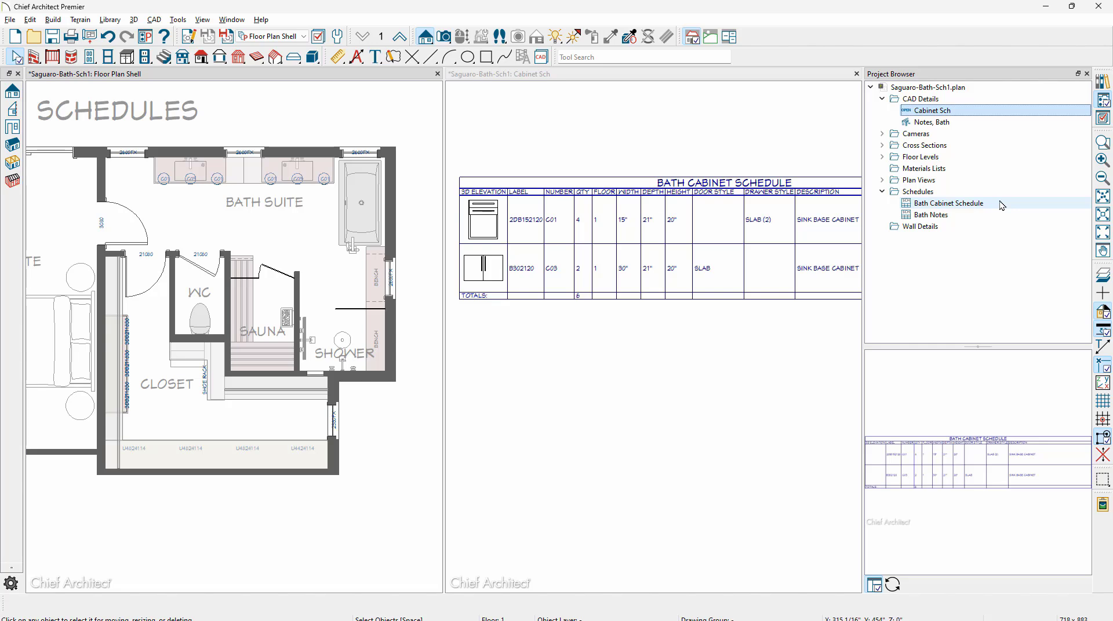
- Set the Bath Cabinet Schedule to include objects from all floors and apply the change
double_click(654, 249)
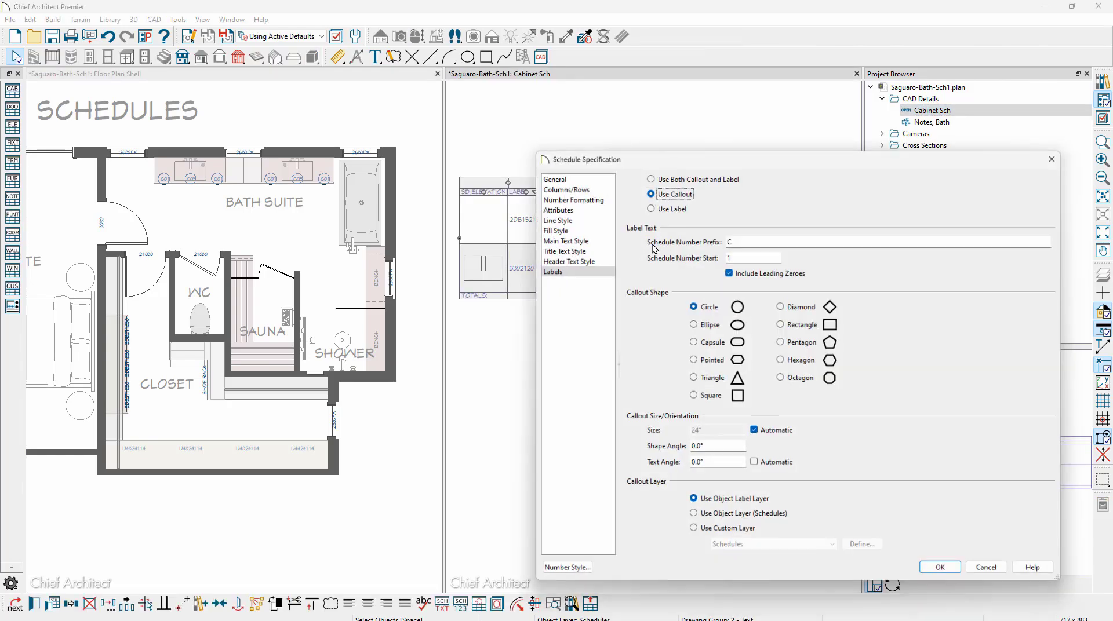
left_click(574, 180)
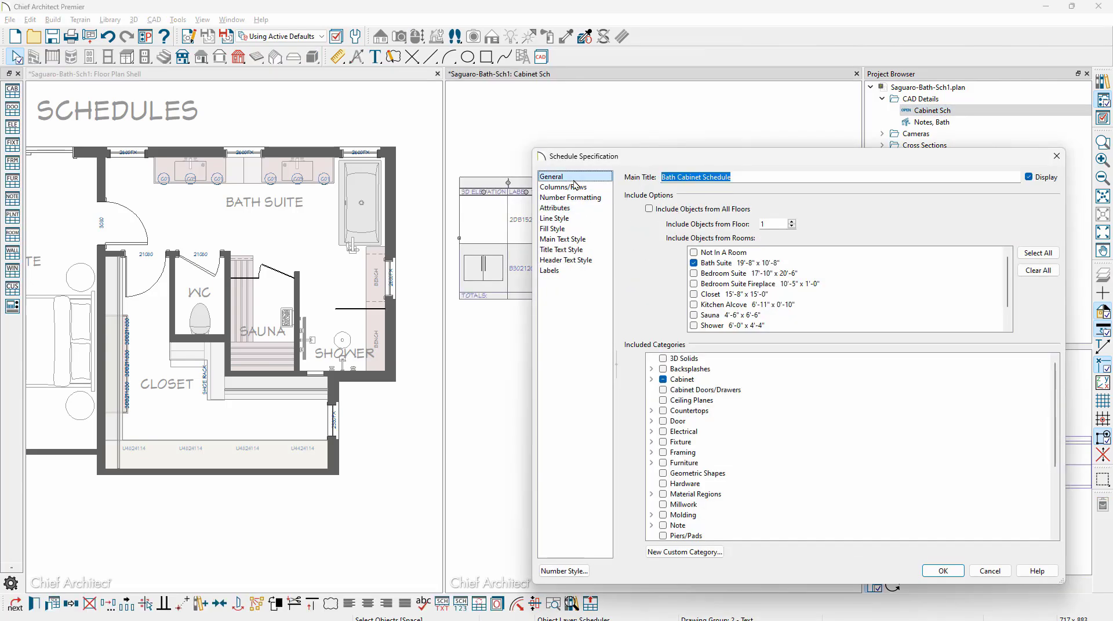
left_click(665, 209)
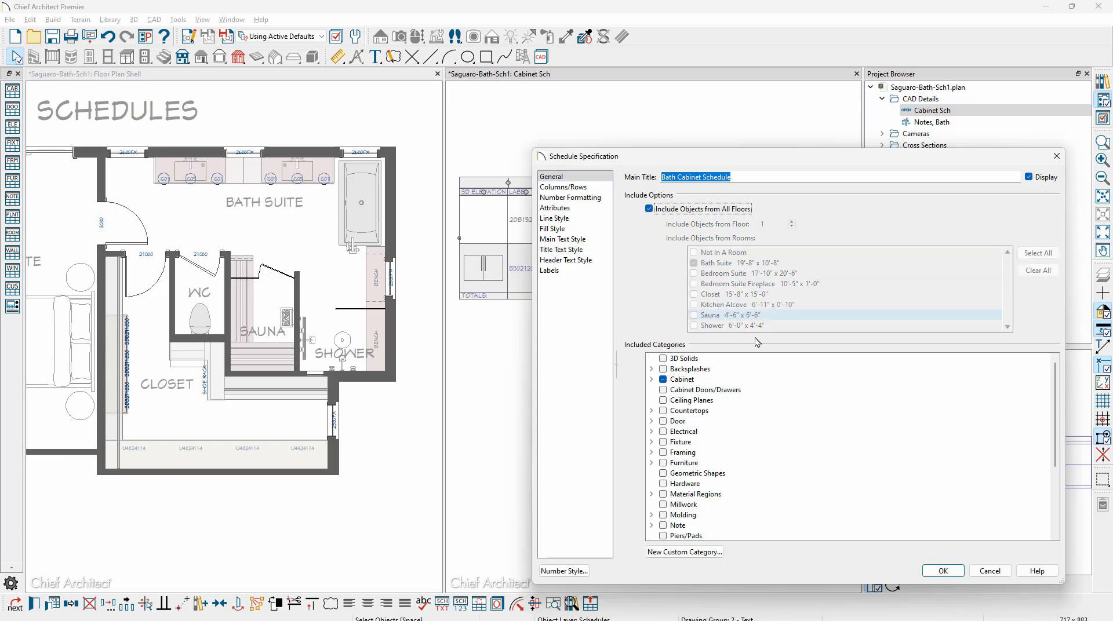
left_click(943, 571)
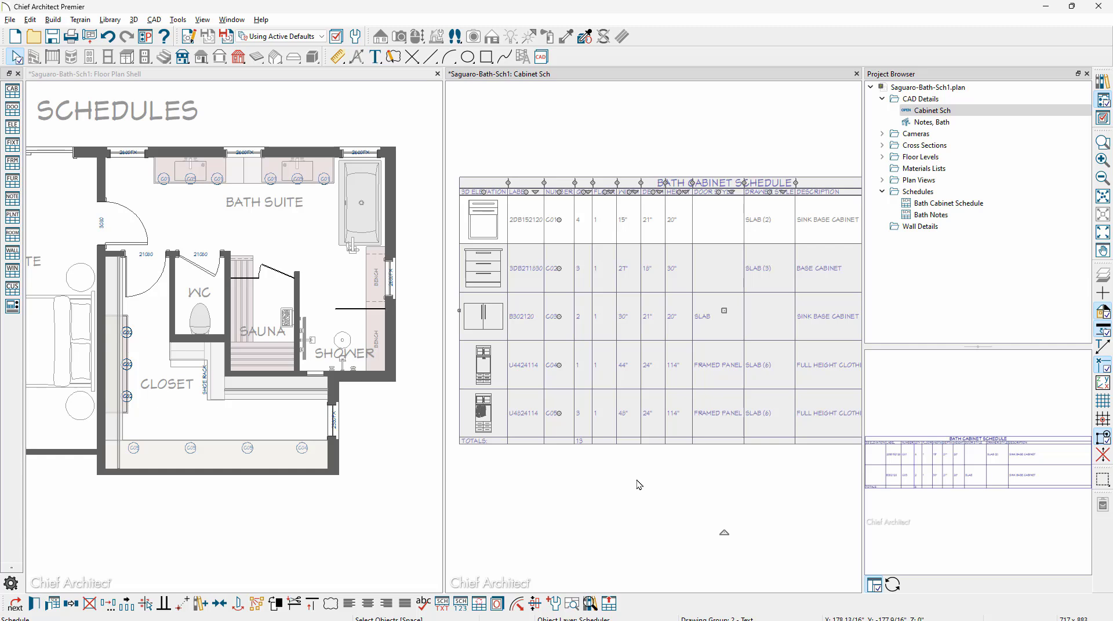
key("Escape")
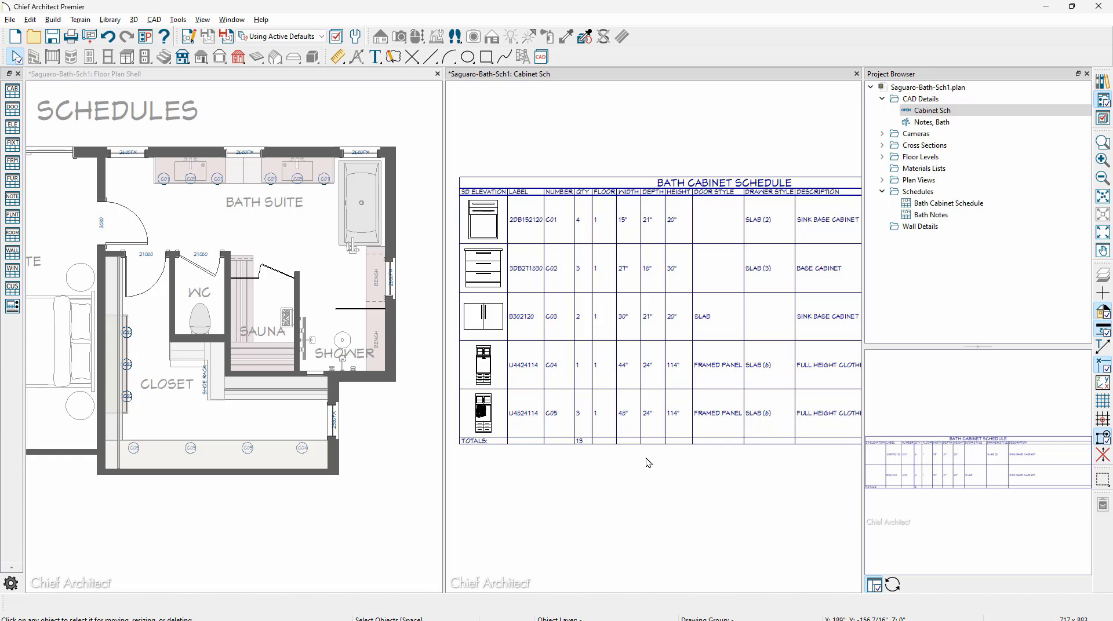
- Inspect the font and character height of the Schedule Style text style used by the Schedules layer
left_click(639, 254)
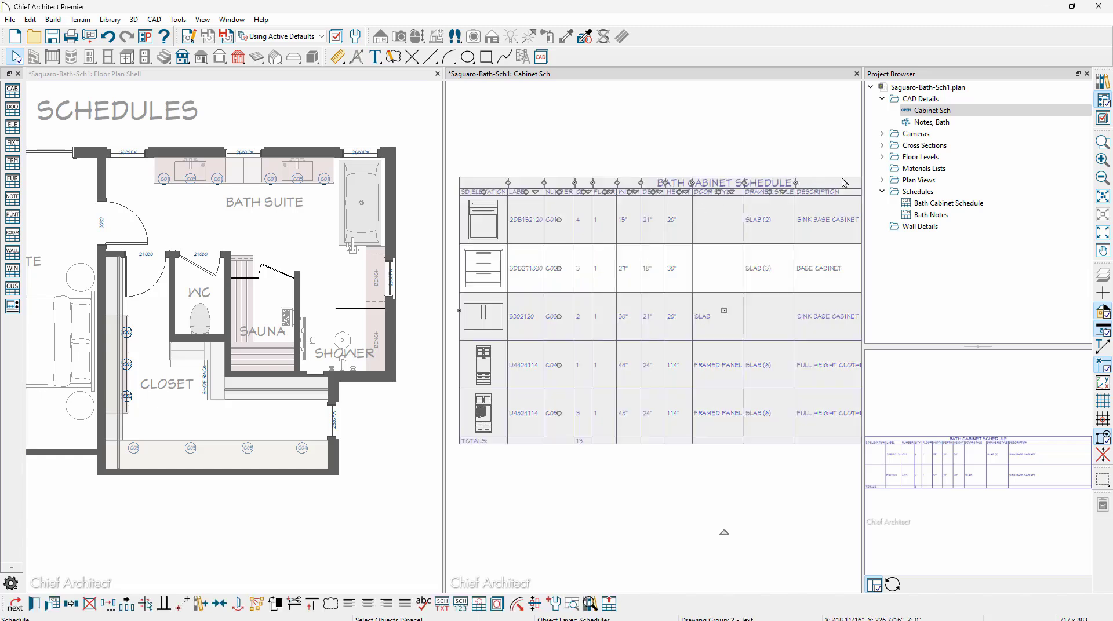
left_click(1102, 118)
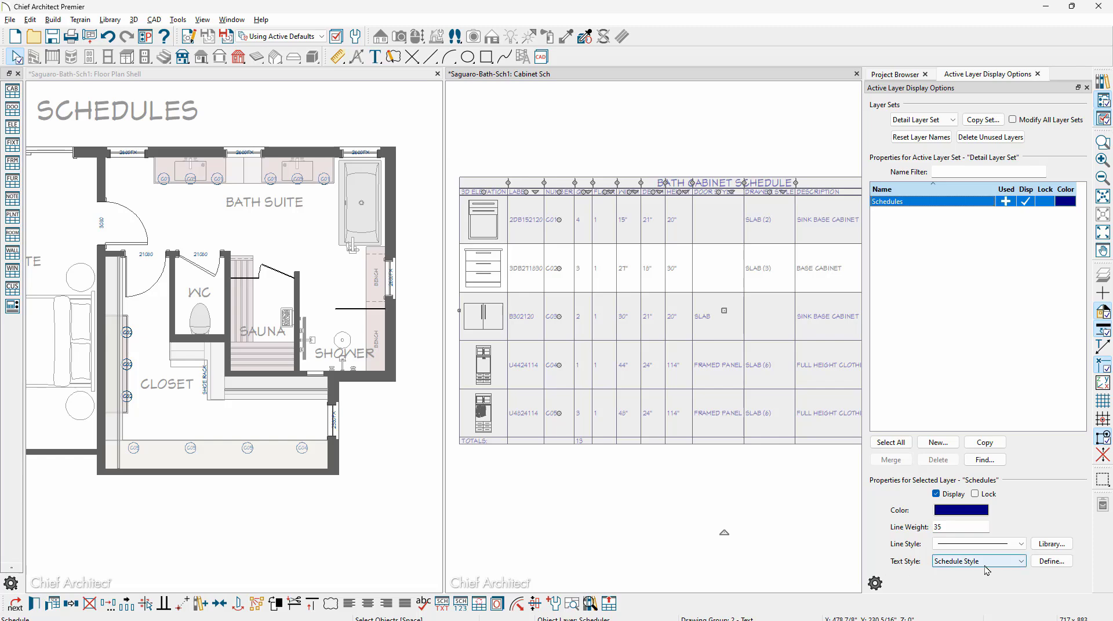
left_click(1051, 562)
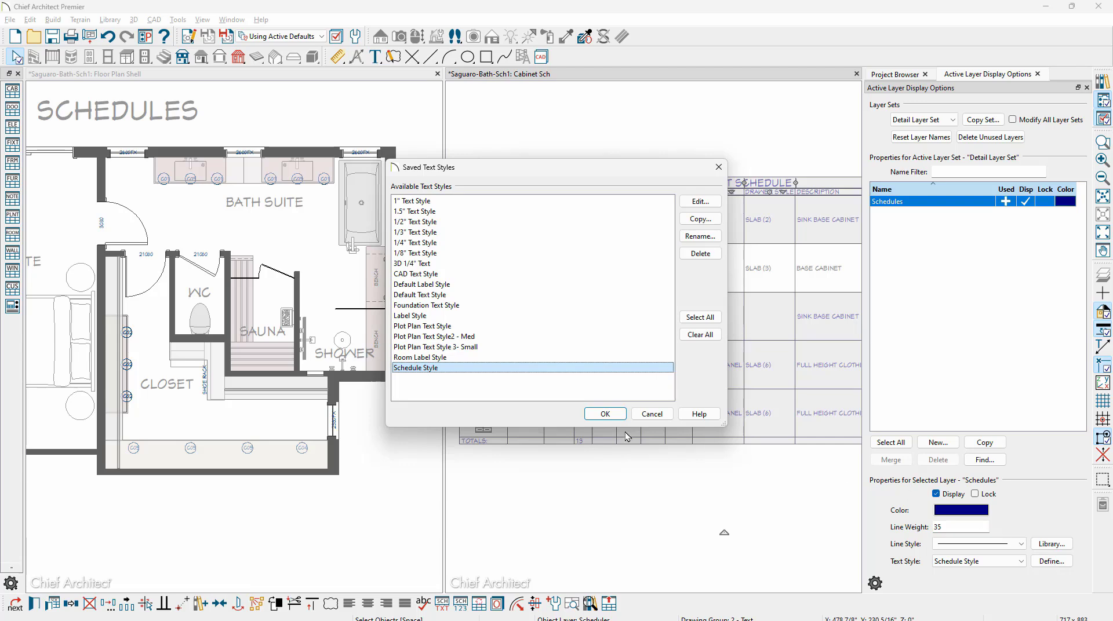
left_click(700, 201)
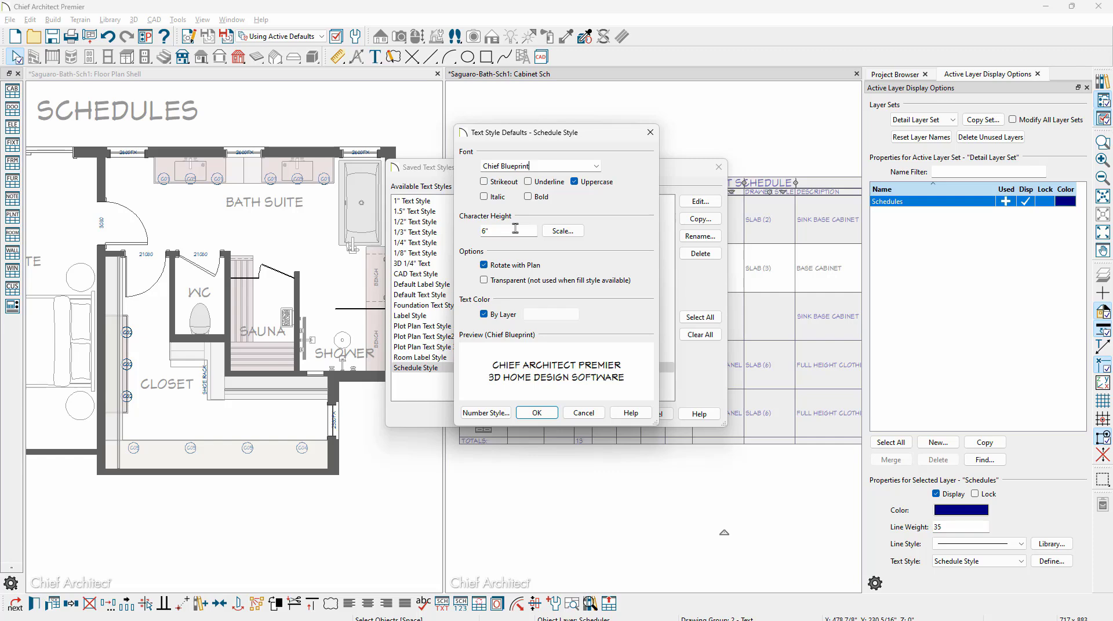
left_click(584, 413)
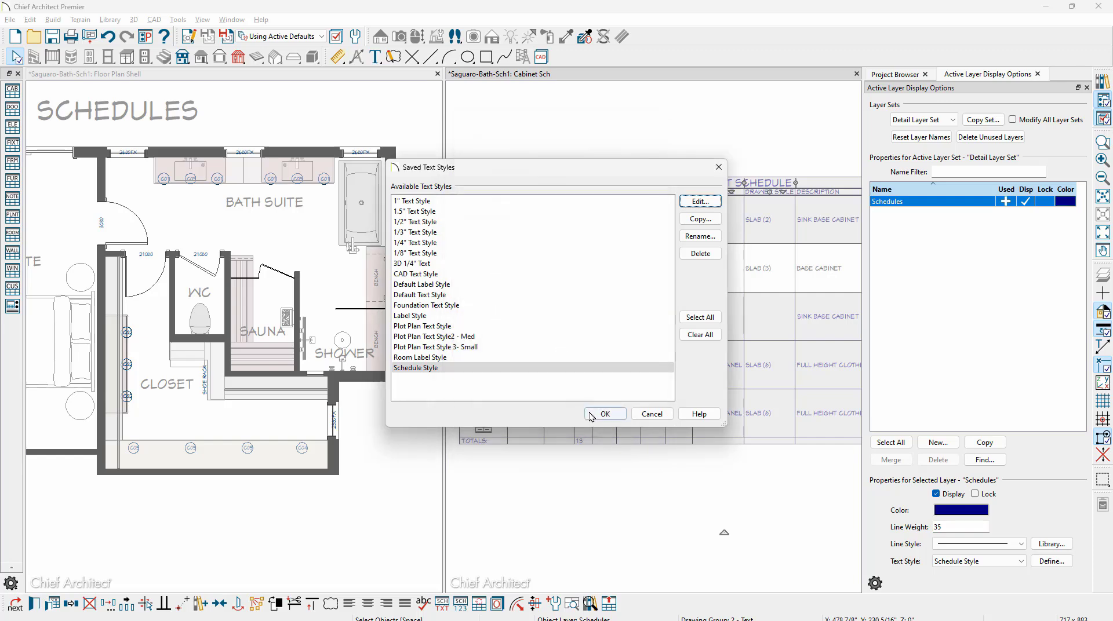
left_click(653, 415)
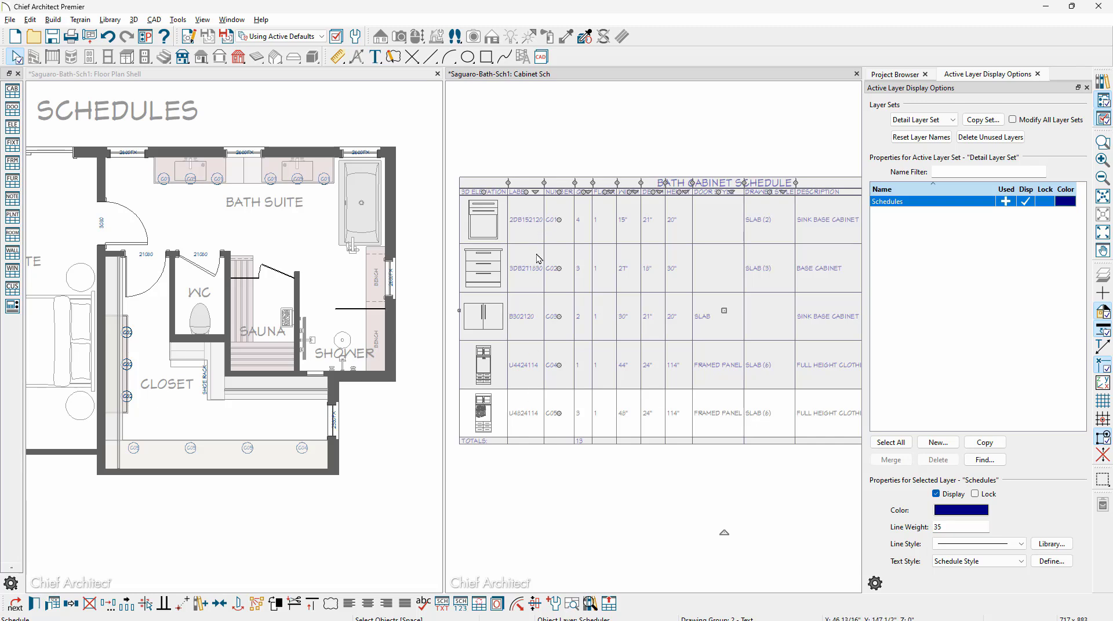
- Show the Cabinet Sch detail full size and move the 48" full height cabinet row above the 44" one in the schedule
scroll(520, 334, "down", 1)
scroll(520, 335, "down", 1)
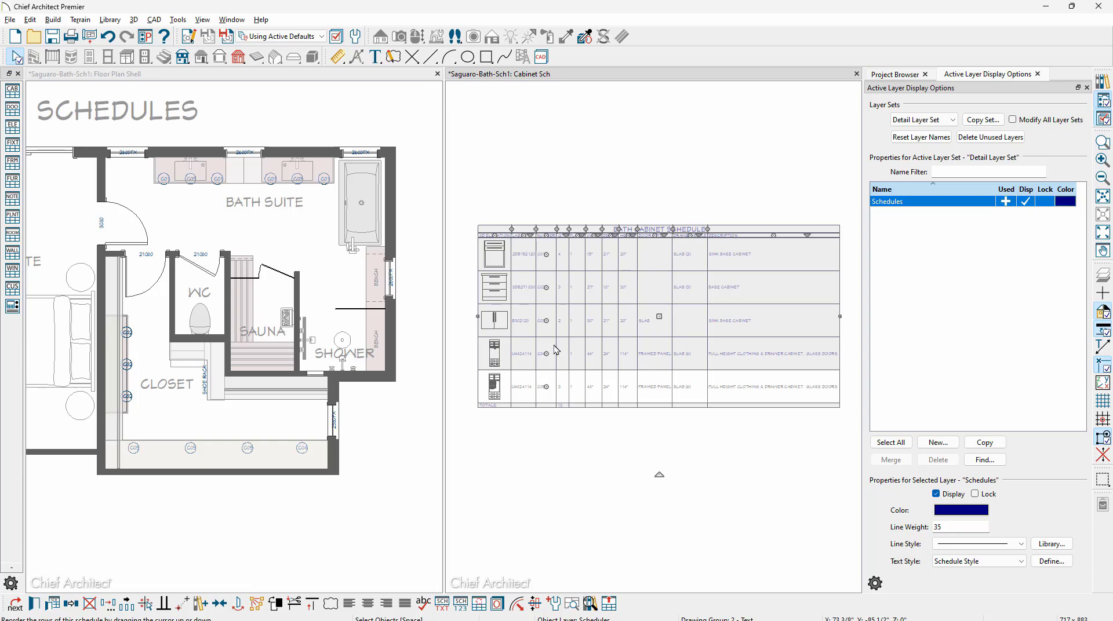
double_click(626, 74)
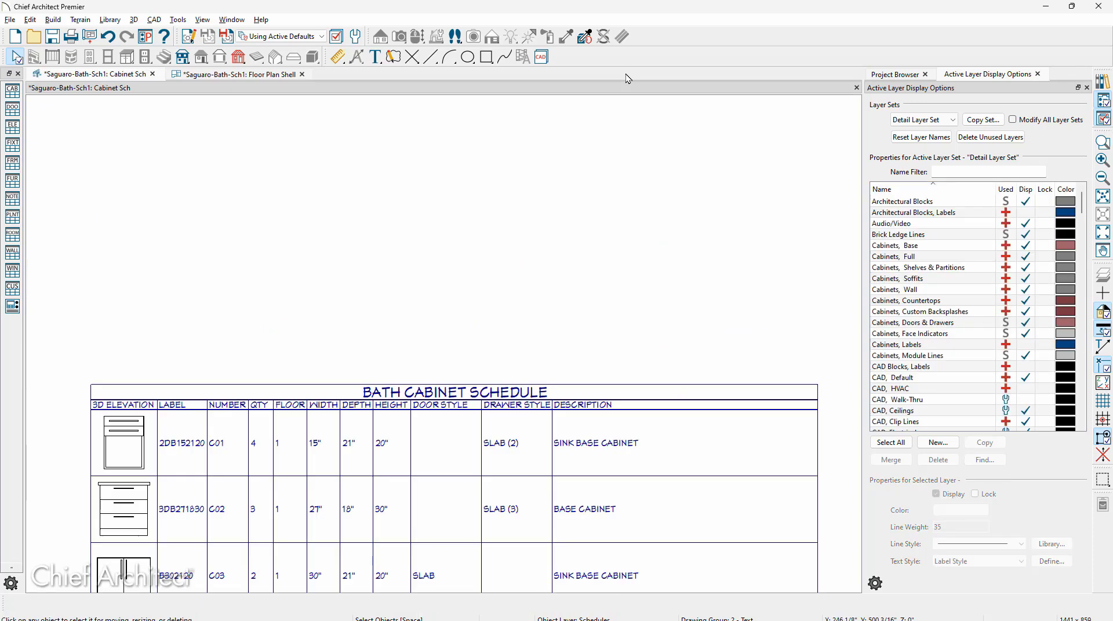
middle_click_drag(544, 341, 556, 89)
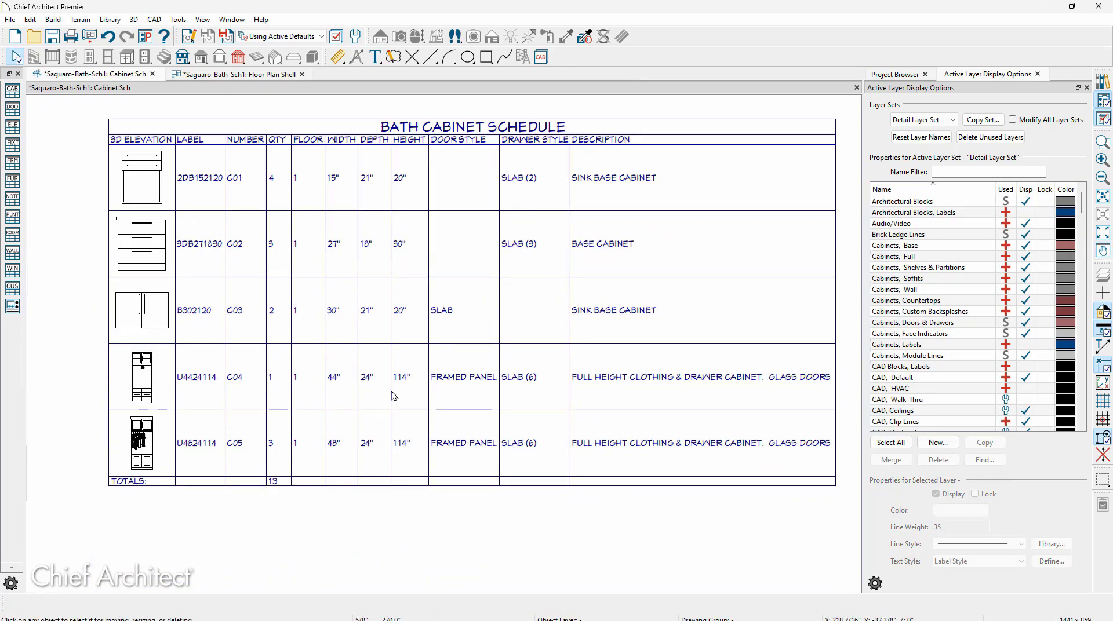
left_click(395, 396)
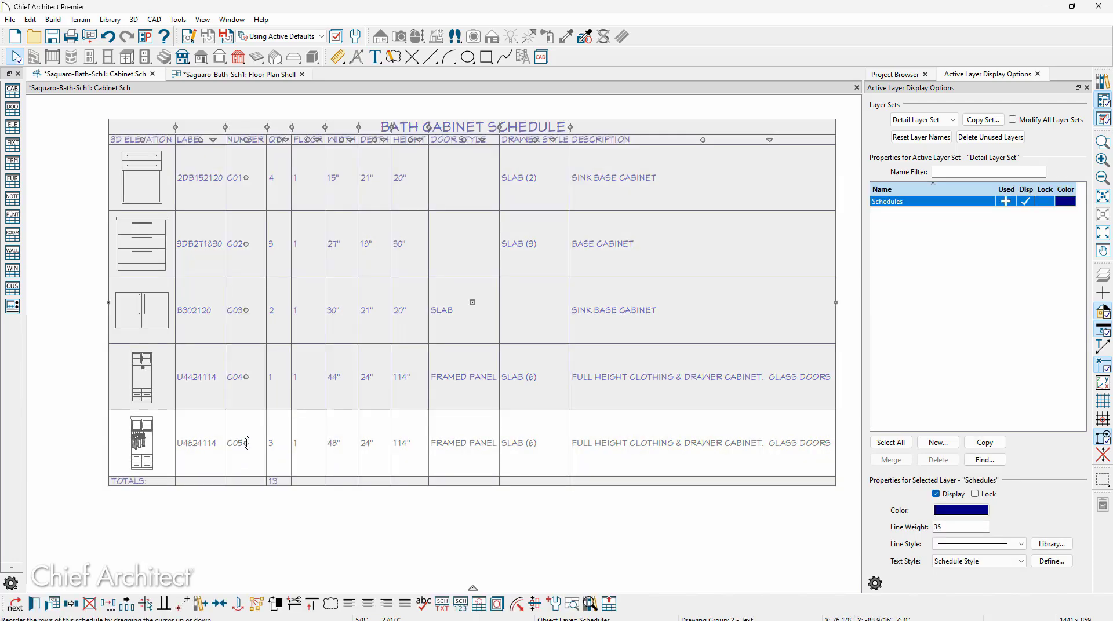
left_click_drag(247, 443, 248, 392)
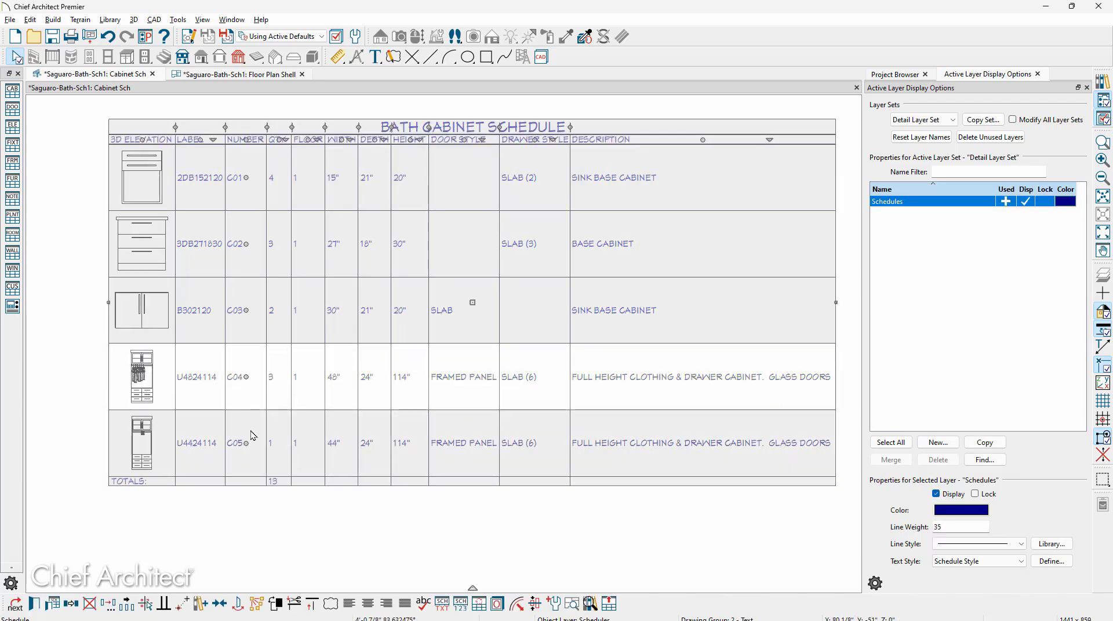
- Locate the schedule's C05 full height cabinet in the floor plan, then return to the Cabinet Sch detail
left_click_drag(252, 459, 233, 439)
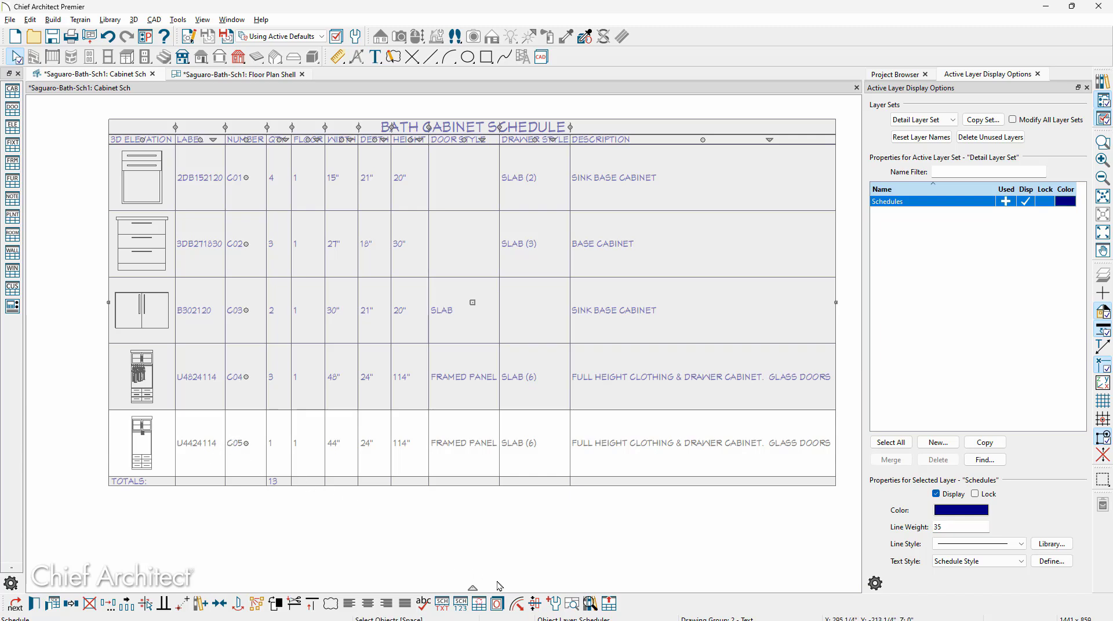
left_click(571, 607)
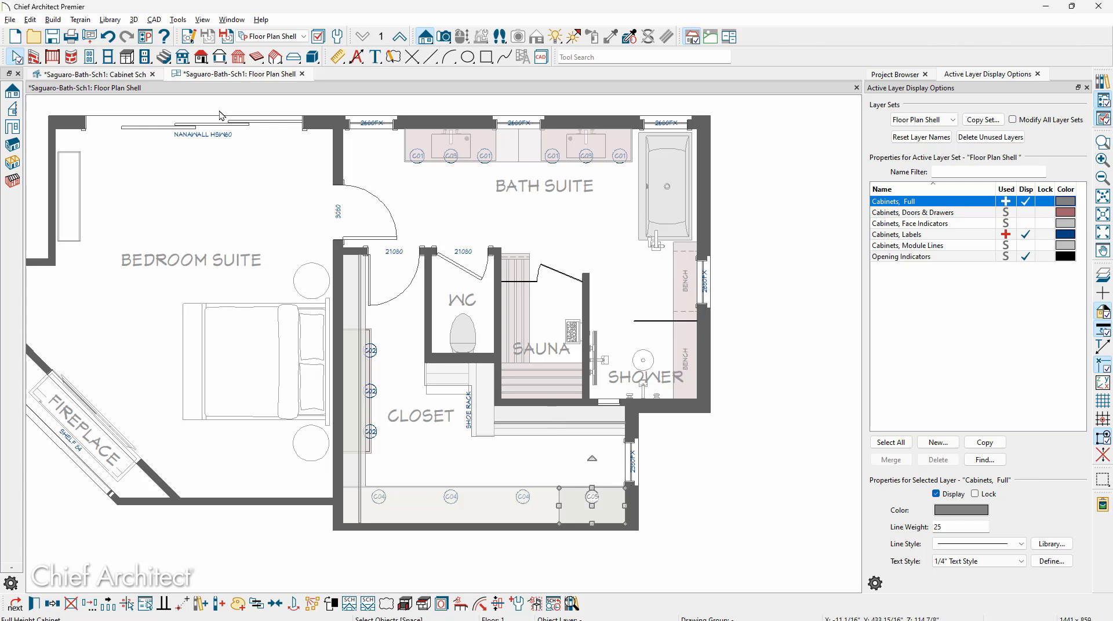
left_click(127, 76)
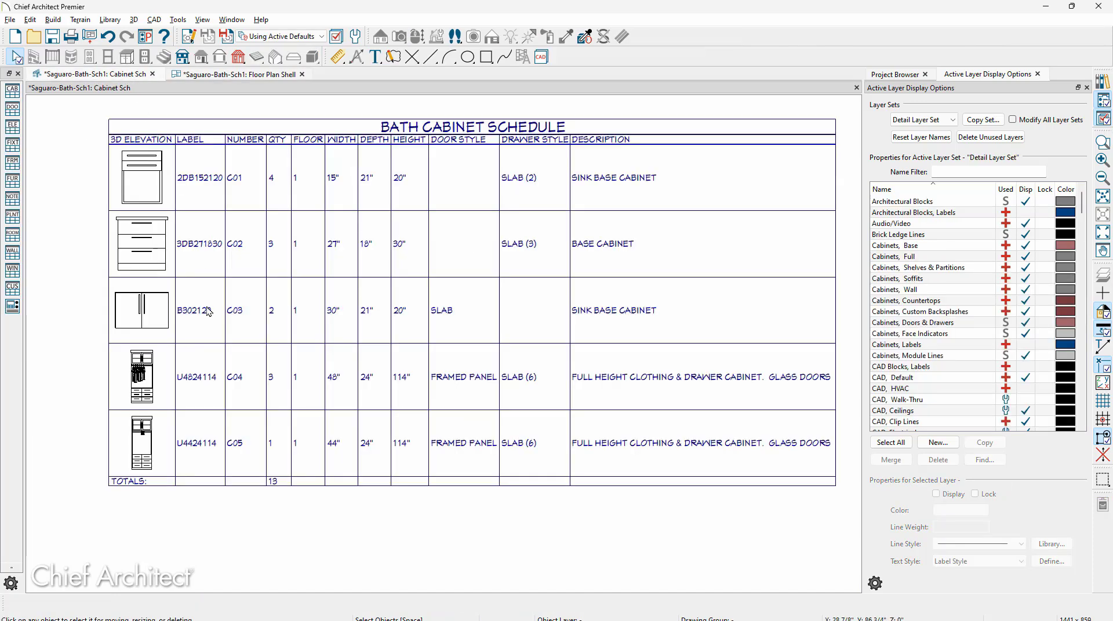
- Open the C05 cabinet's specification from its schedule row and toggle its Include in Schedule option off and back on
left_click(157, 444)
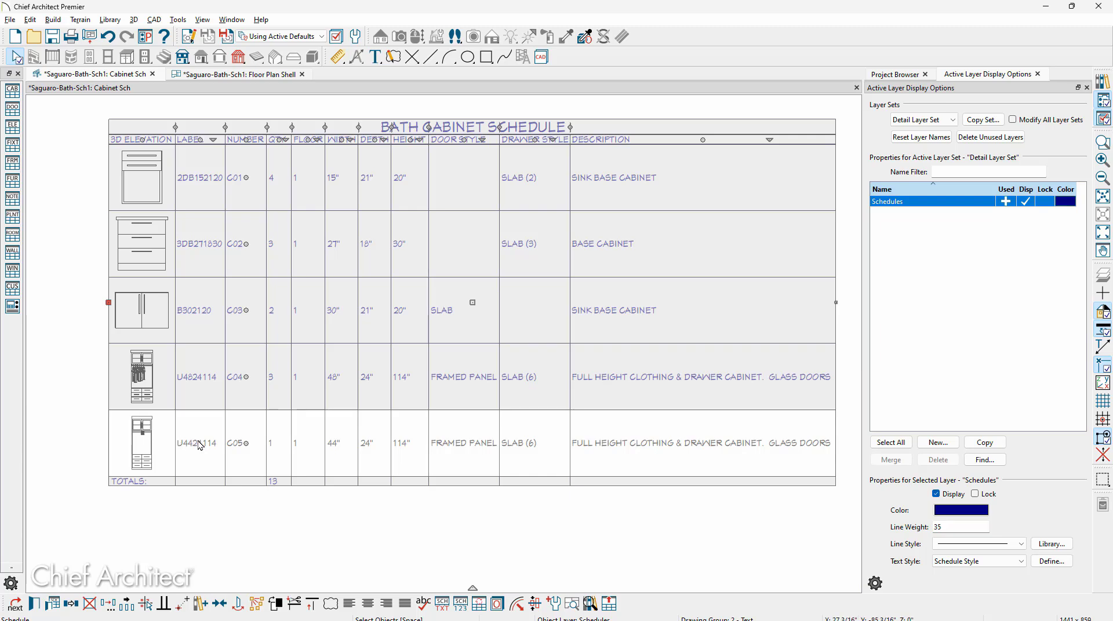
left_click(54, 605)
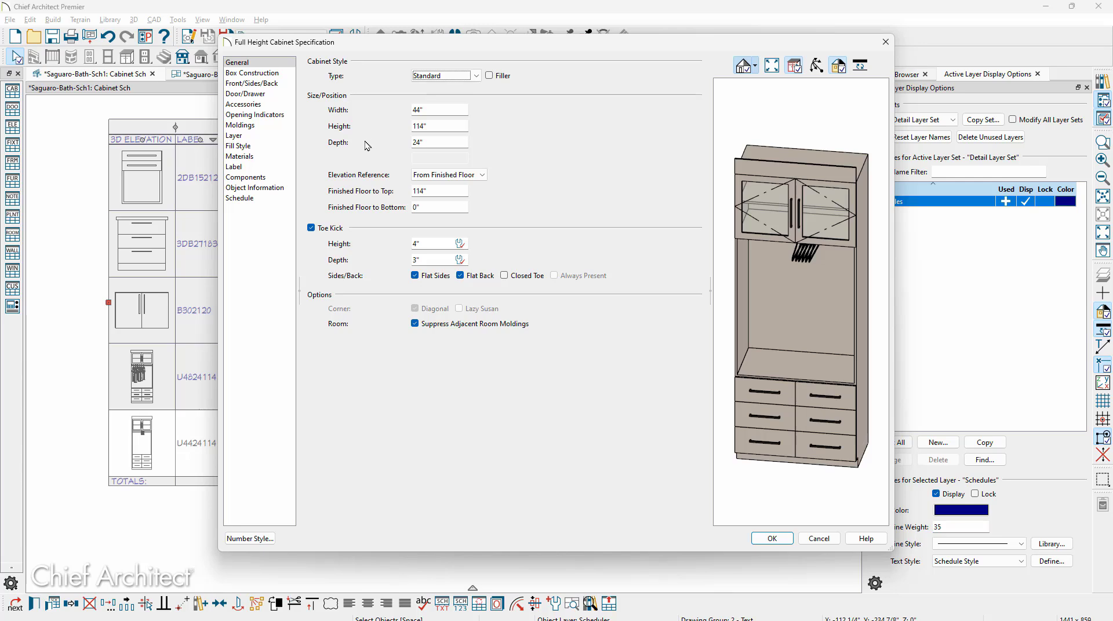
left_click(279, 200)
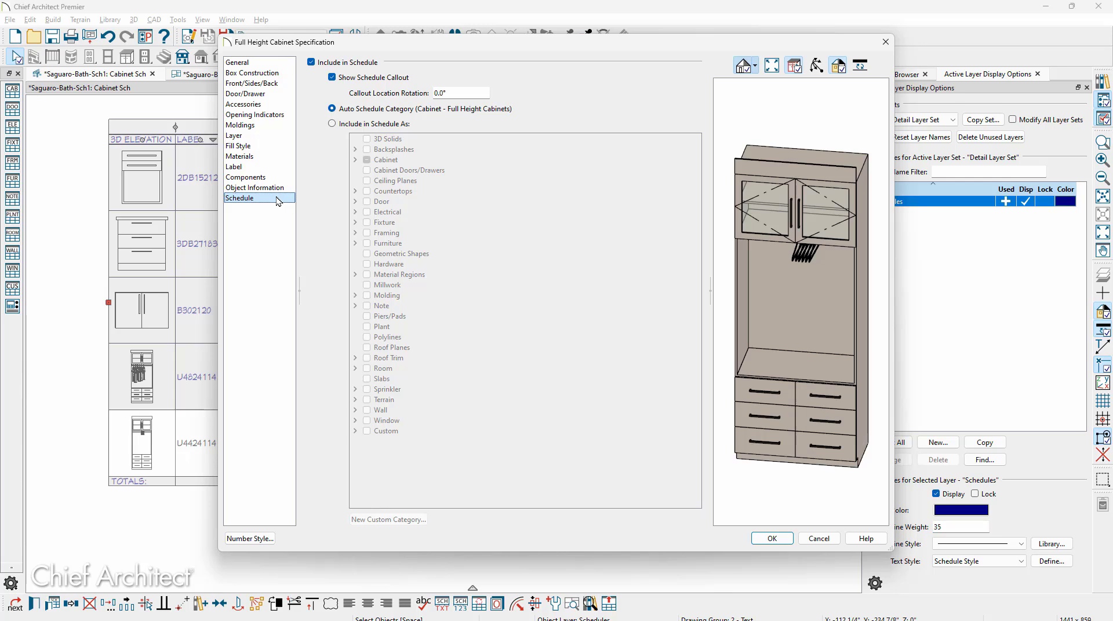
left_click(311, 62)
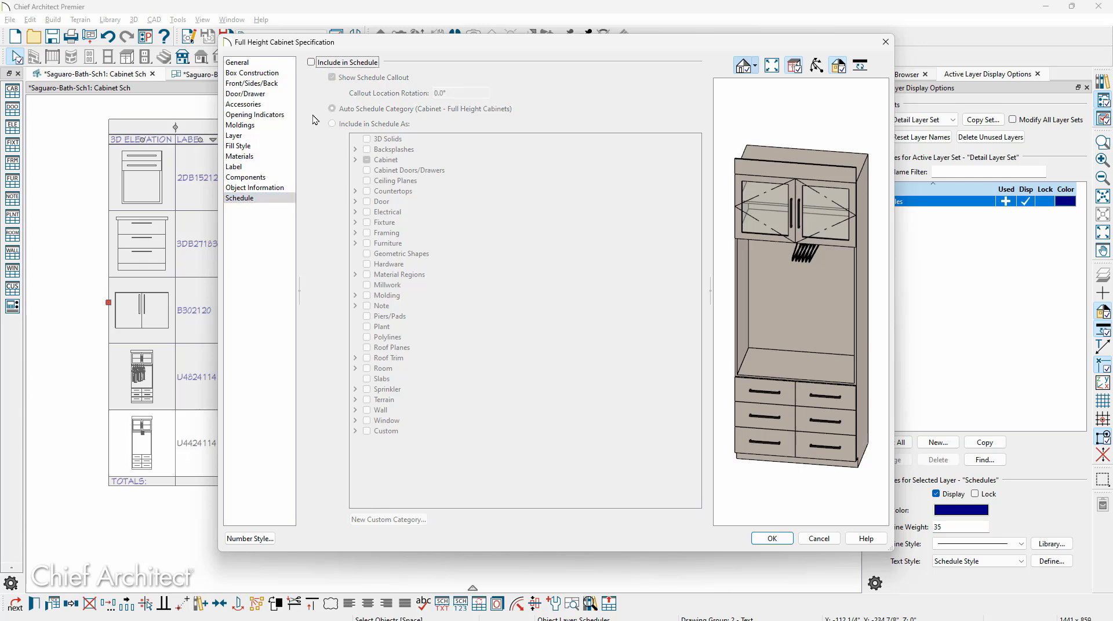
left_click(311, 62)
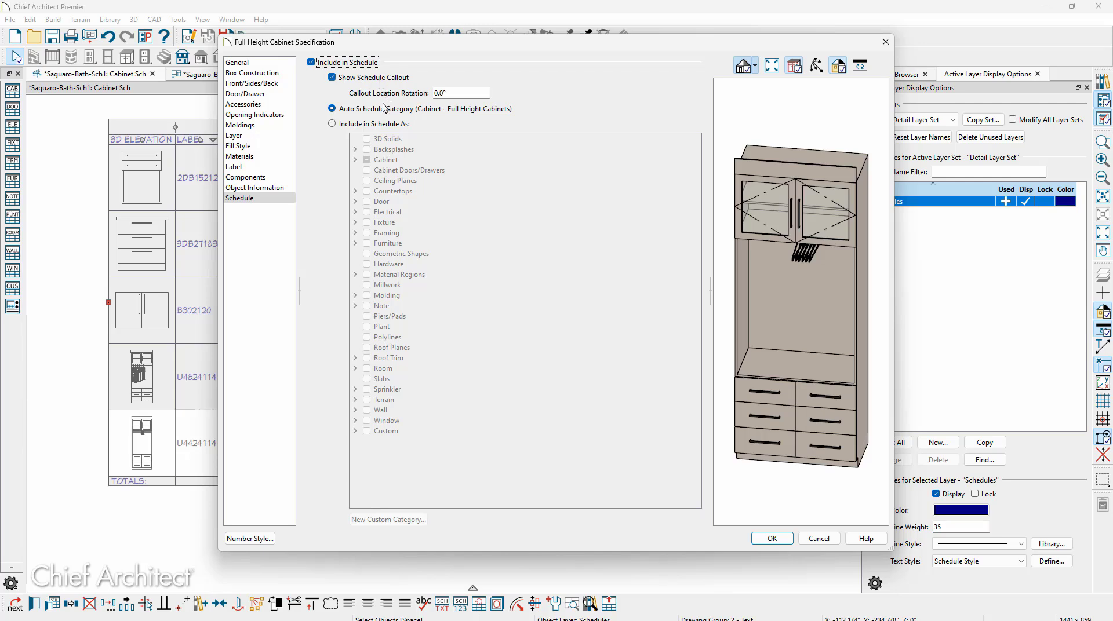
- Include the cabinet in schedules under chosen categories, adding Furniture Indoor, and show the Cabinet subcategories
left_click(333, 125)
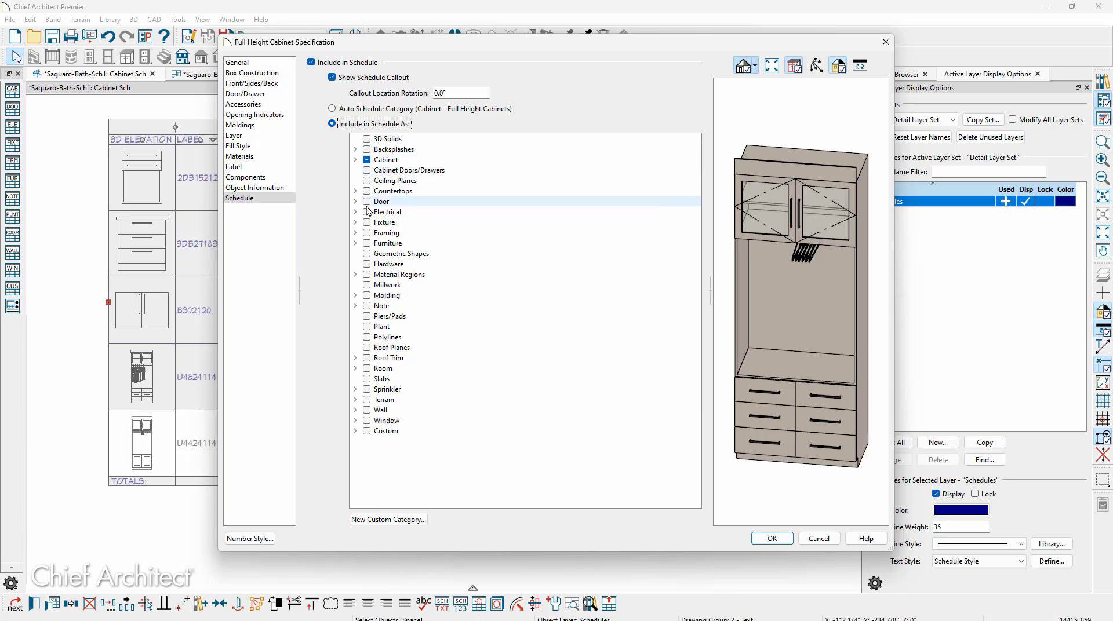
left_click(356, 244)
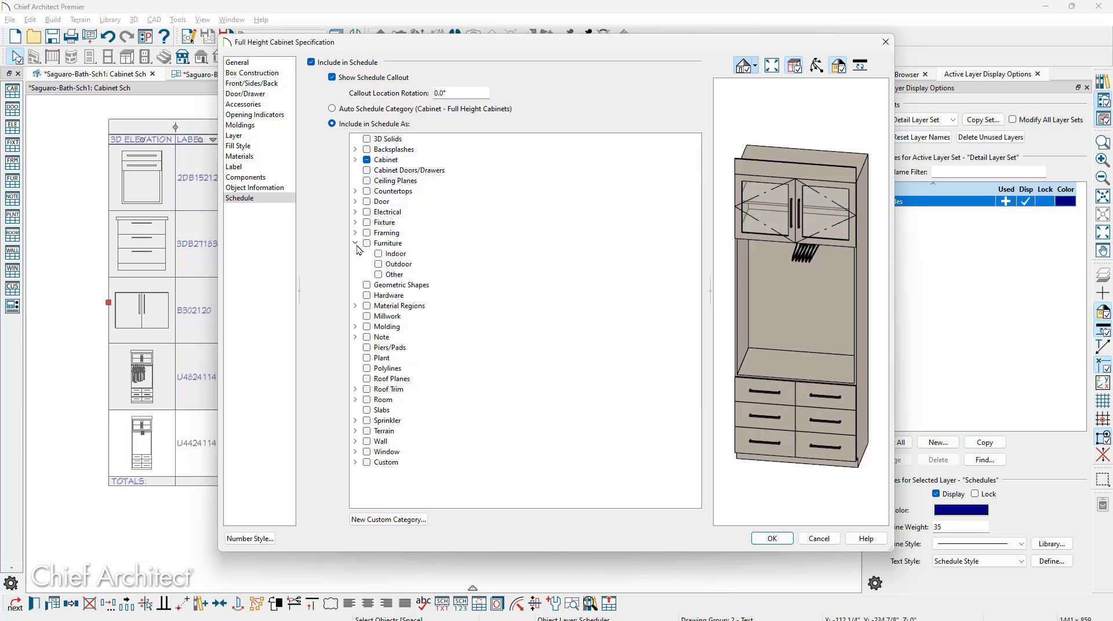
left_click(378, 254)
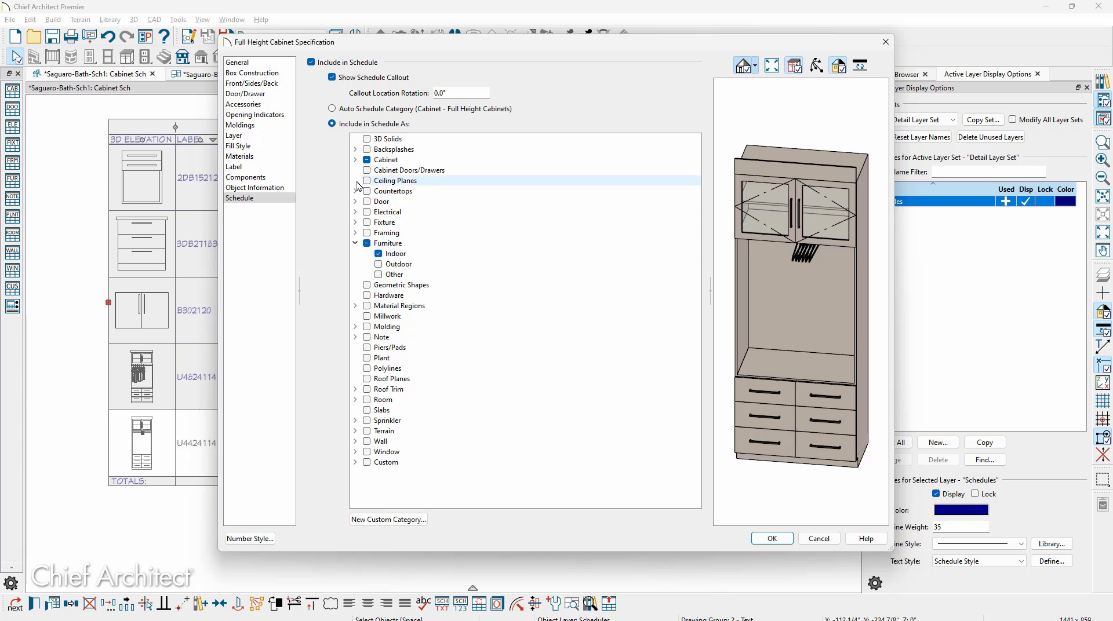
left_click(355, 160)
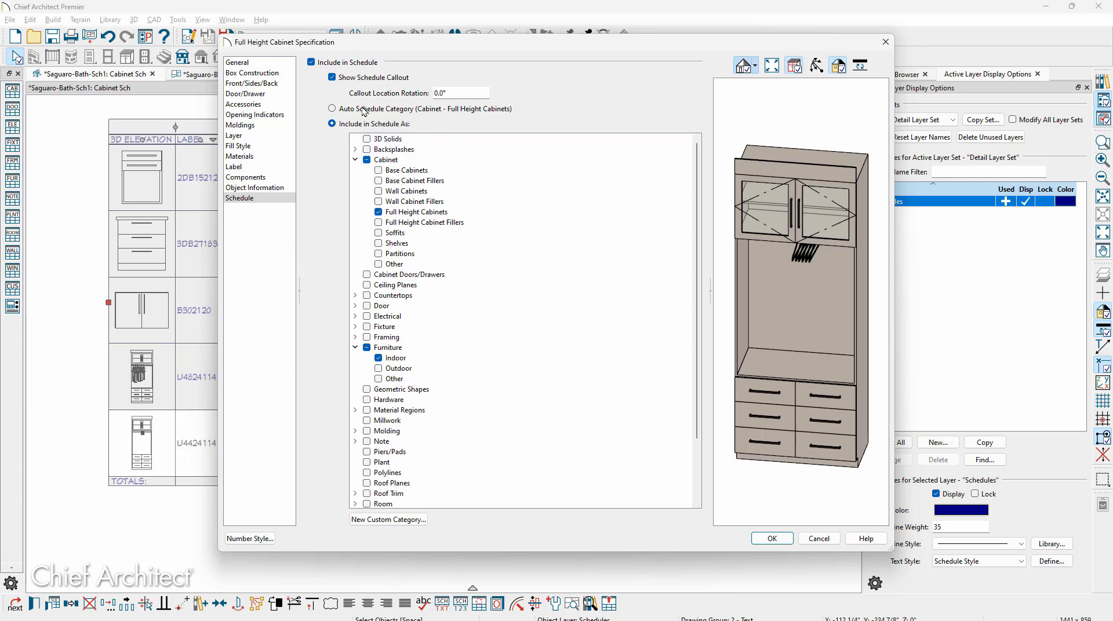
- Enter XYZ as the manufacturer in the cabinet's object information and apply the specification changes
left_click(277, 188)
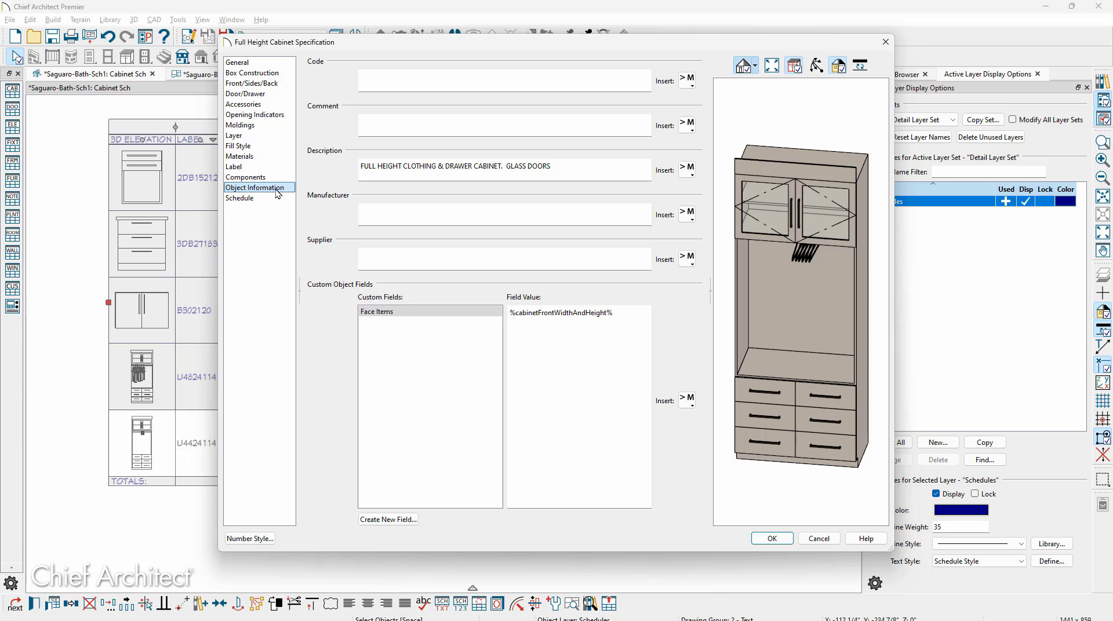
left_click(413, 80)
left_click(417, 117)
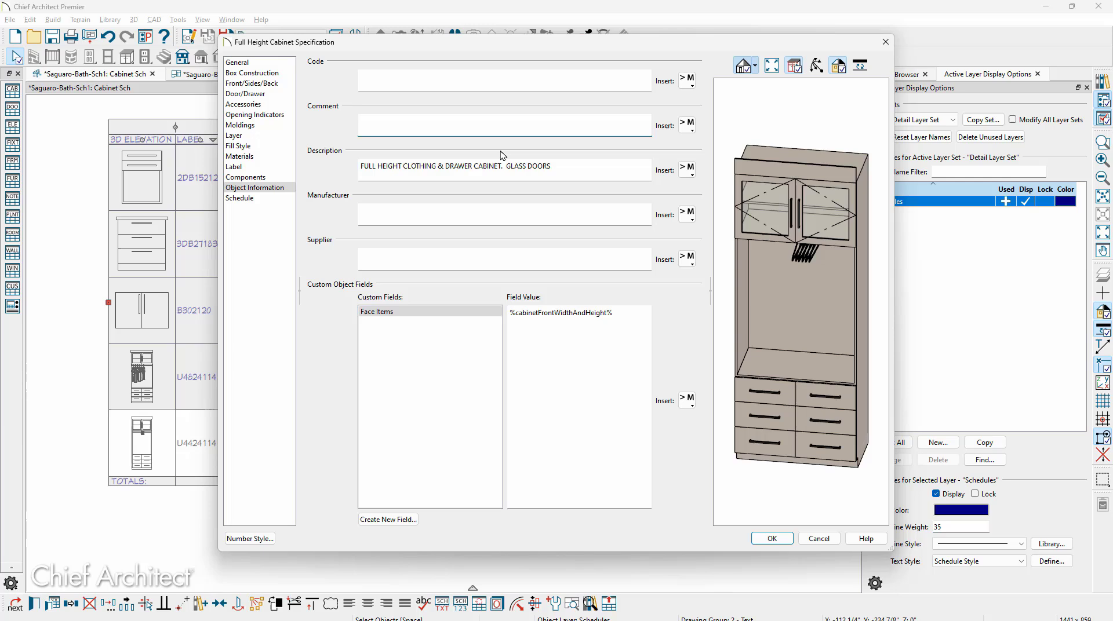
left_click(562, 166)
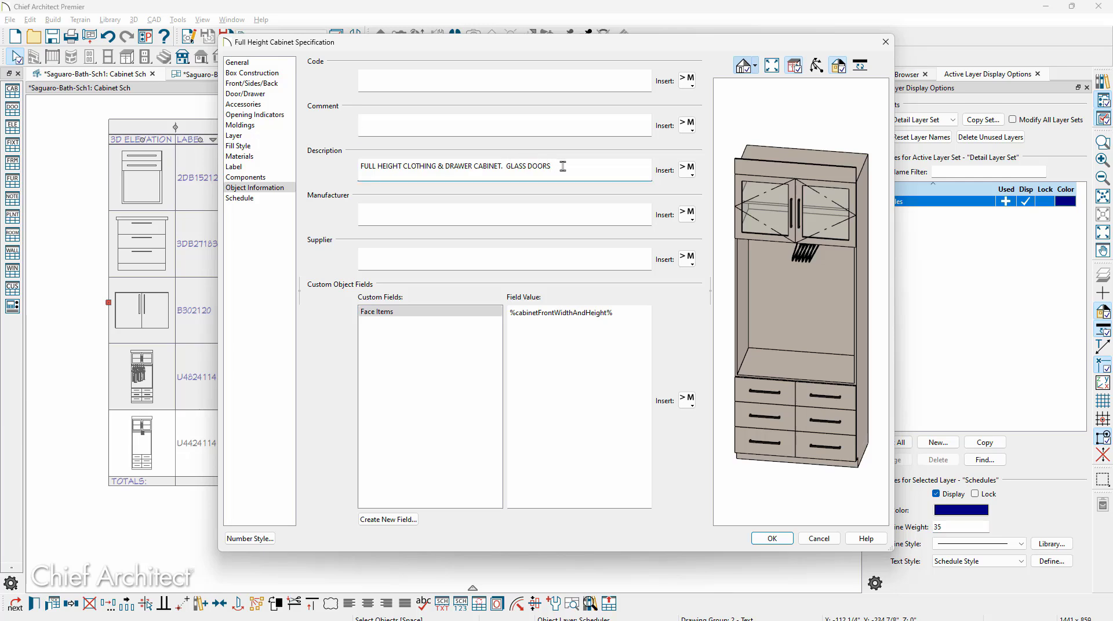
left_click(535, 208)
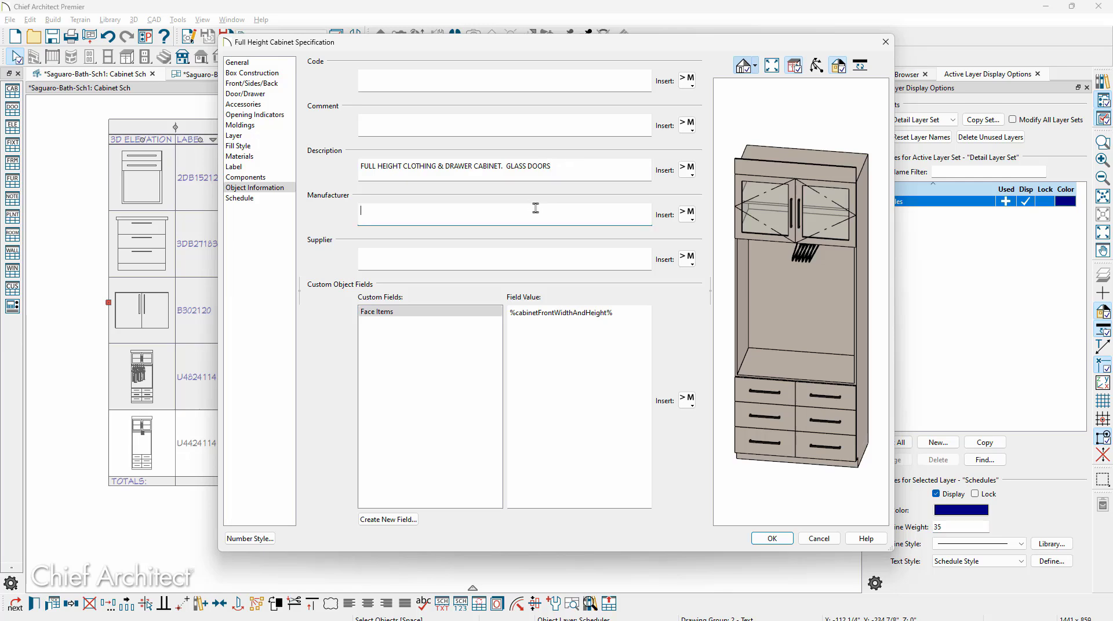
type("XYZ")
left_click(518, 254)
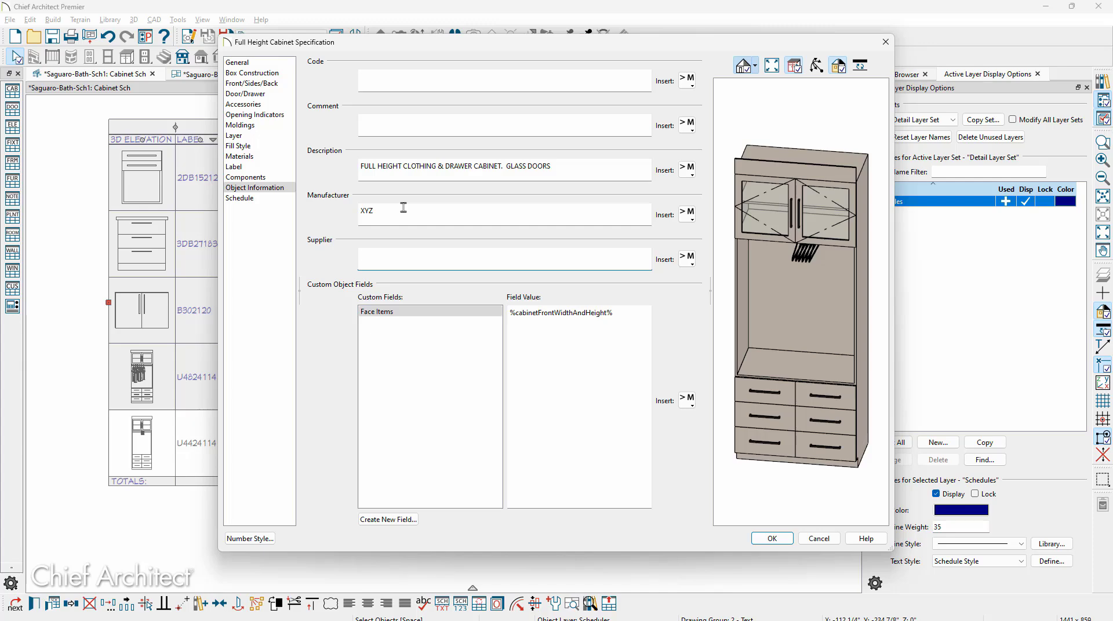
left_click(767, 541)
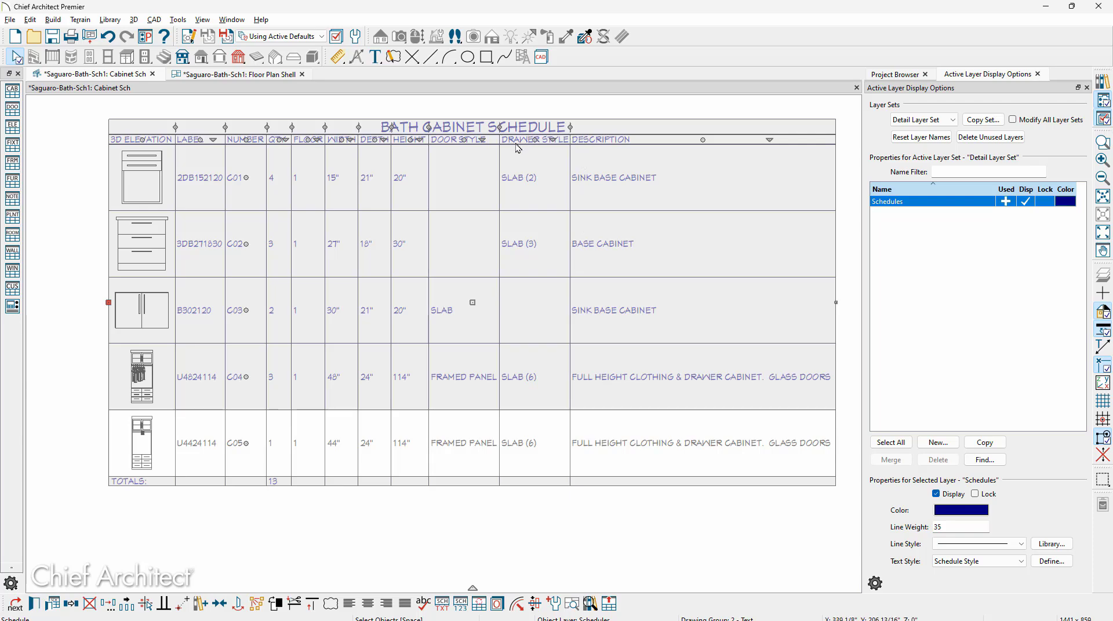
- Add a Manufacturer column directly after Drawer Style in the Bath Cabinet Schedule and apply the change
double_click(512, 208)
left_click(555, 187)
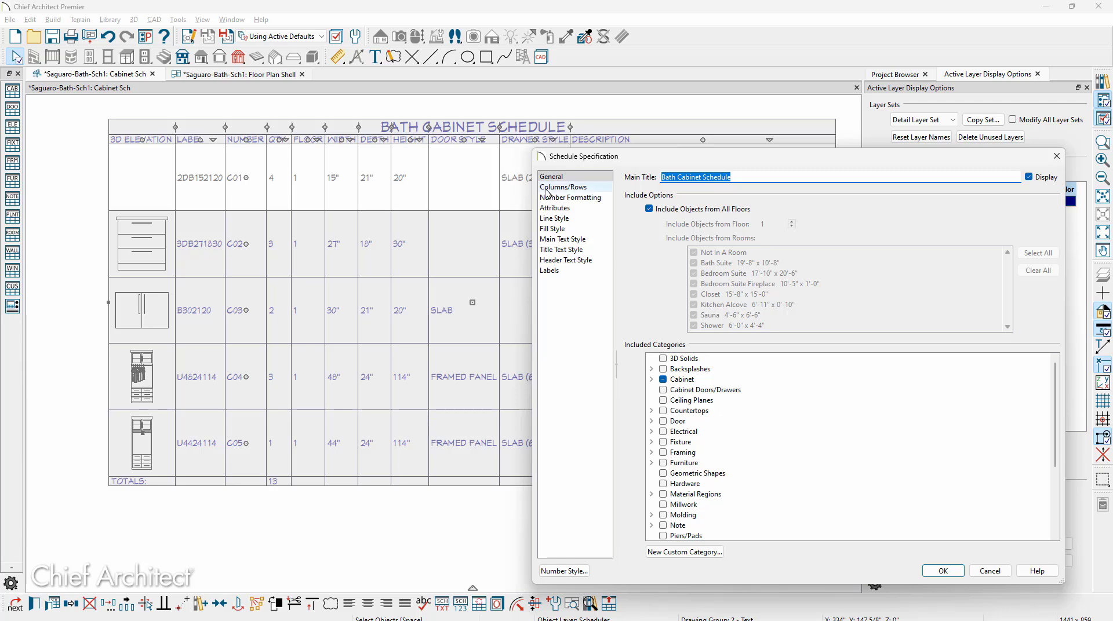
left_click(699, 275)
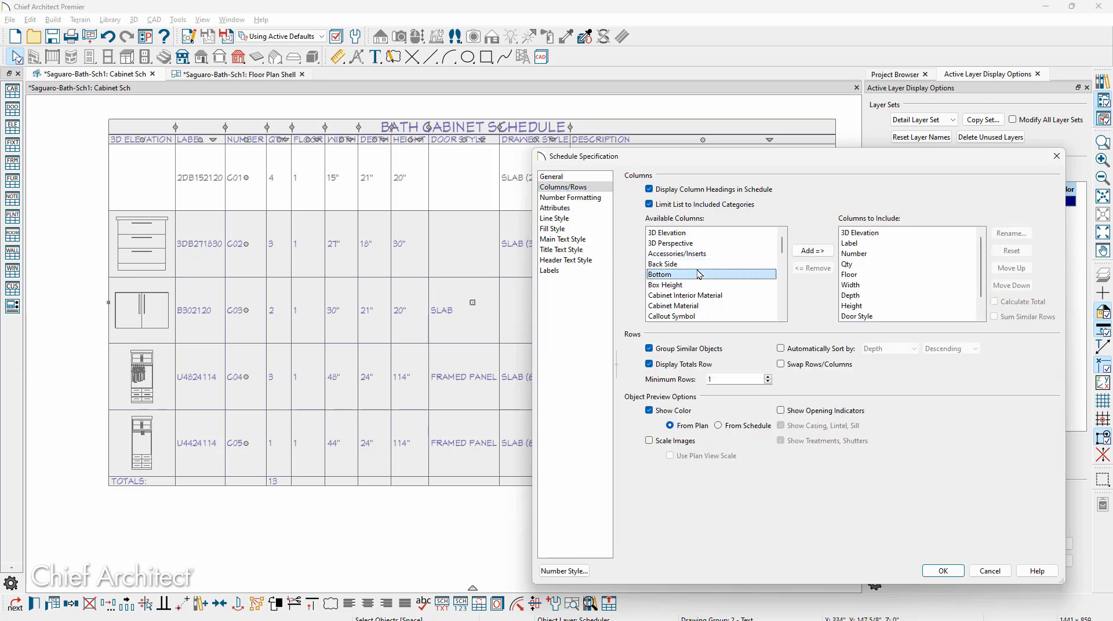
key("m")
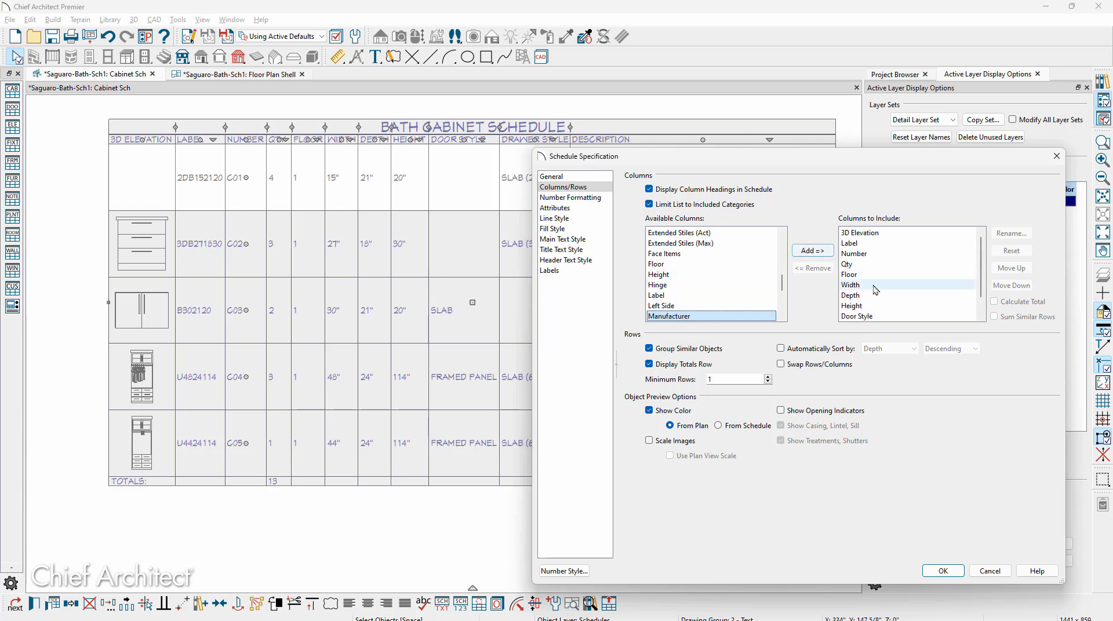
scroll(874, 289, "down", 1)
left_click(875, 305)
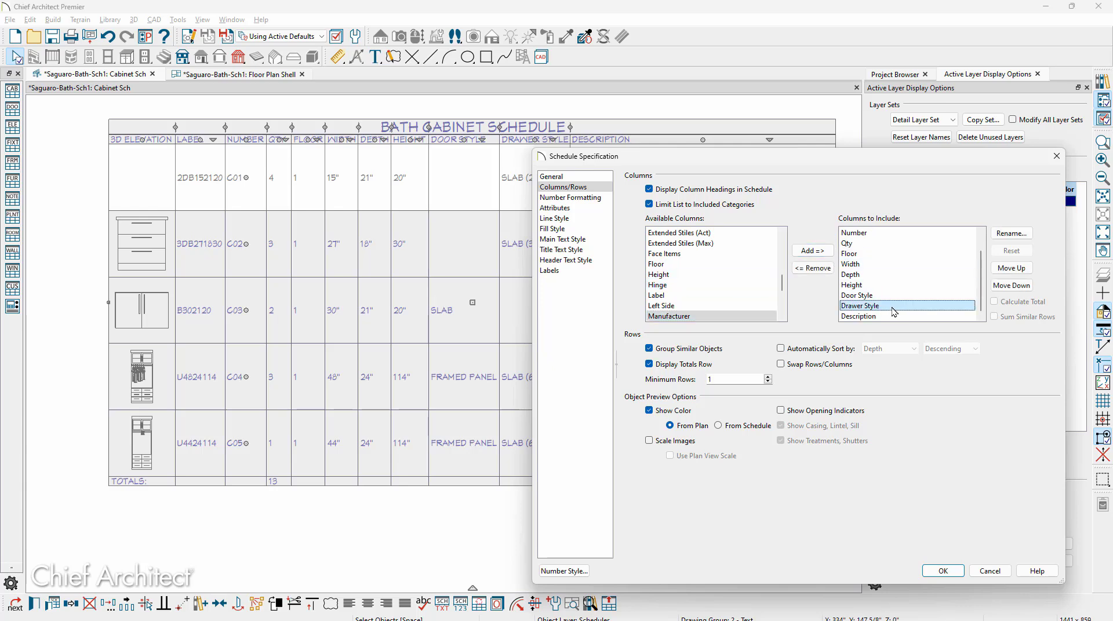
left_click(812, 250)
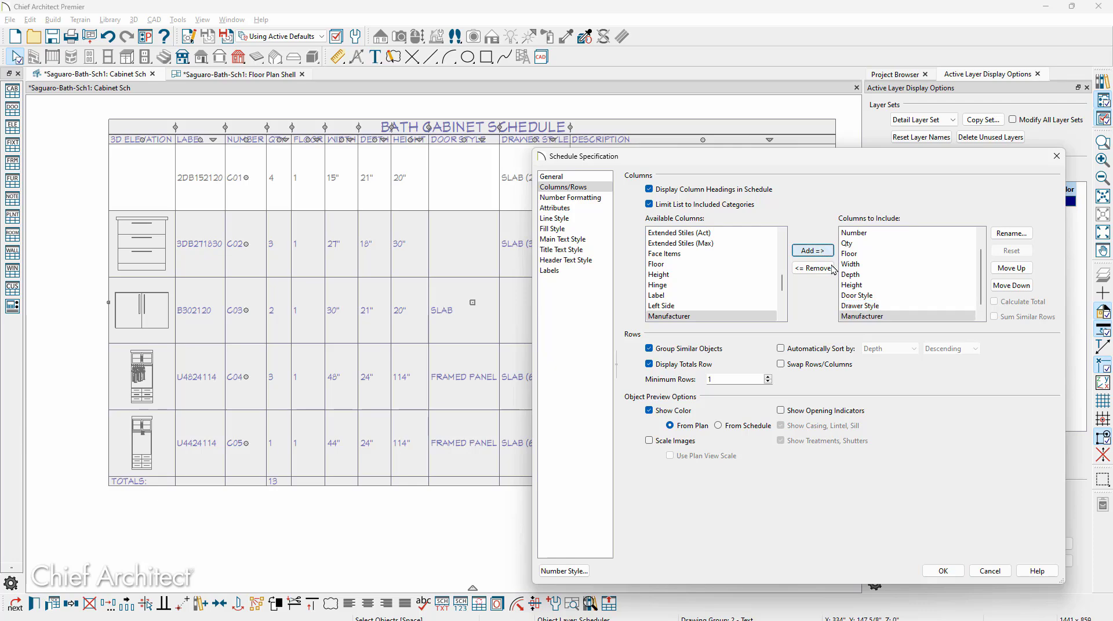
left_click(943, 571)
key("Escape")
middle_click_drag(547, 436, 453, 447)
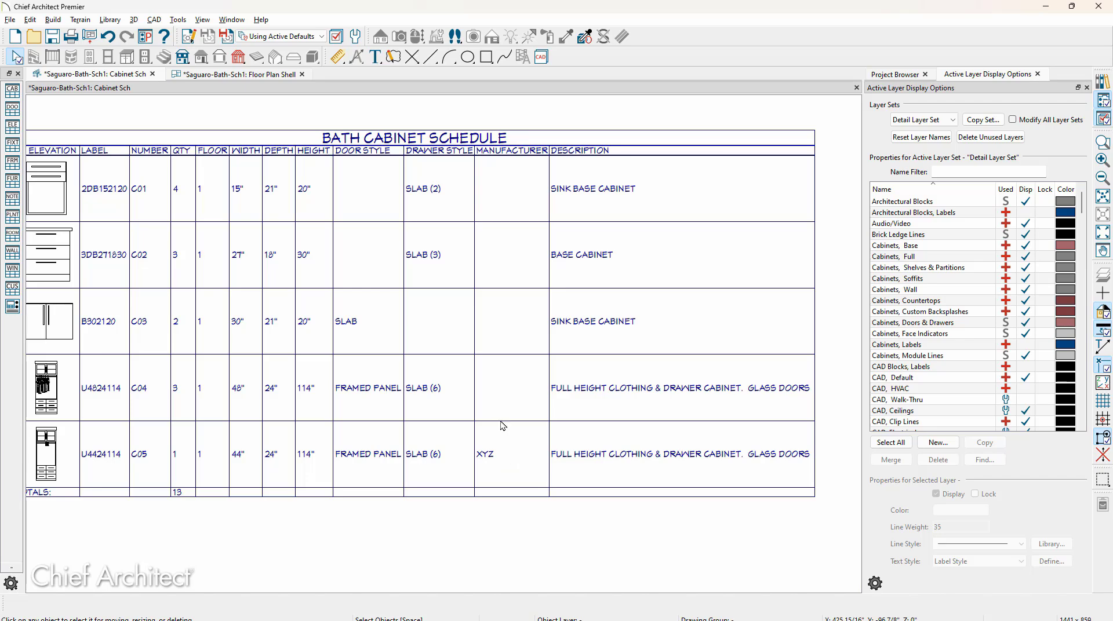
- Narrow the schedule's Manufacturer column by moving its border with the Description column
left_click(507, 251)
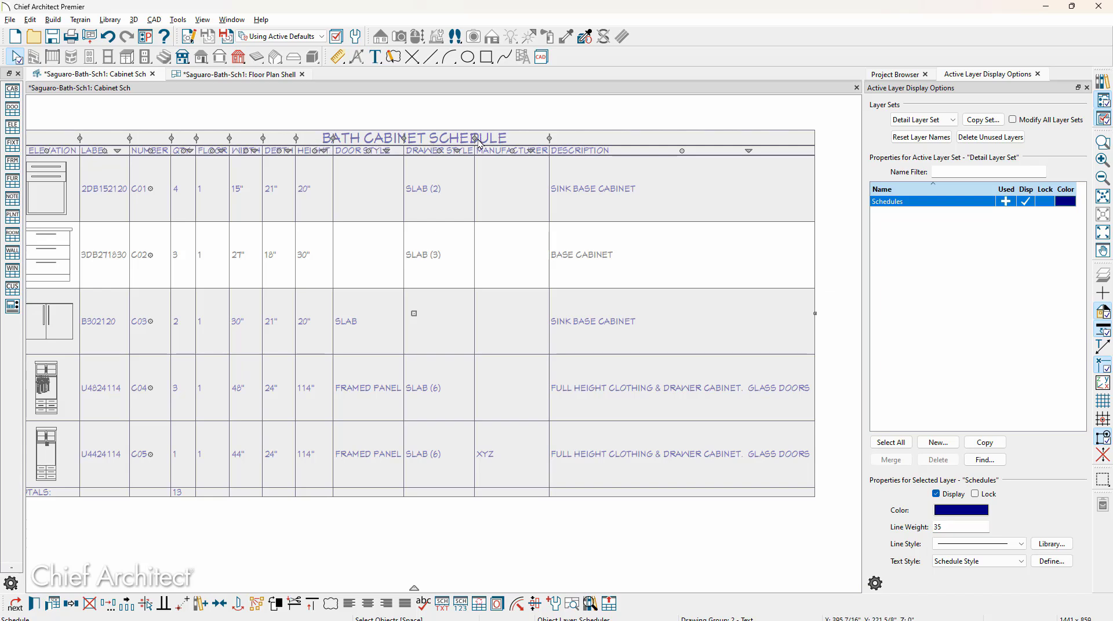
left_click_drag(549, 138, 529, 137)
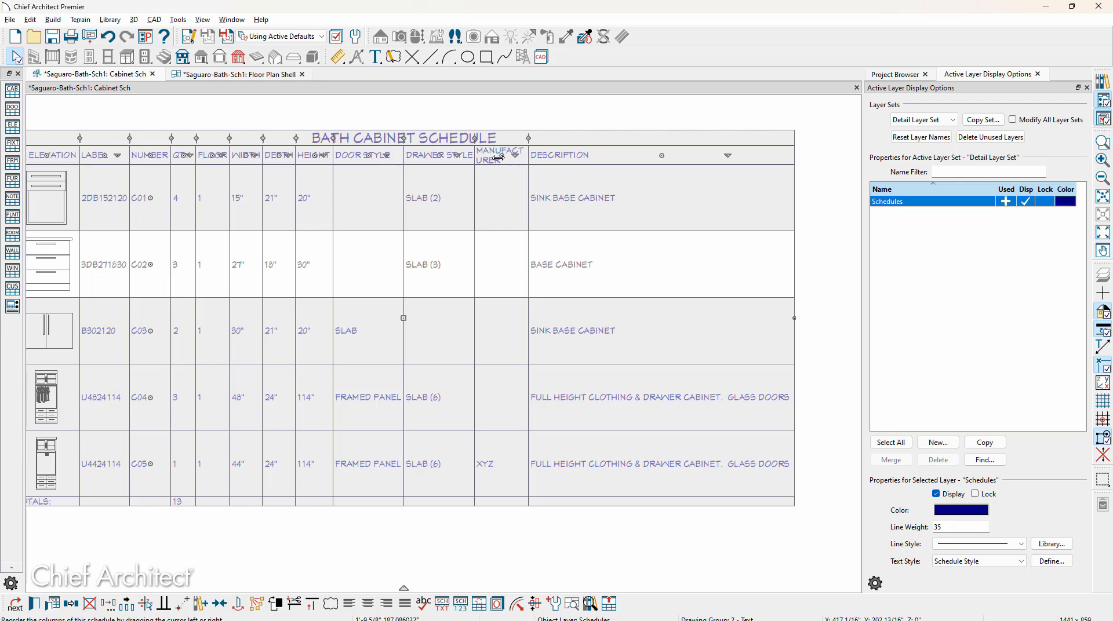
left_click_drag(528, 138, 520, 138)
- Rename the Bath Cabinet Schedule's Manufacturer column to Mfg and apply the change
double_click(504, 207)
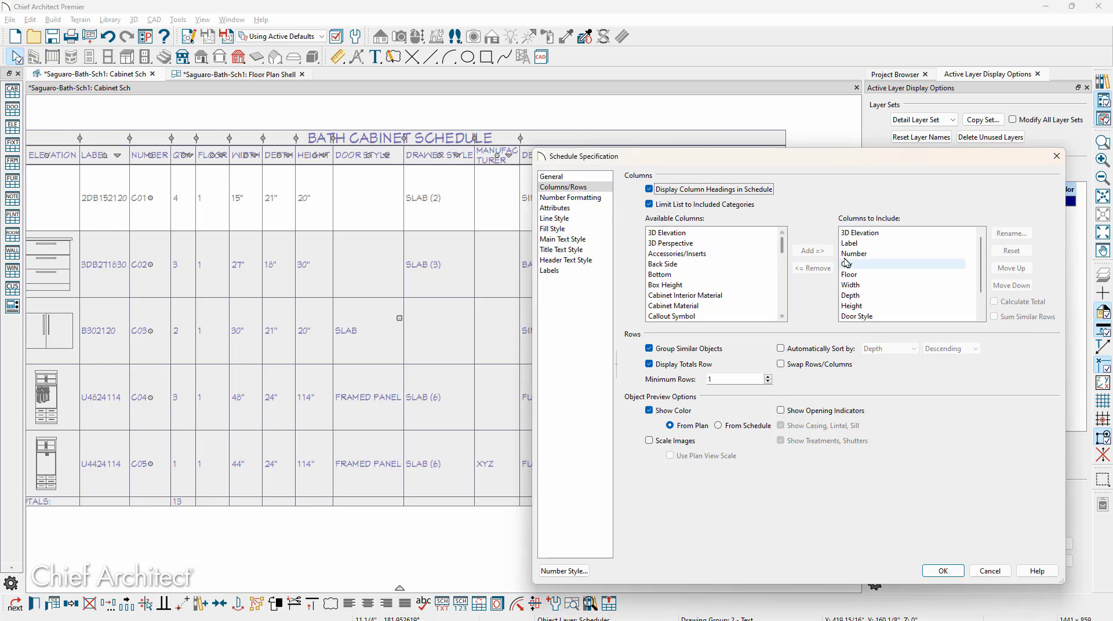
scroll(872, 270, "down", 1)
left_click(880, 307)
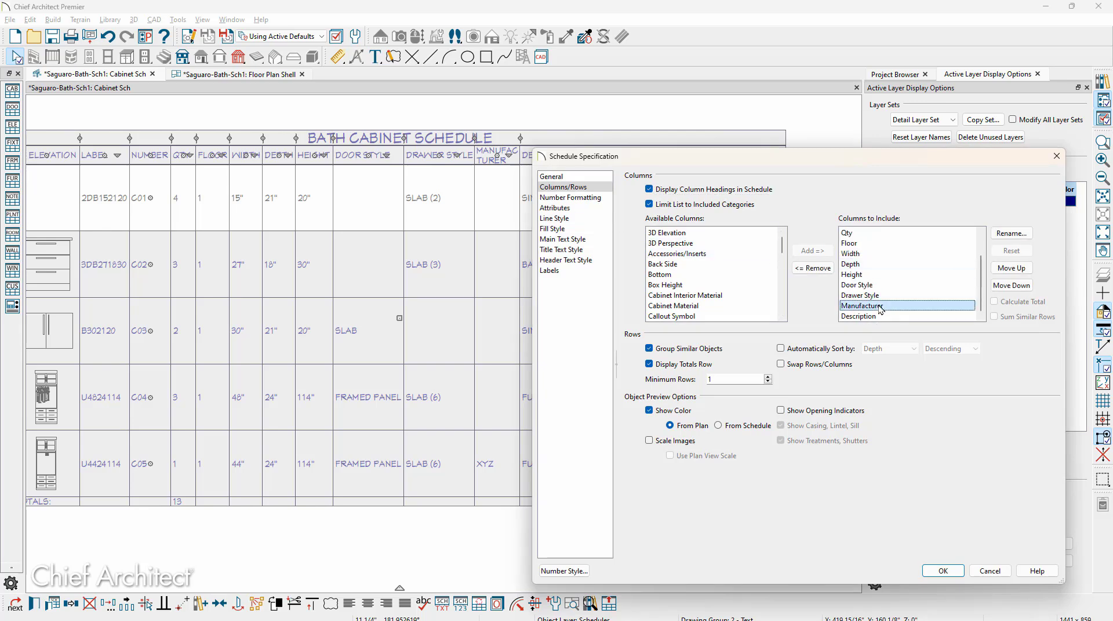
left_click(1022, 234)
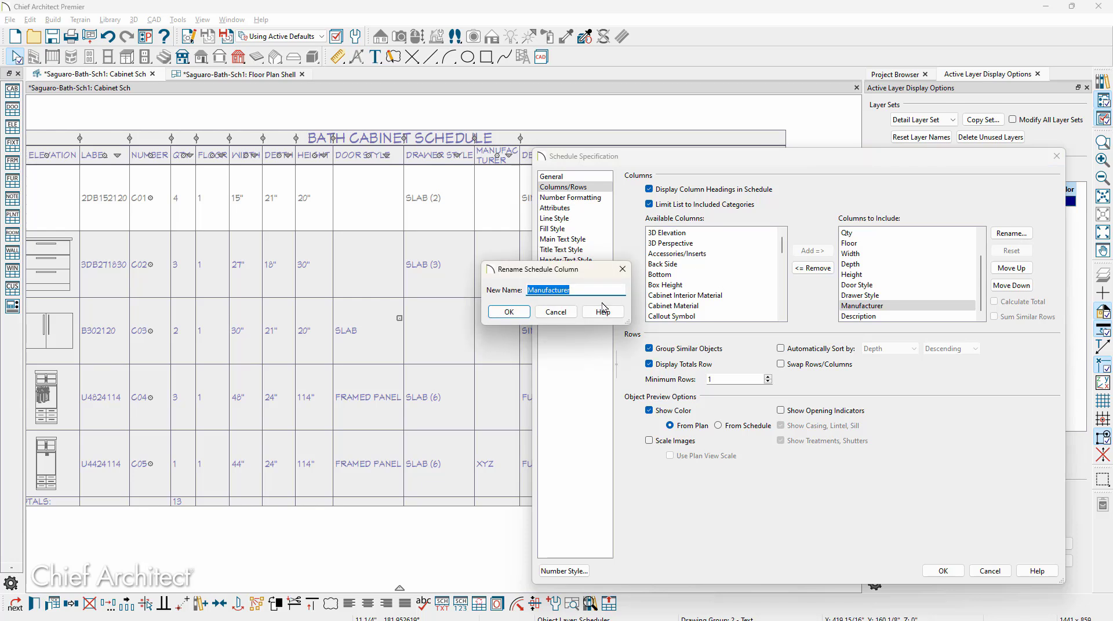
type("m")
key("BackSpace")
type("MF")
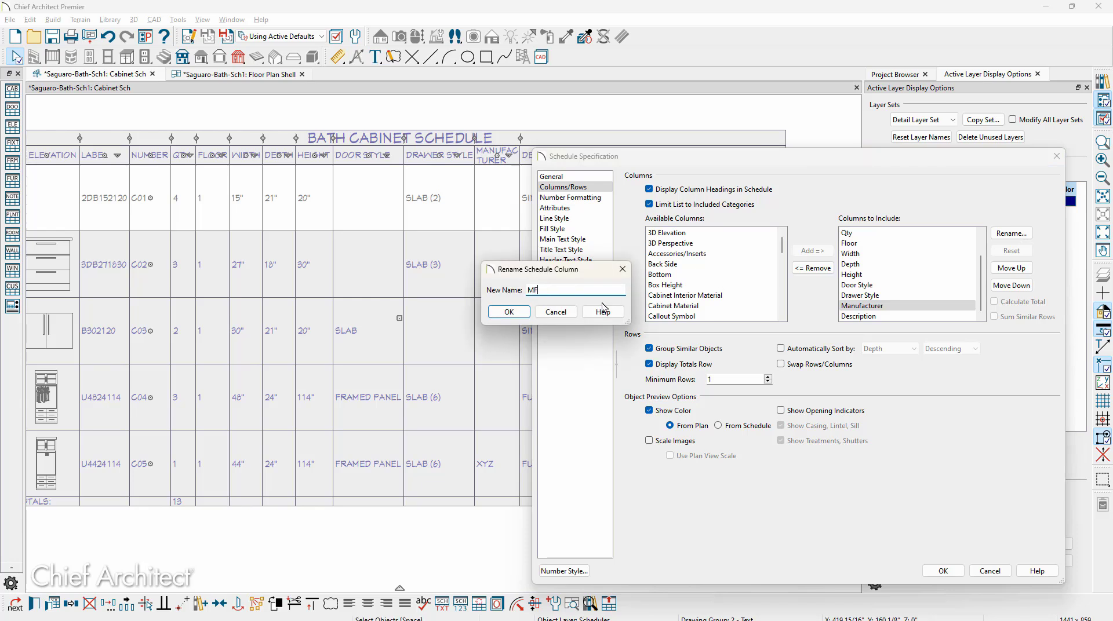
key("BackSpace")
type("fg")
left_click(509, 313)
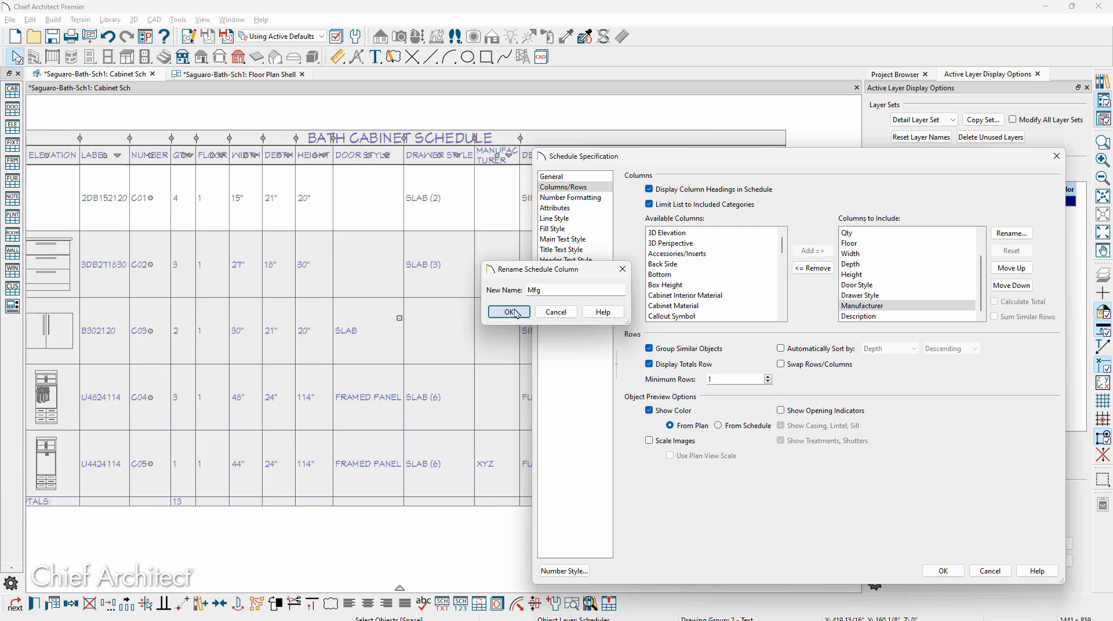
left_click(947, 571)
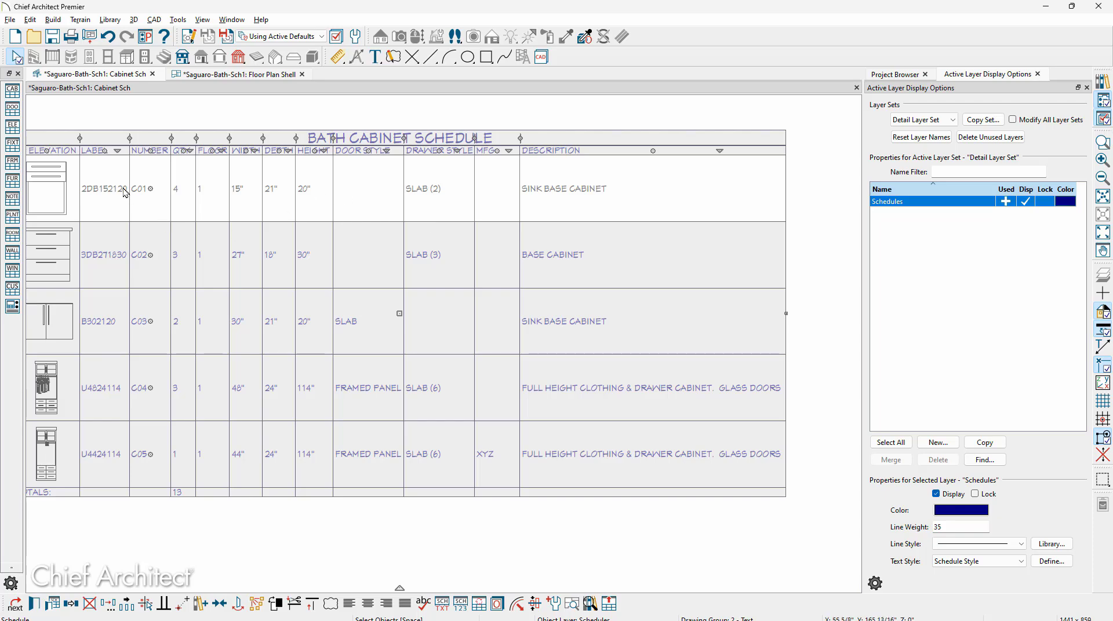
- Widen the schedule's 3D Elevation column slightly by moving its border with the Label column, and deselect the schedule
middle_click_drag(124, 191, 238, 201)
scroll(238, 201, "up", 2)
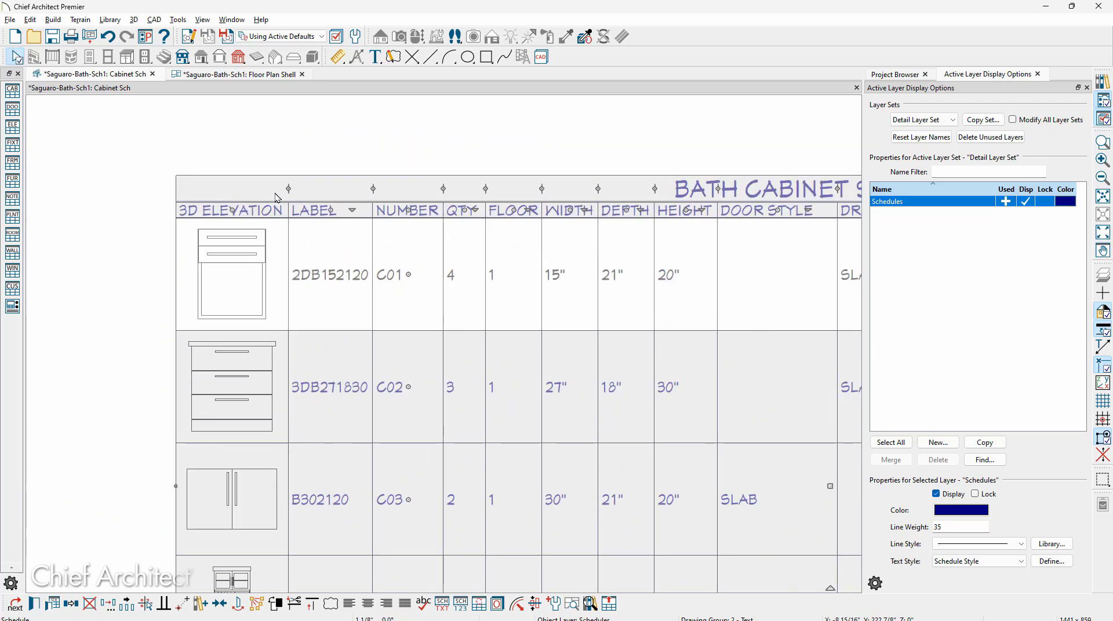
mouse_move(286, 189)
left_mouse_down()
mouse_move(413, 191)
mouse_move(274, 176)
mouse_move(295, 192)
left_mouse_up()
left_click(110, 196)
left_click(282, 193)
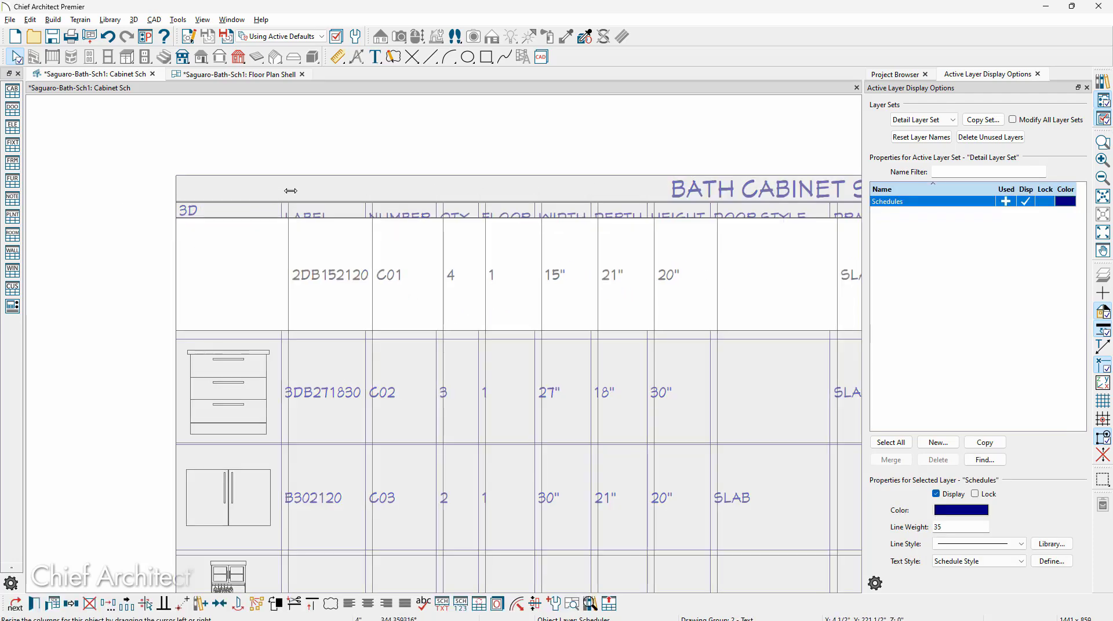
left_click(110, 203)
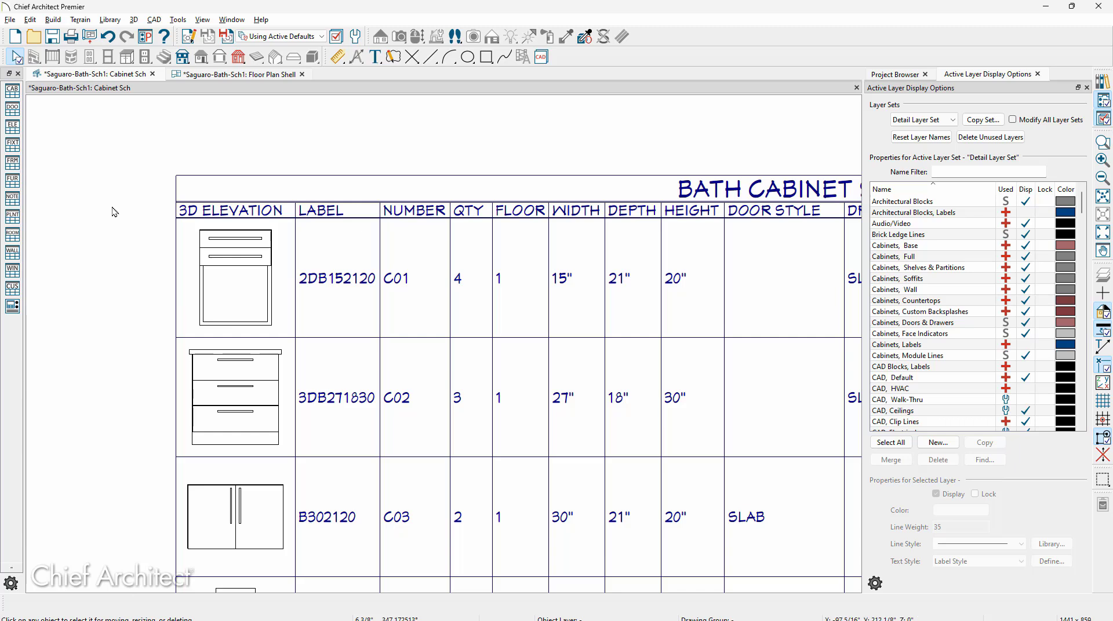
- Try the Scale Images preview option for the 3D Elevation column in the Bath Cabinet Schedule
double_click(202, 278)
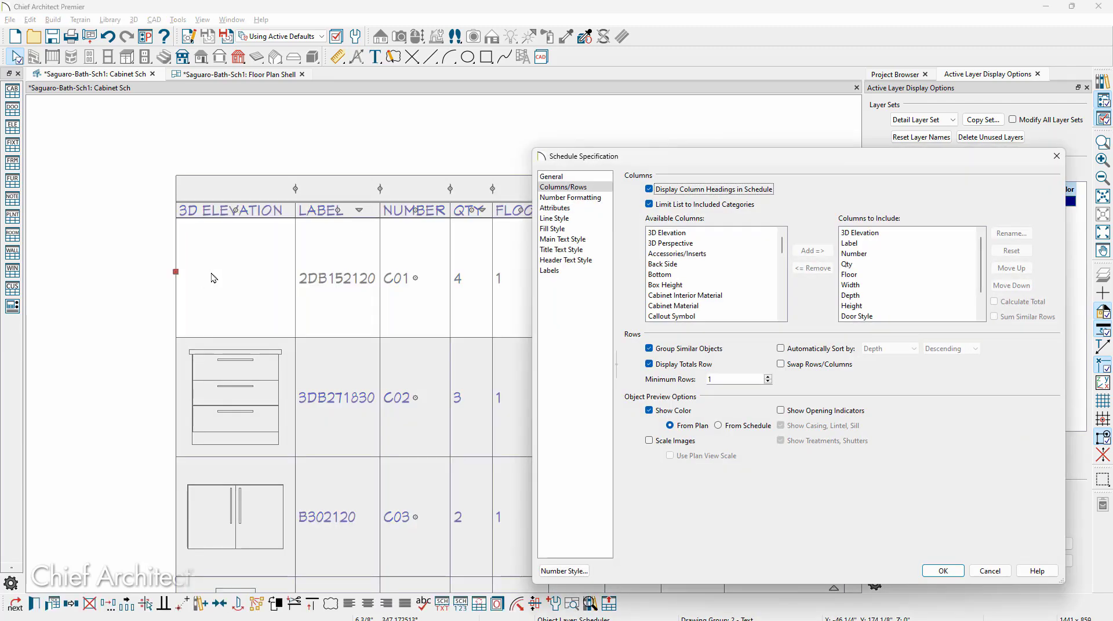
left_click(887, 234)
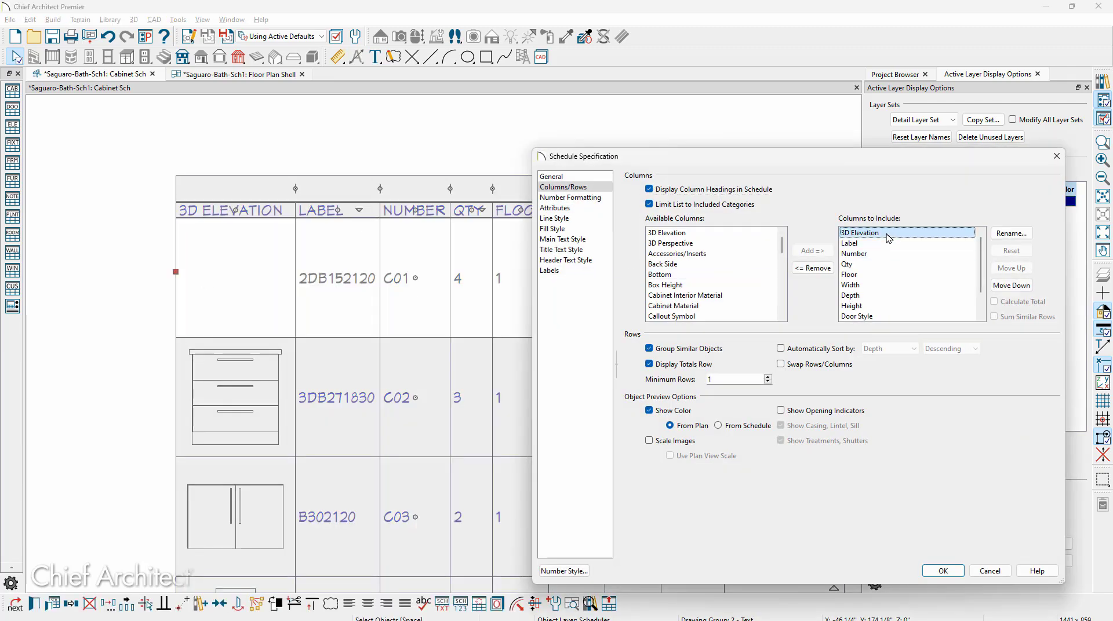
left_click(677, 444)
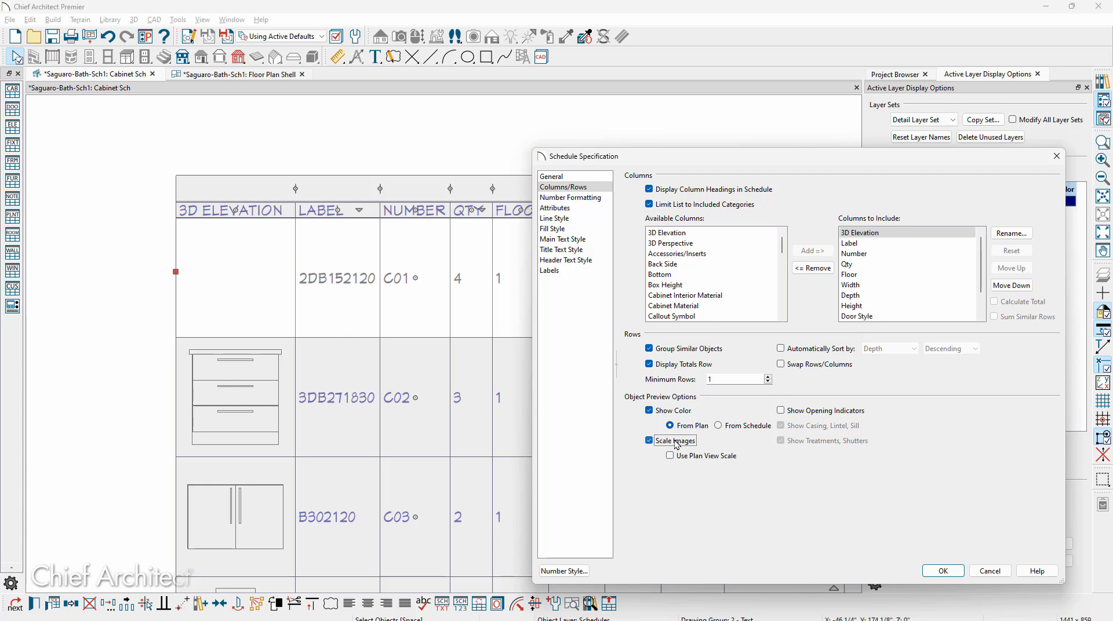
left_click(676, 443)
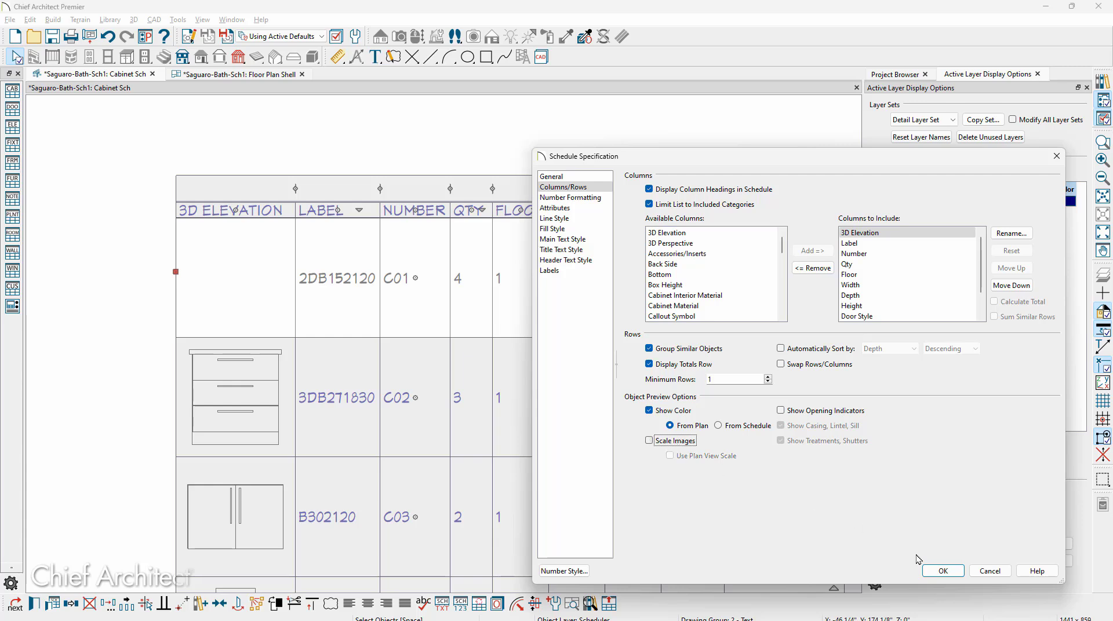
left_click(989, 572)
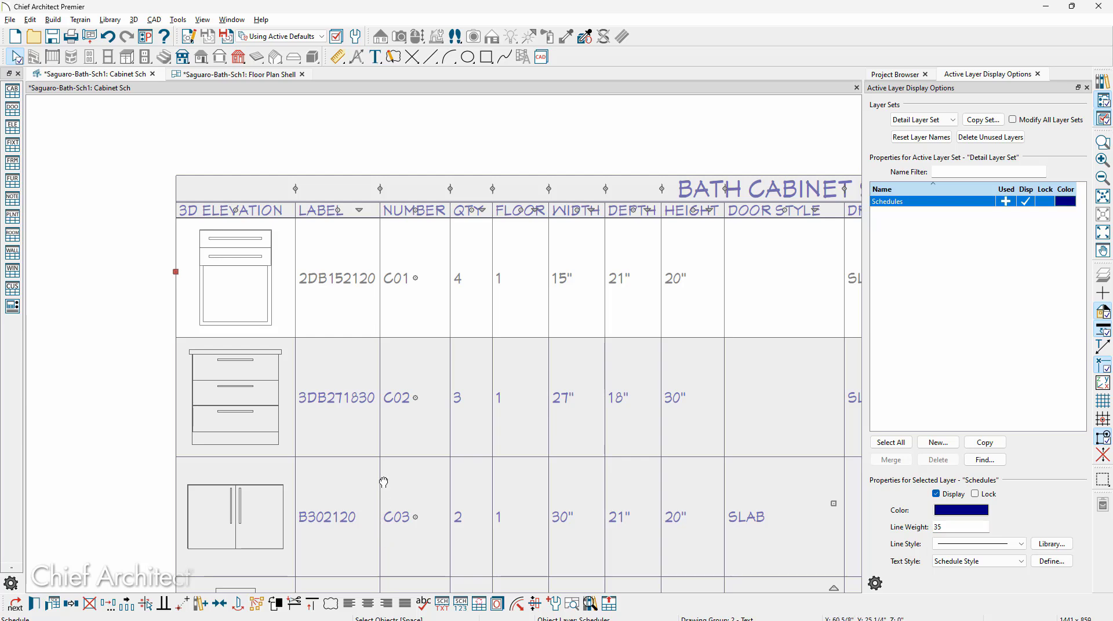
- Add the Bath Cabinet Schedule to the library's User Catalog and review the saved schedule's column and row settings
scroll(381, 482, "down", 3)
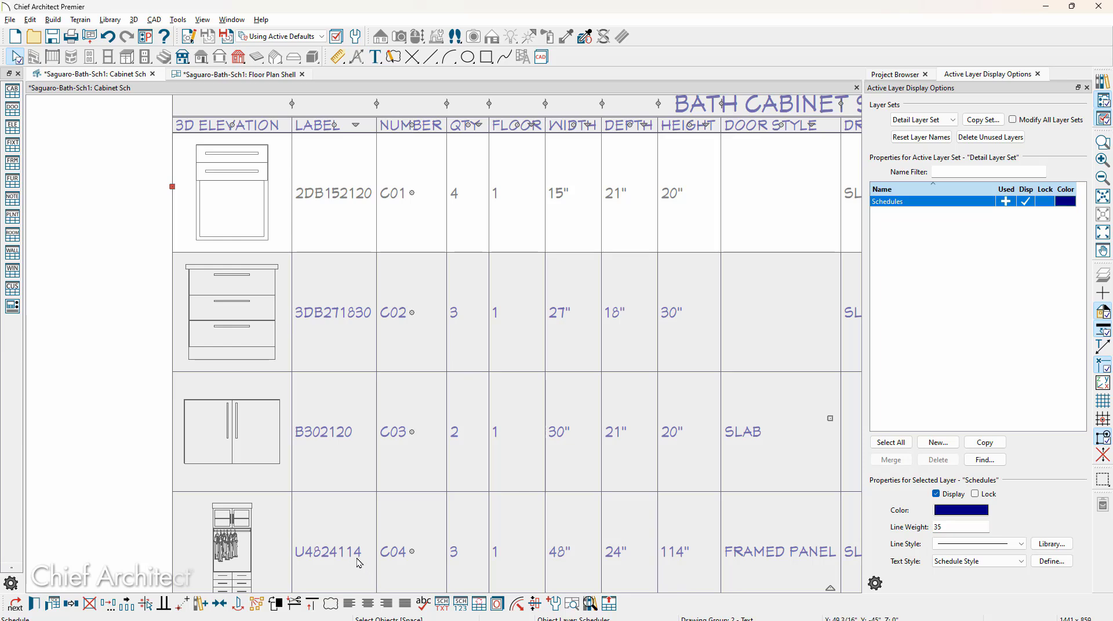
left_click(202, 606)
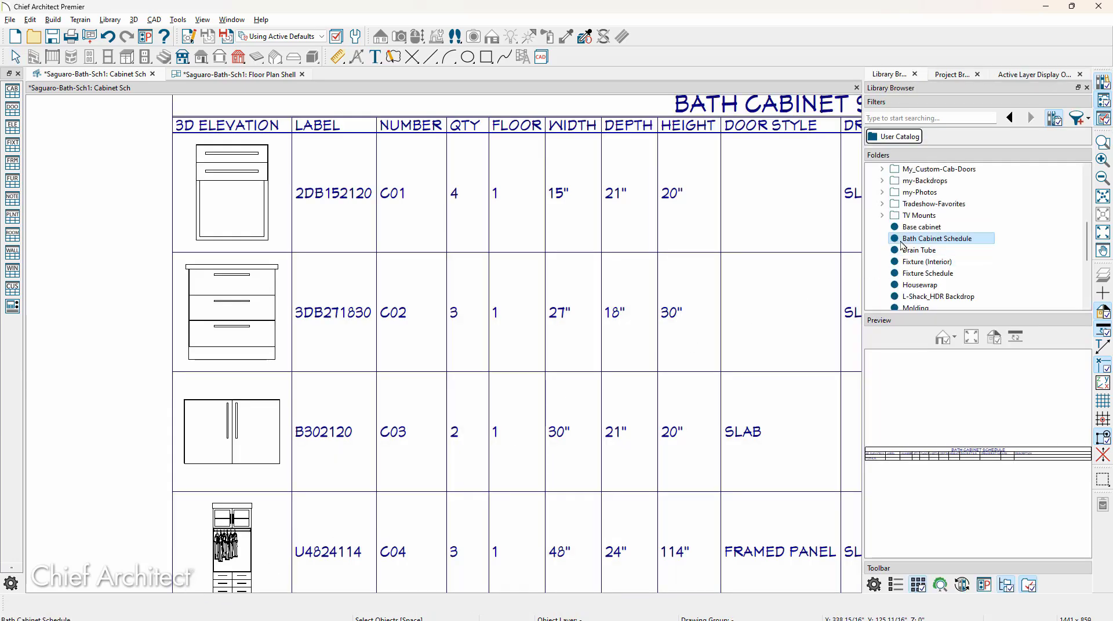
right_click(971, 243)
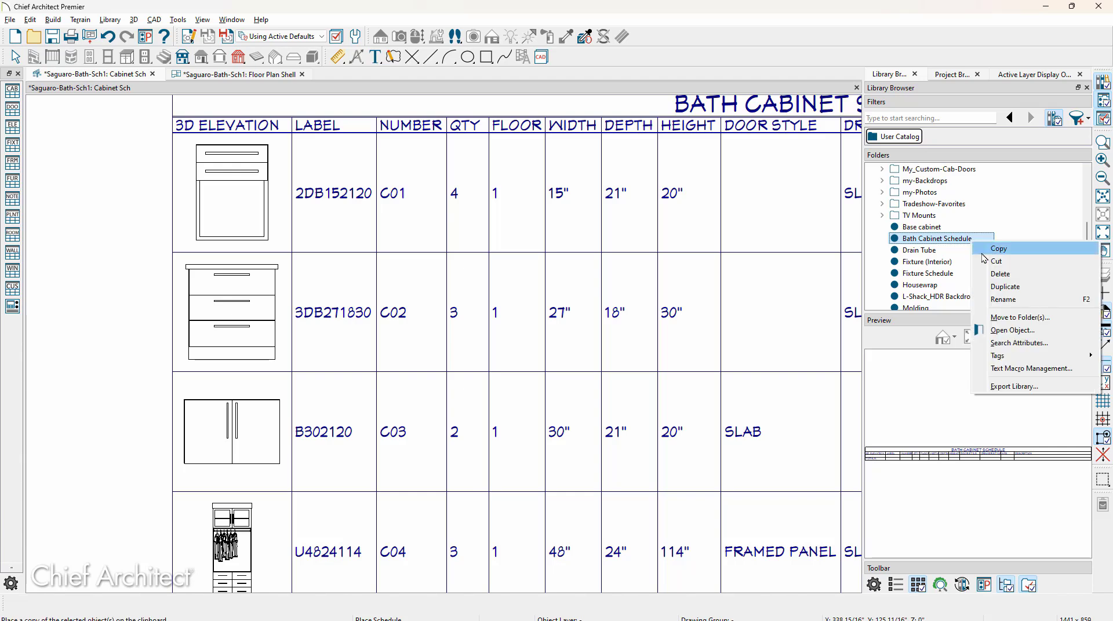
left_click(1030, 335)
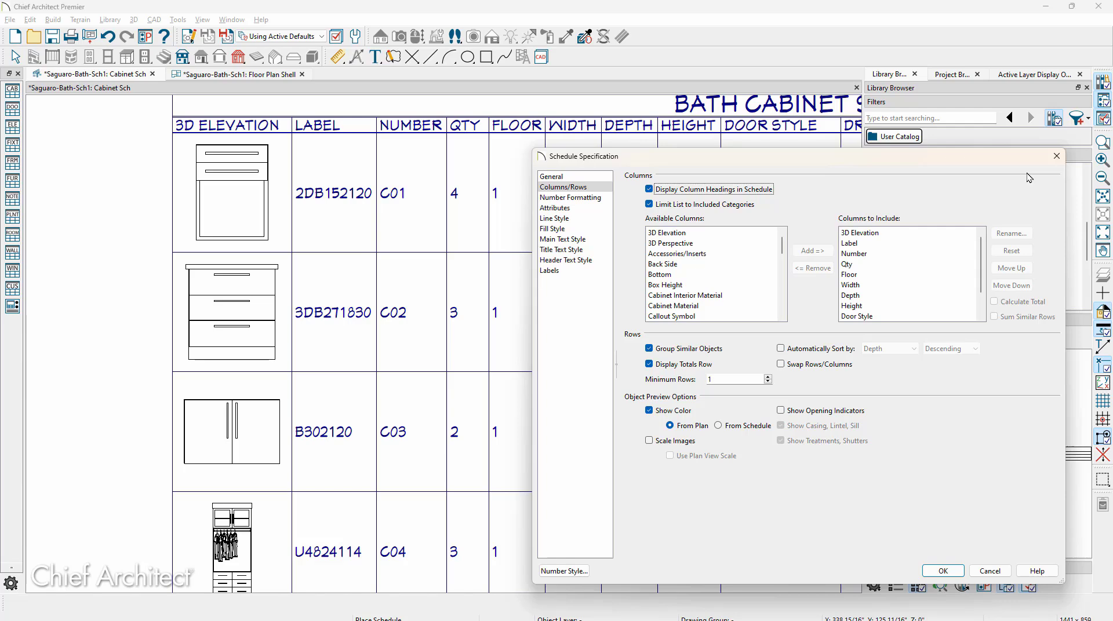
left_click(1056, 156)
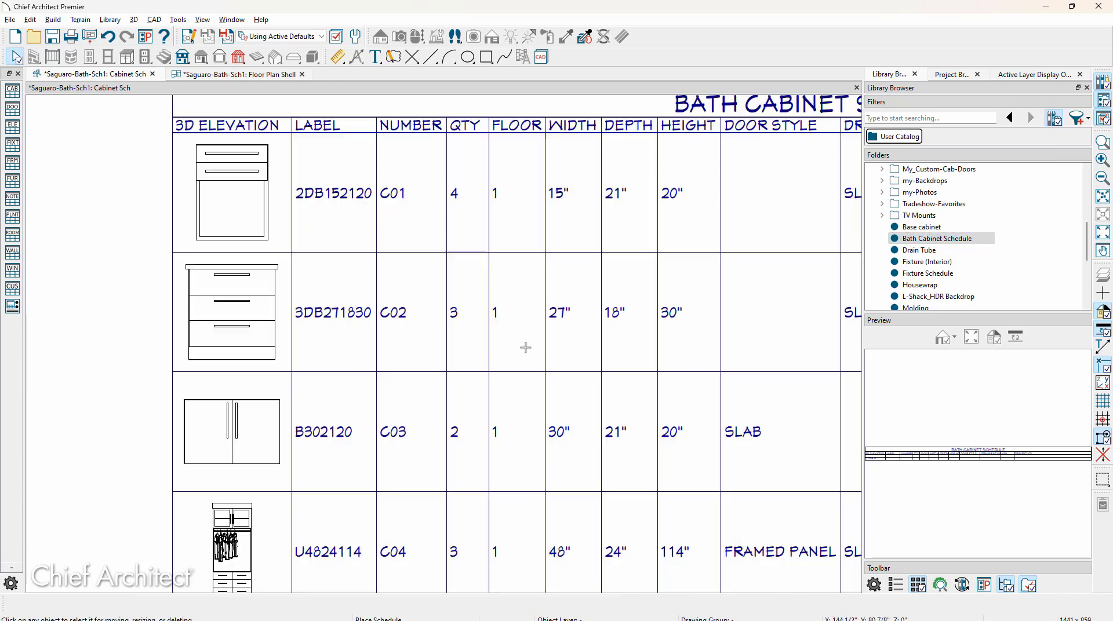
- Place a second cabinet schedule with default settings directly below the Bath Cabinet Schedule in the CAD detail
left_click(526, 348)
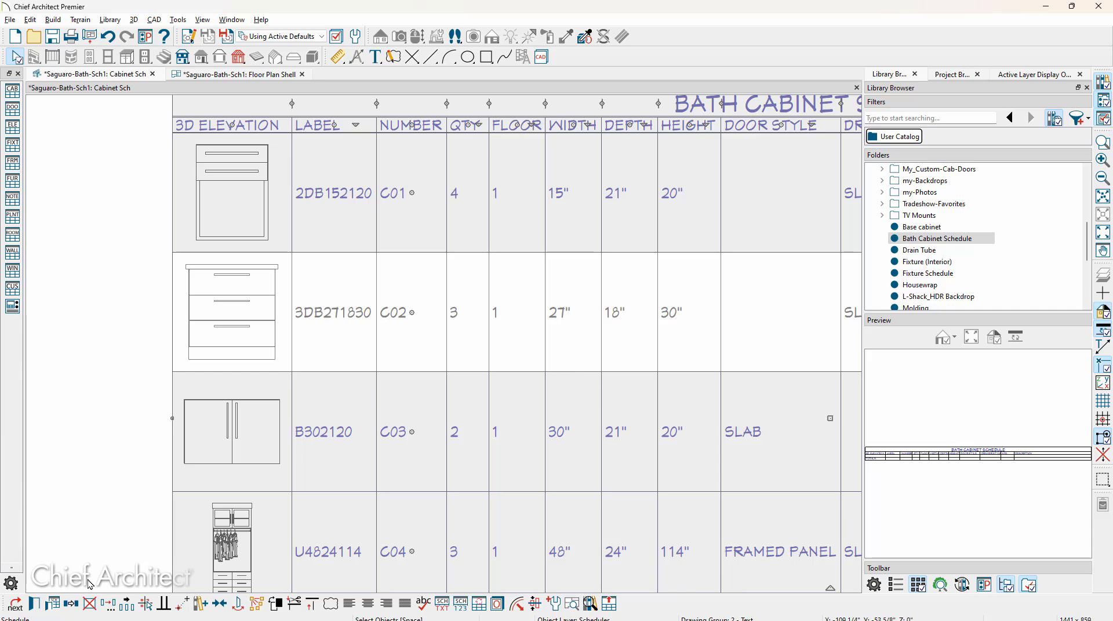
scroll(114, 447, "down", 4)
middle_click_drag(114, 447, 81, 243)
scroll(81, 243, "down", 3)
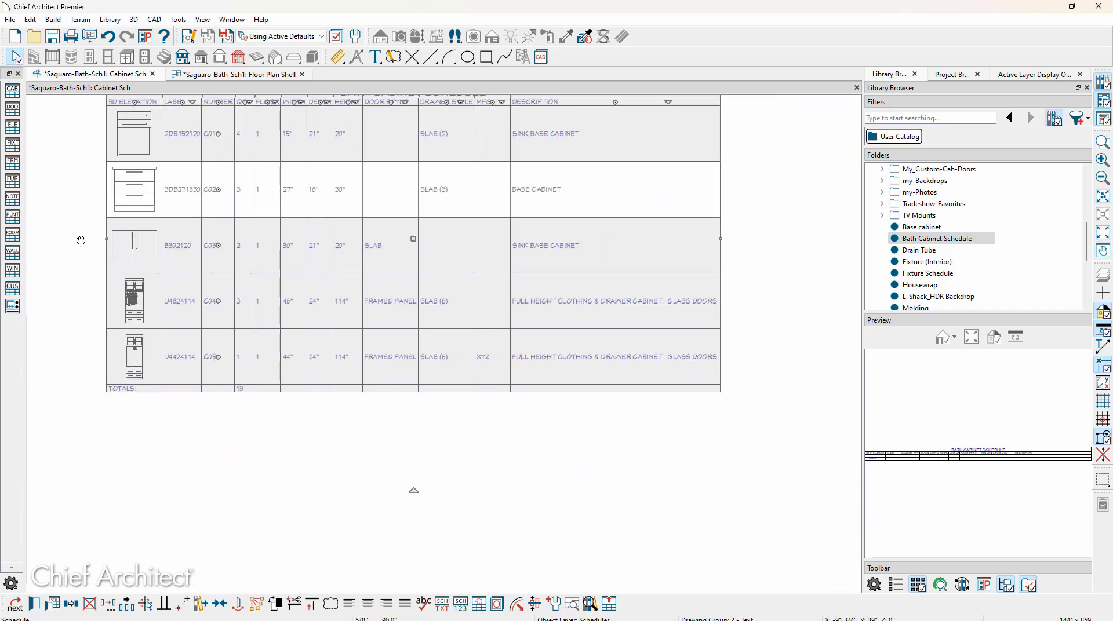
left_click(178, 20)
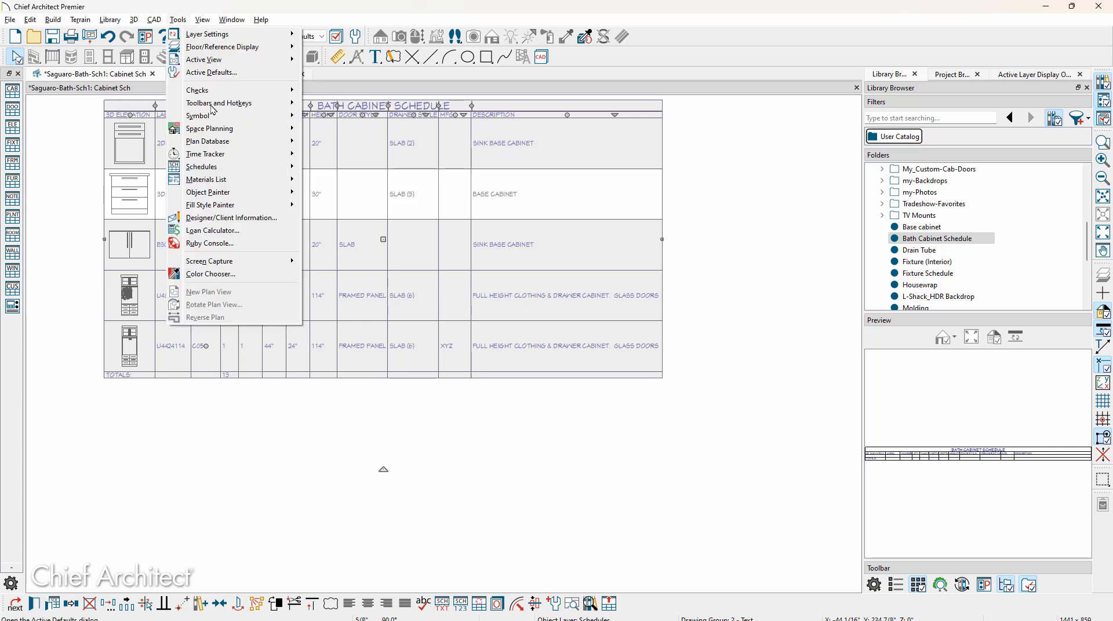
mouse_move(232, 167)
left_click(307, 168)
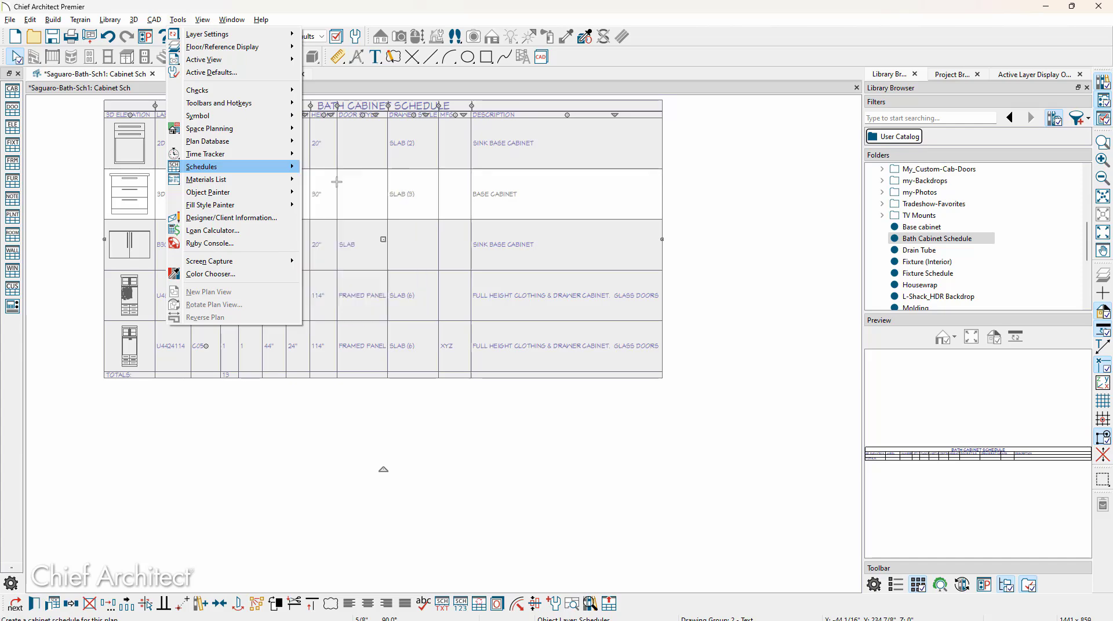
left_click(110, 399)
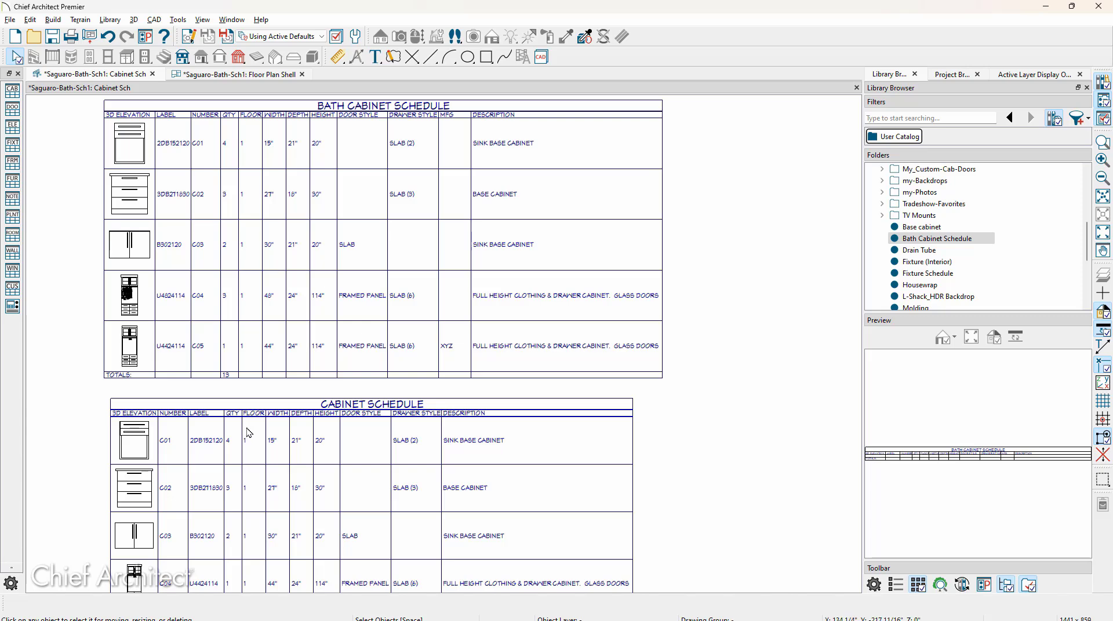
- Check the cabinet callouts in the Bath Suite on the floor plan and undo the second cabinet schedule
left_click(262, 74)
scroll(450, 128, "up", 3)
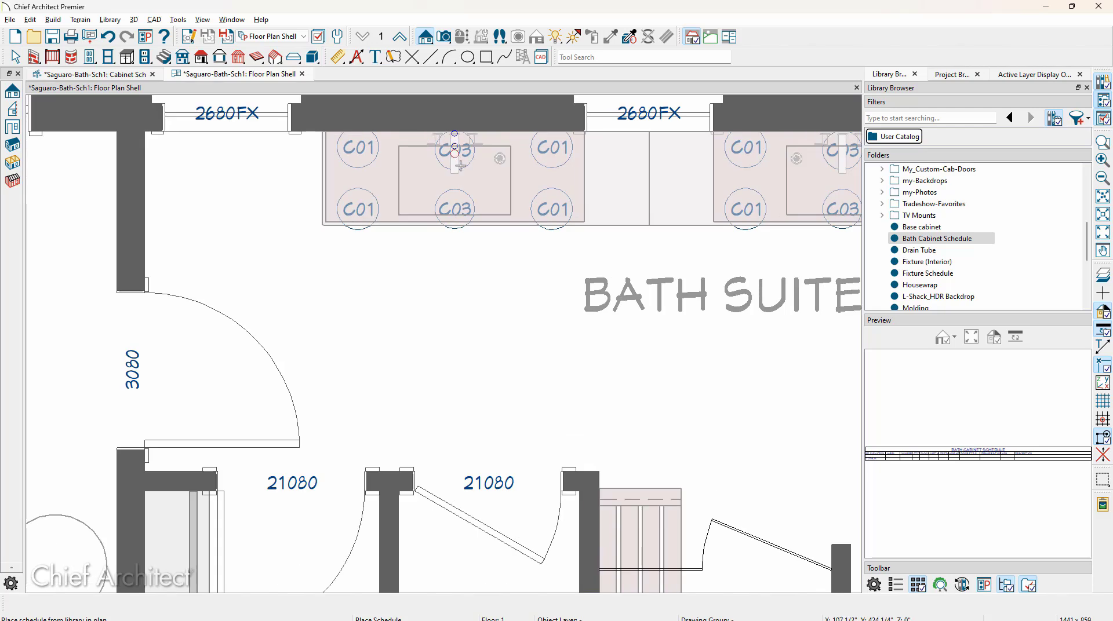
key("space")
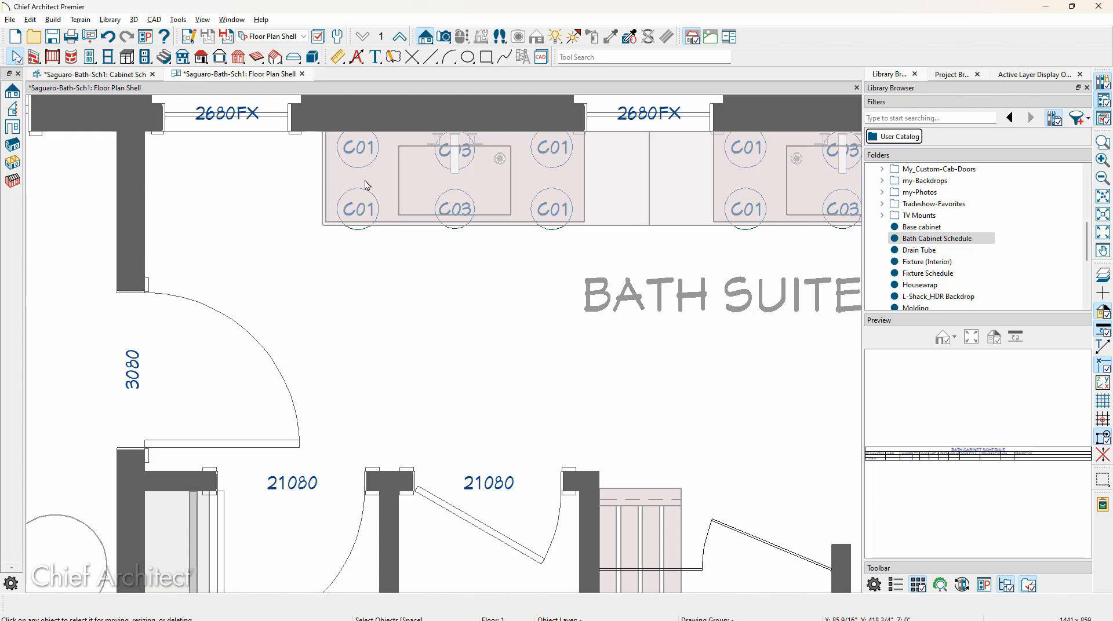
left_click(107, 36)
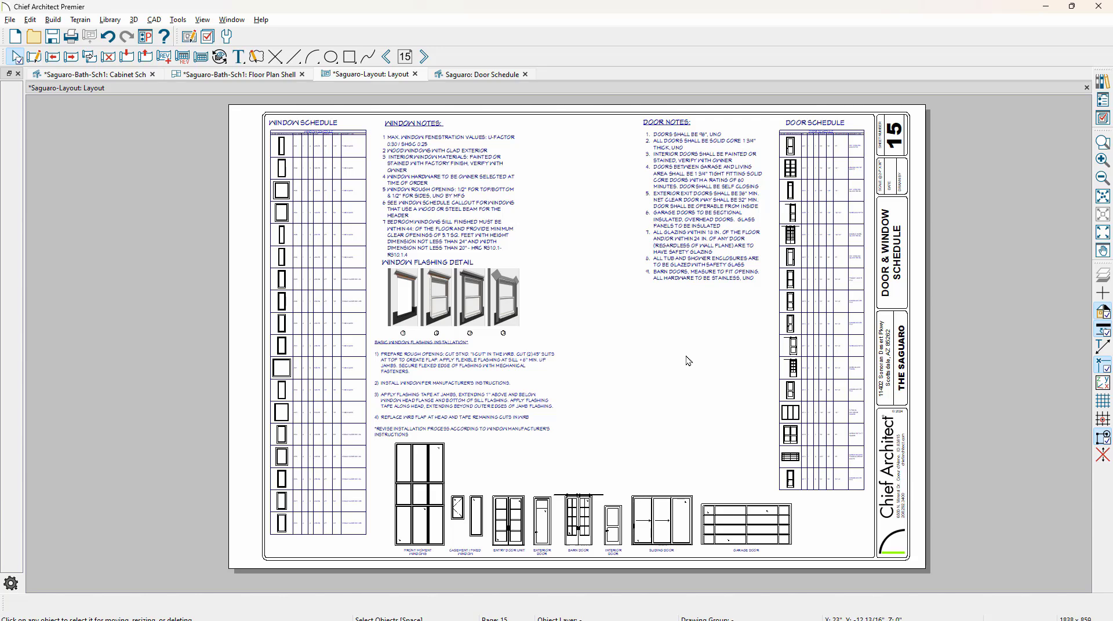
- Open the Door Schedule from layout page 15 and try limiting it to objects from one floor instead of all floors
double_click(803, 334)
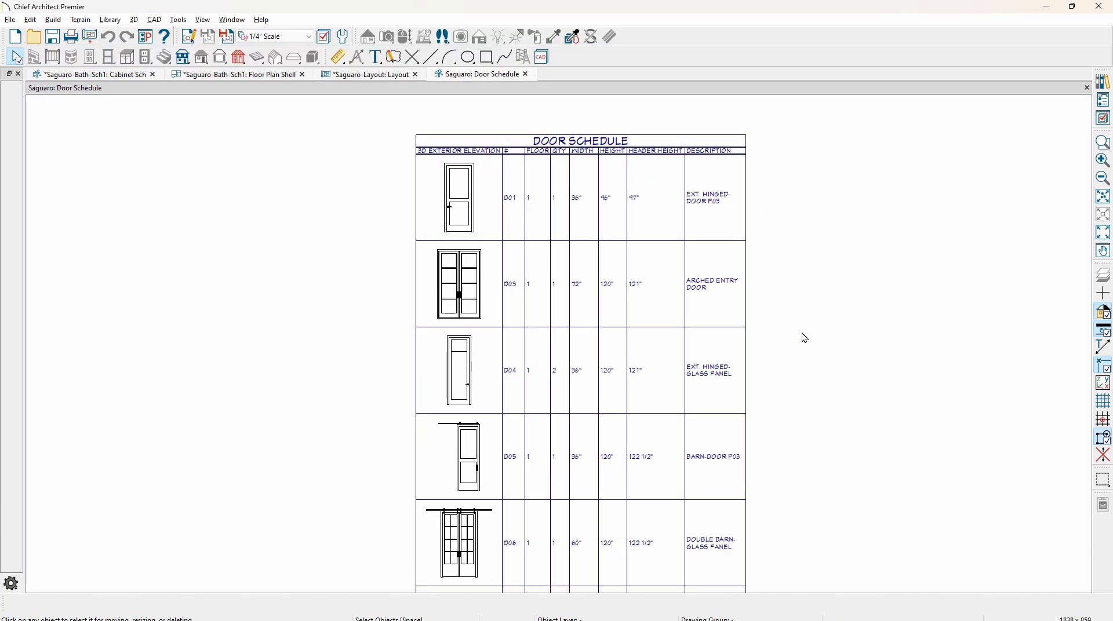
double_click(720, 374)
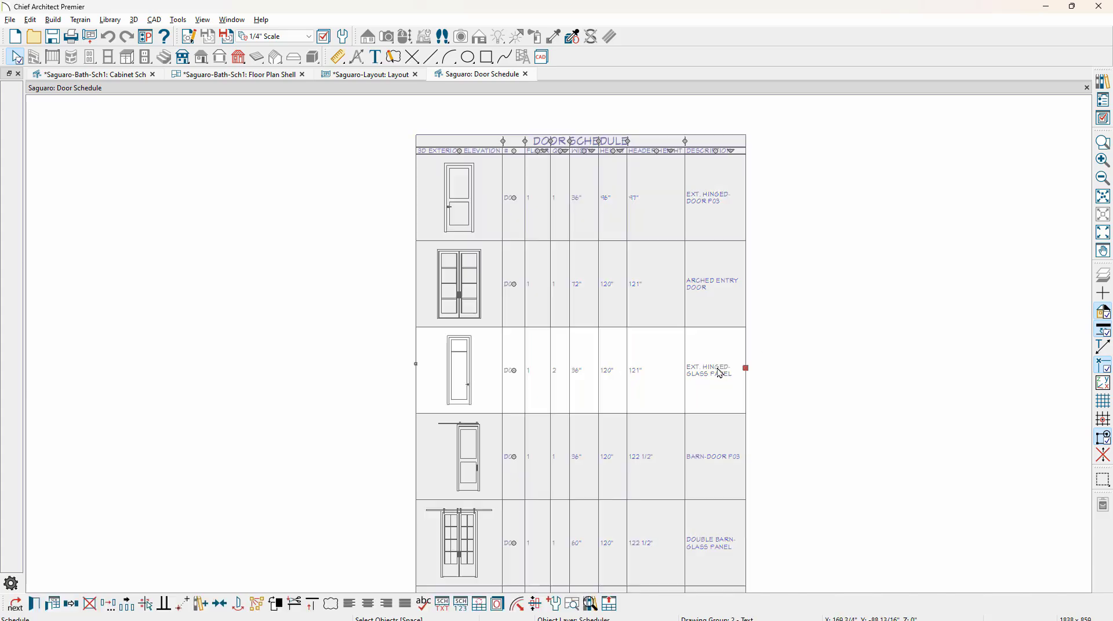
left_click(552, 176)
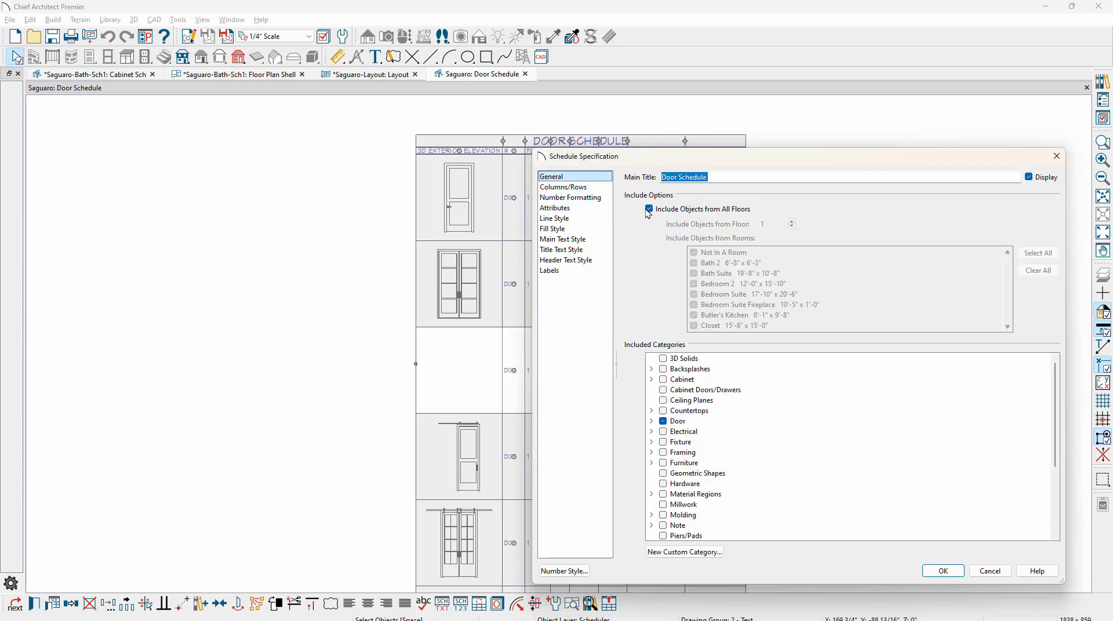
left_click(649, 209)
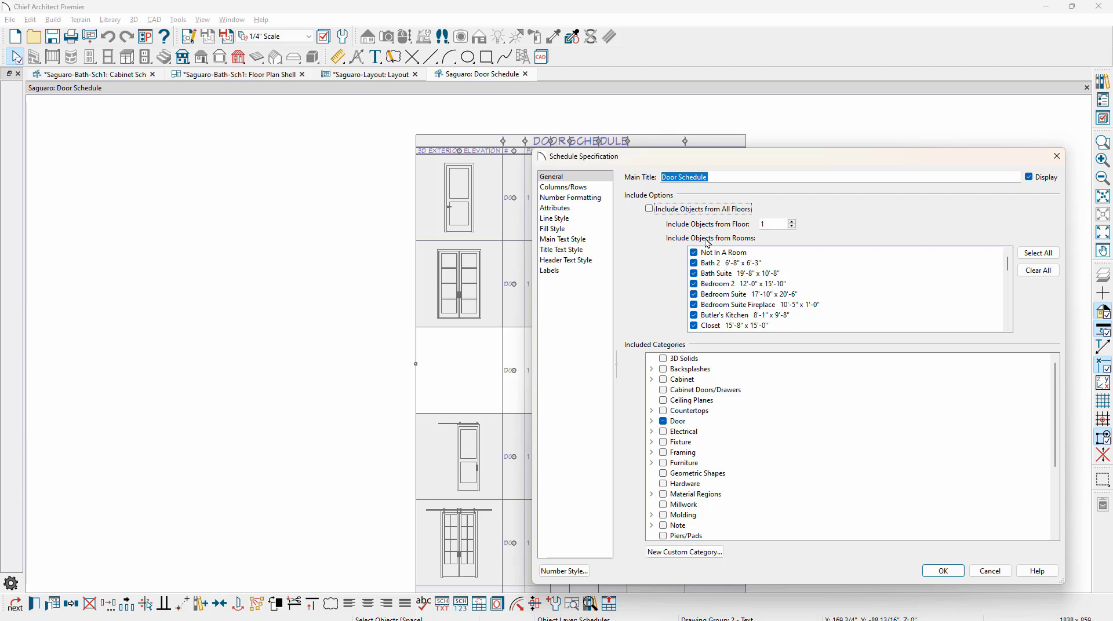
left_click(792, 226)
key("Return")
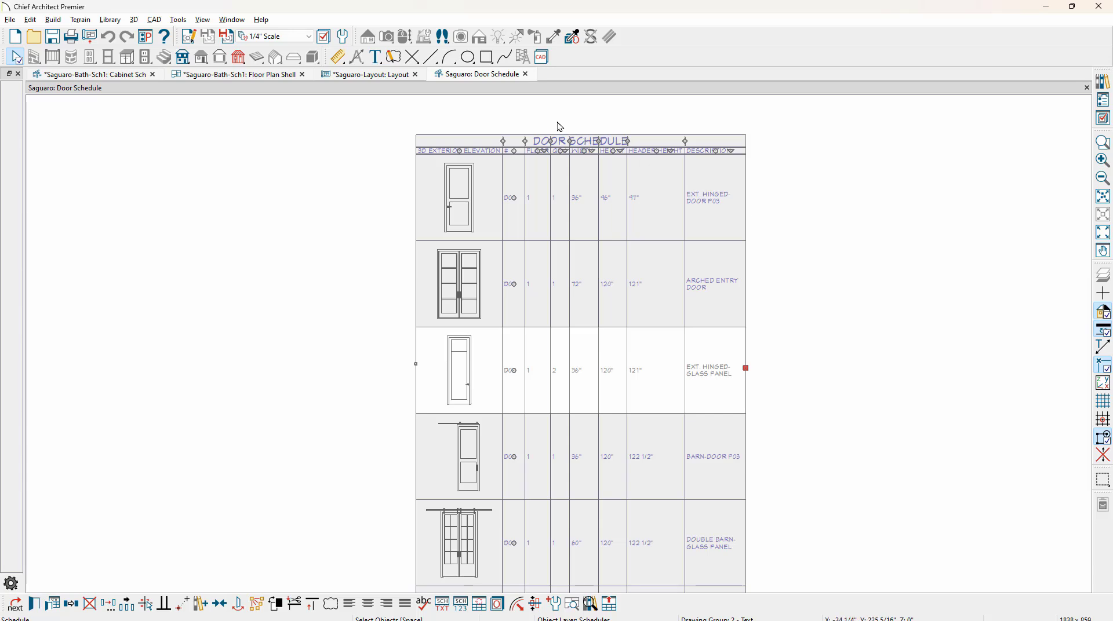
- Copy the Door Schedule layout box on page 15 and place the copy outside the sheet, beyond the title block
left_click(395, 80)
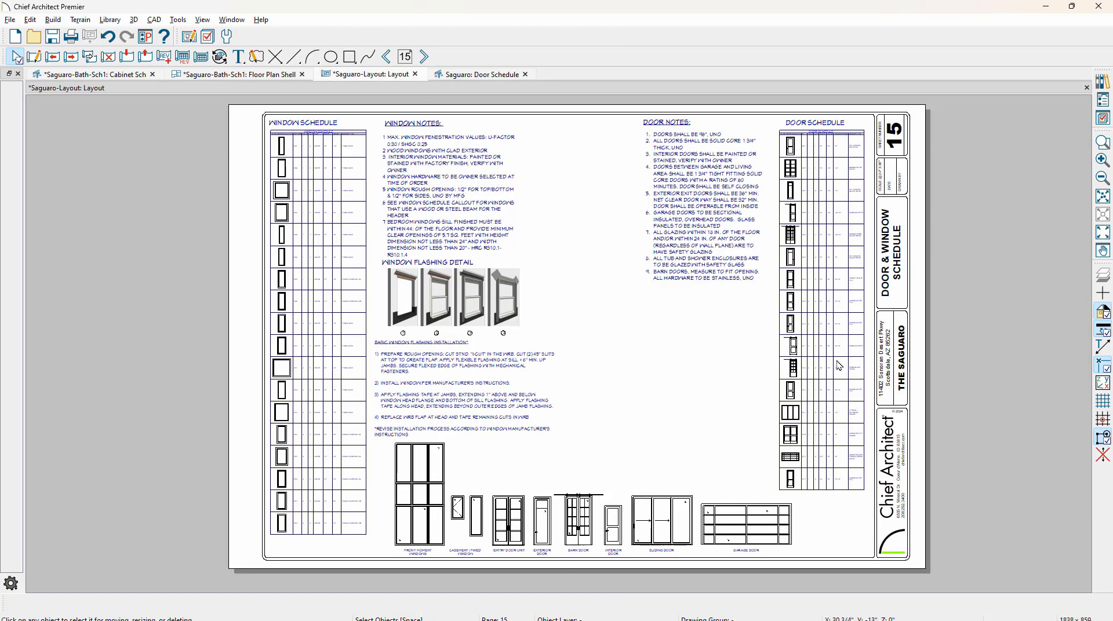
left_click(837, 368)
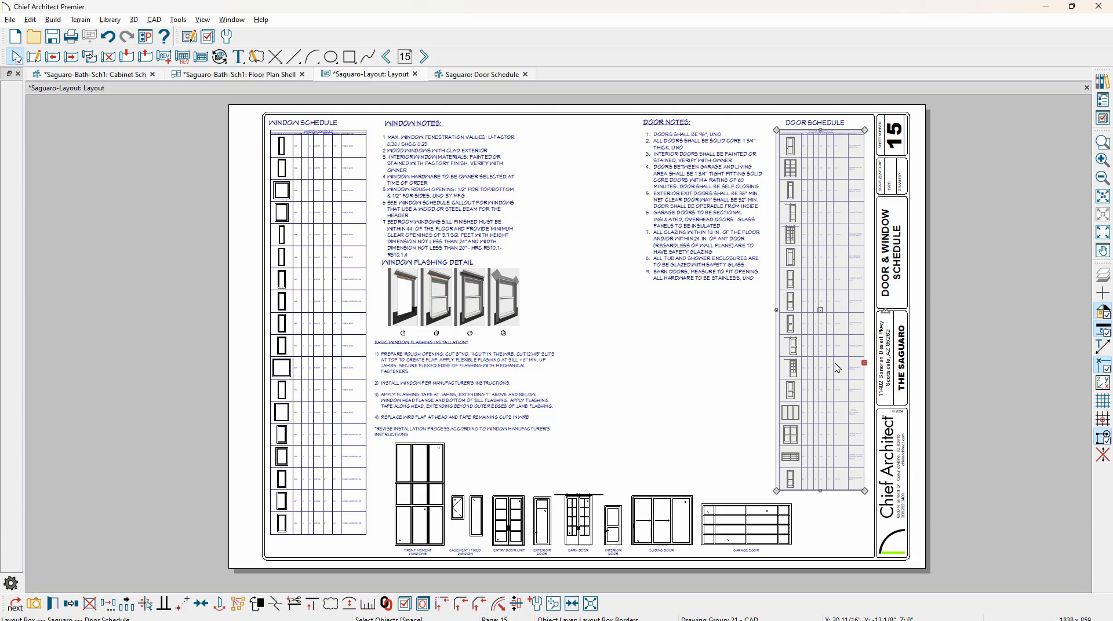
left_click(73, 604)
left_click_drag(826, 311, 986, 311)
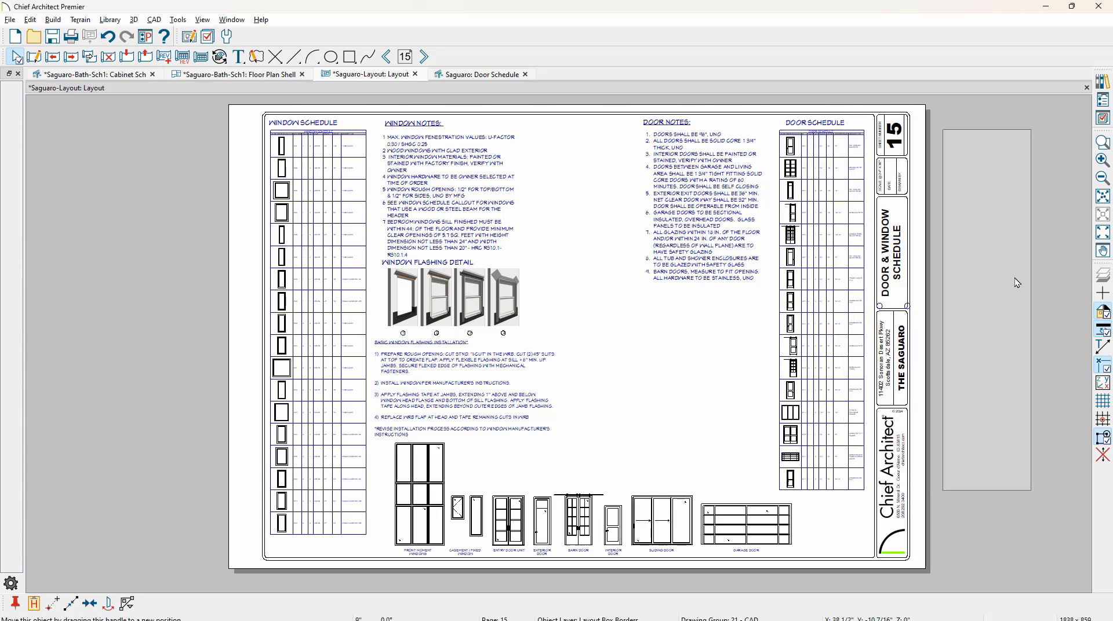
- Crop the original Door Schedule layout box from below so that only the first eight door rows remain
scroll(1043, 269, "up", 3)
middle_click_drag(1042, 265, 989, 298)
scroll(989, 299, "down", 1)
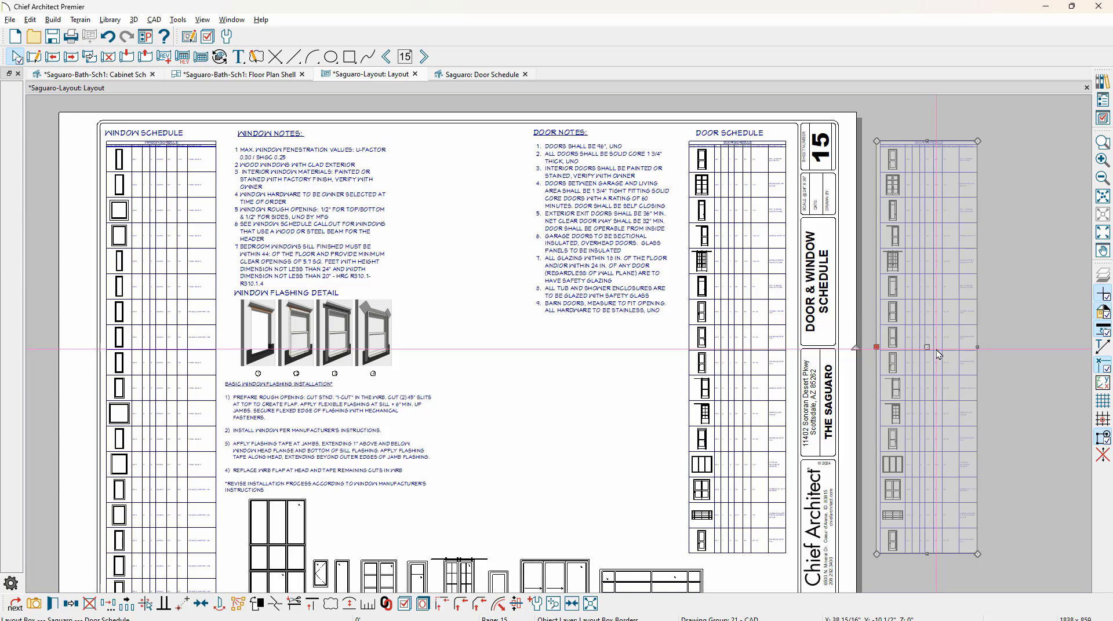
left_click(737, 481)
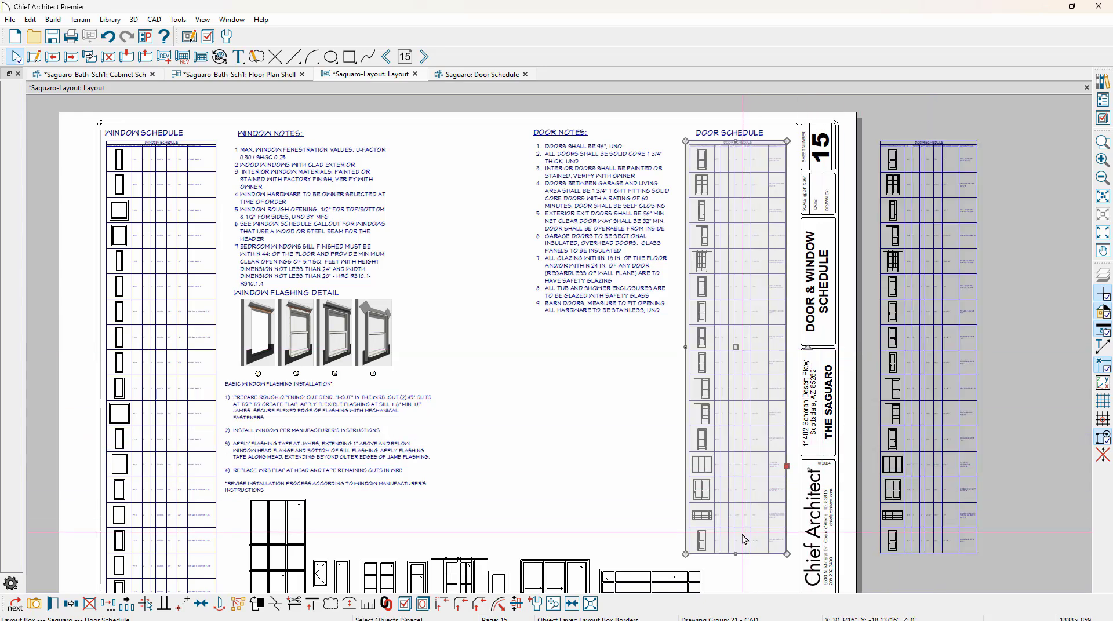
left_click_drag(737, 552, 740, 371)
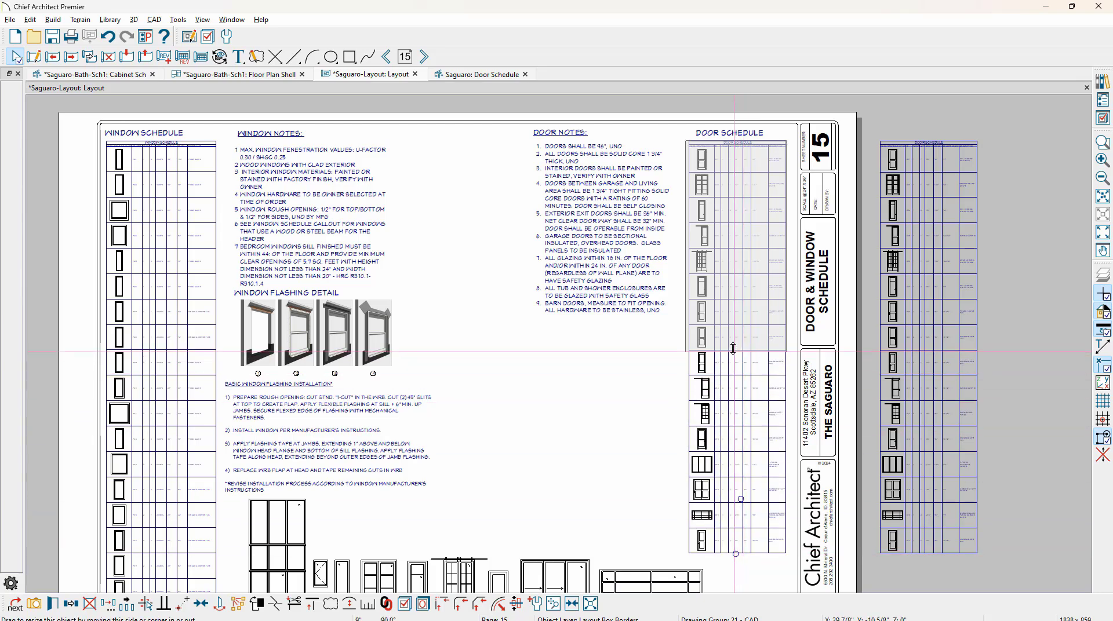
- Crop the upper rows off the copied Door Schedule box, keeping the last eight doors, and move it onto the sheet below the Door Notes
left_click(902, 375)
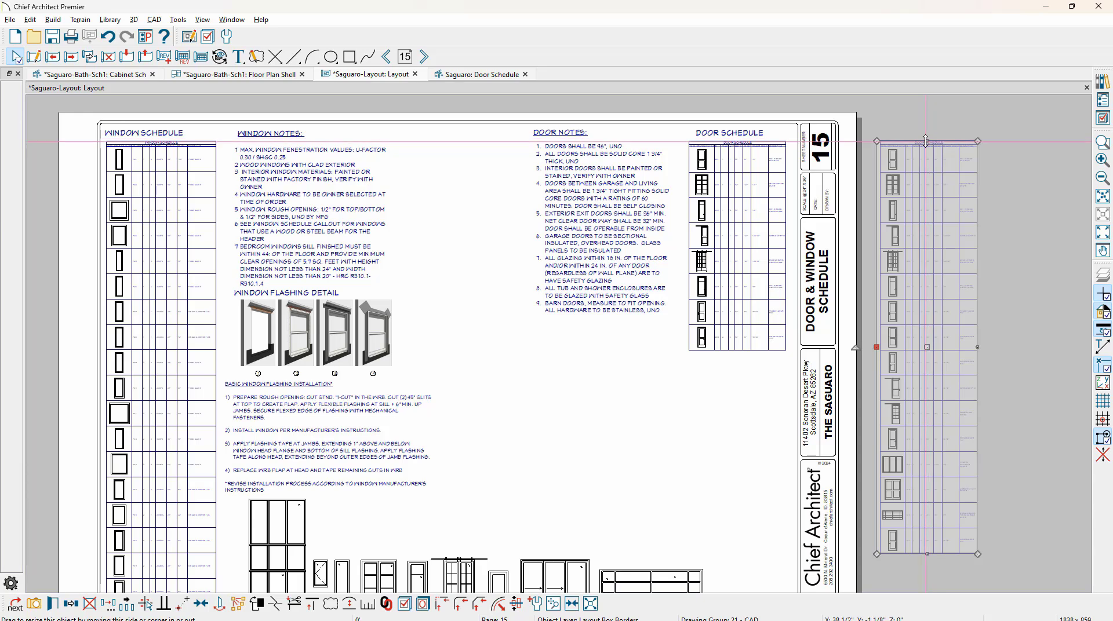
left_click_drag(926, 186, 921, 391)
left_click_drag(927, 451, 601, 440)
- Move the first half of the Door Schedule beside the second half and centre the DOOR SCHEDULE title above both
left_click(735, 255)
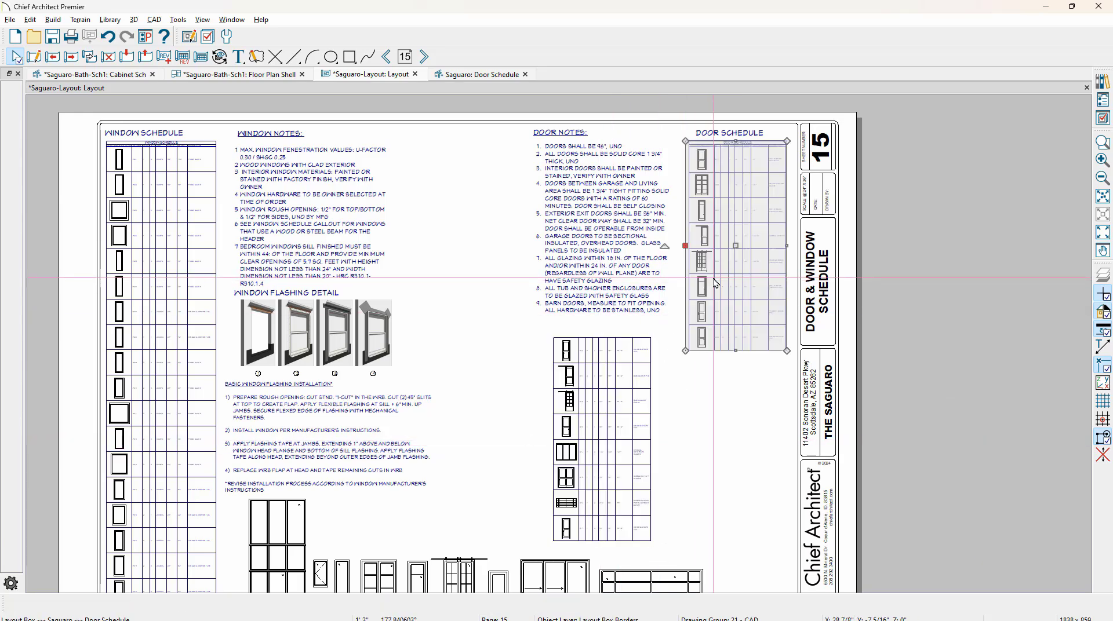
left_click_drag(735, 246, 723, 440)
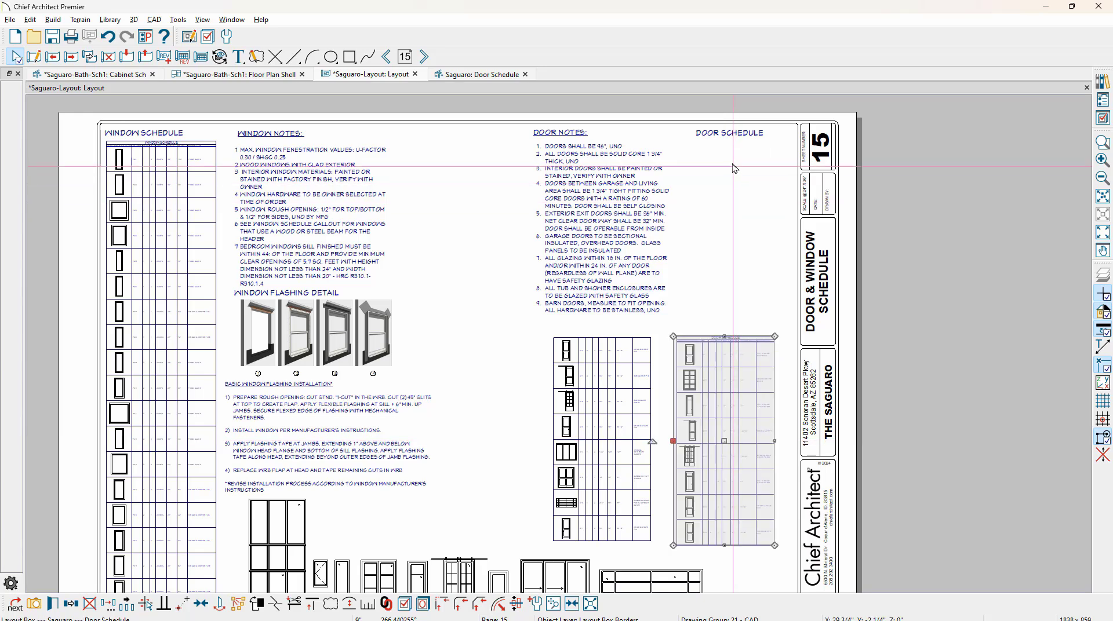
left_click(726, 133)
left_click_drag(726, 133, 666, 326)
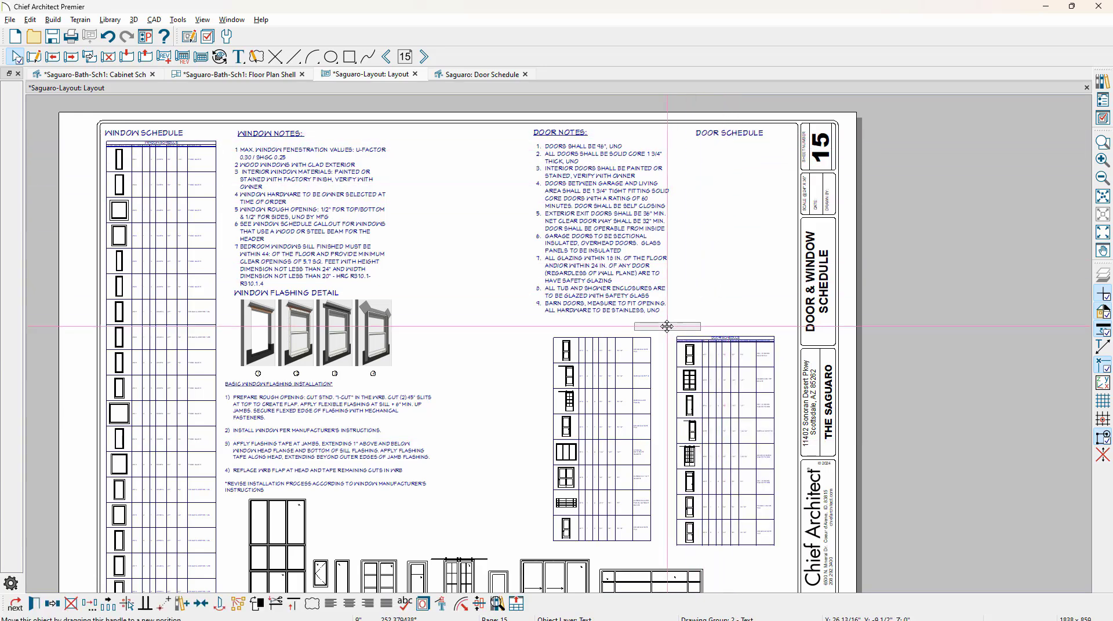
left_click(843, 418)
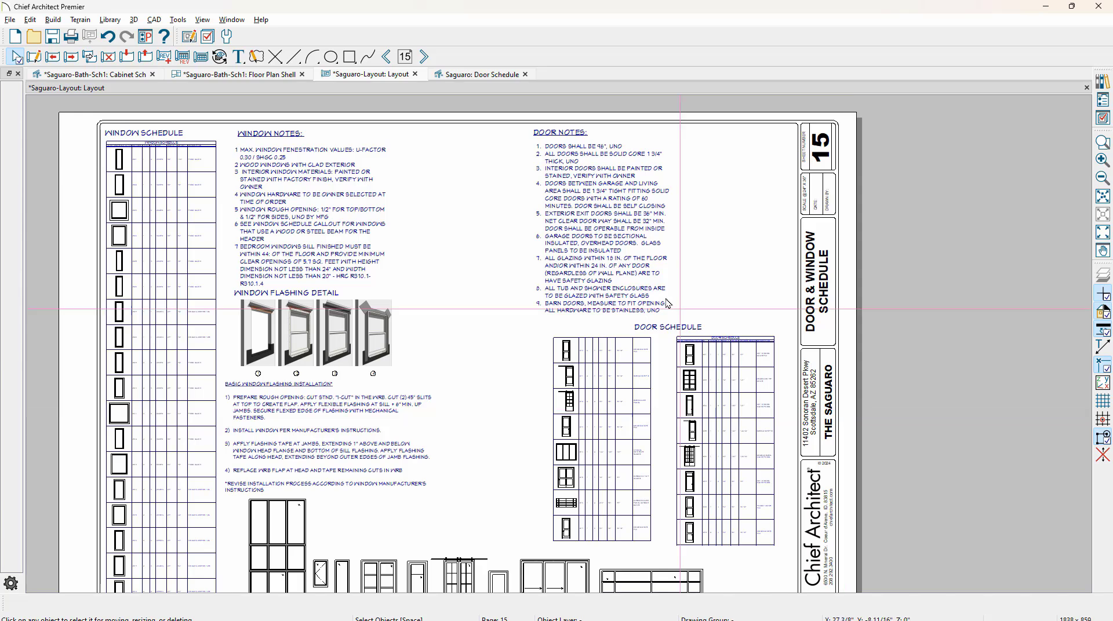
- Return to the Saguaro-Bath-Sch1 floor plan and switch it to the Kitchen & Bath plan view
left_click(255, 74)
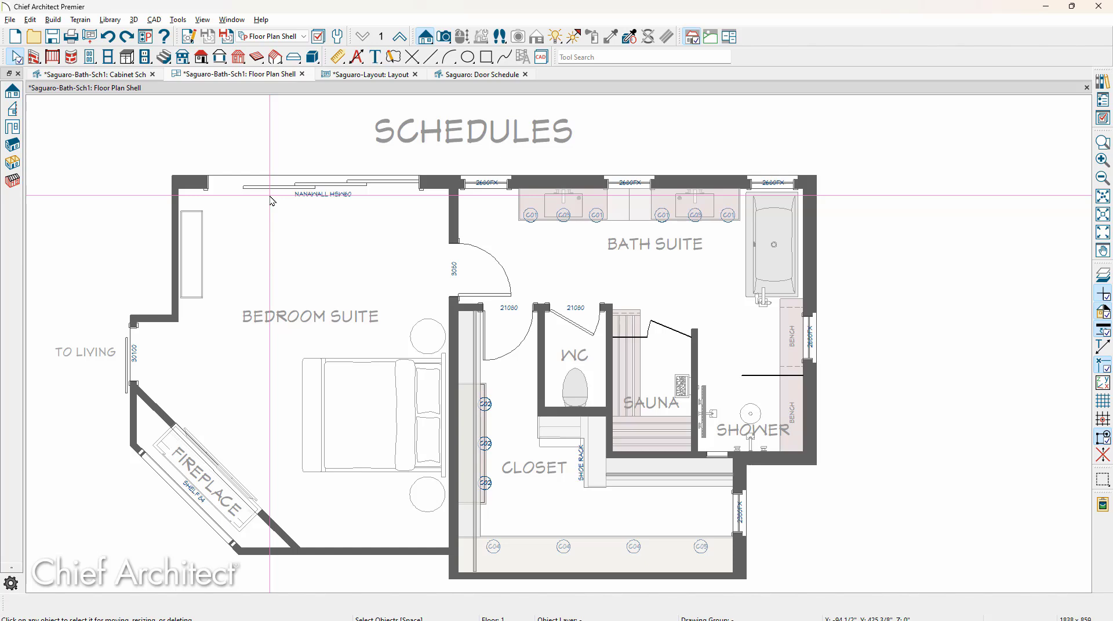
left_click(276, 37)
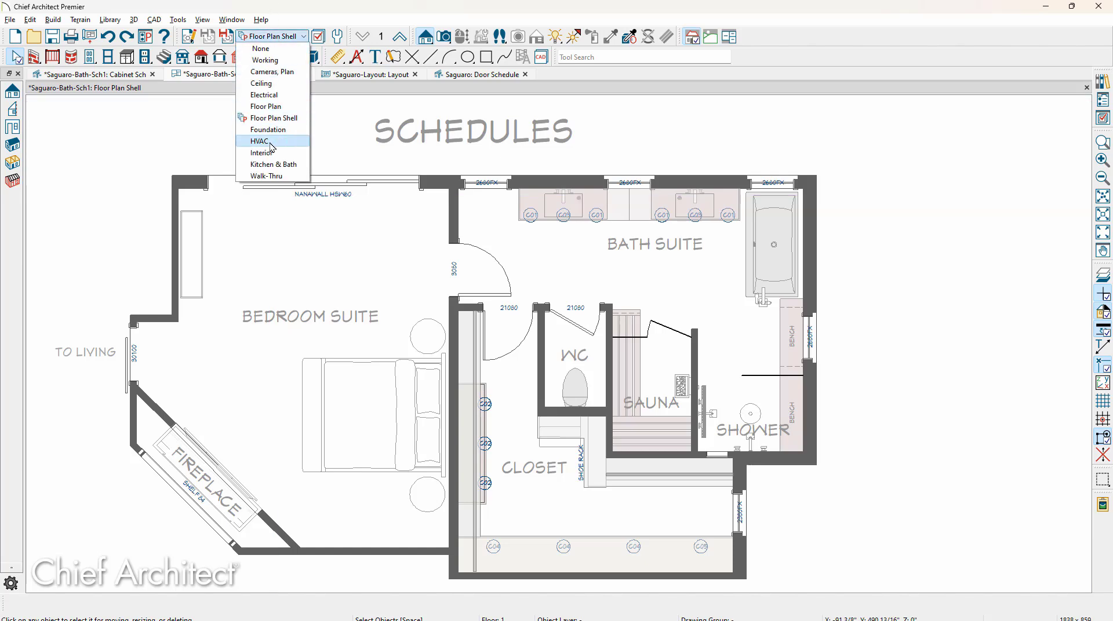
left_click(276, 165)
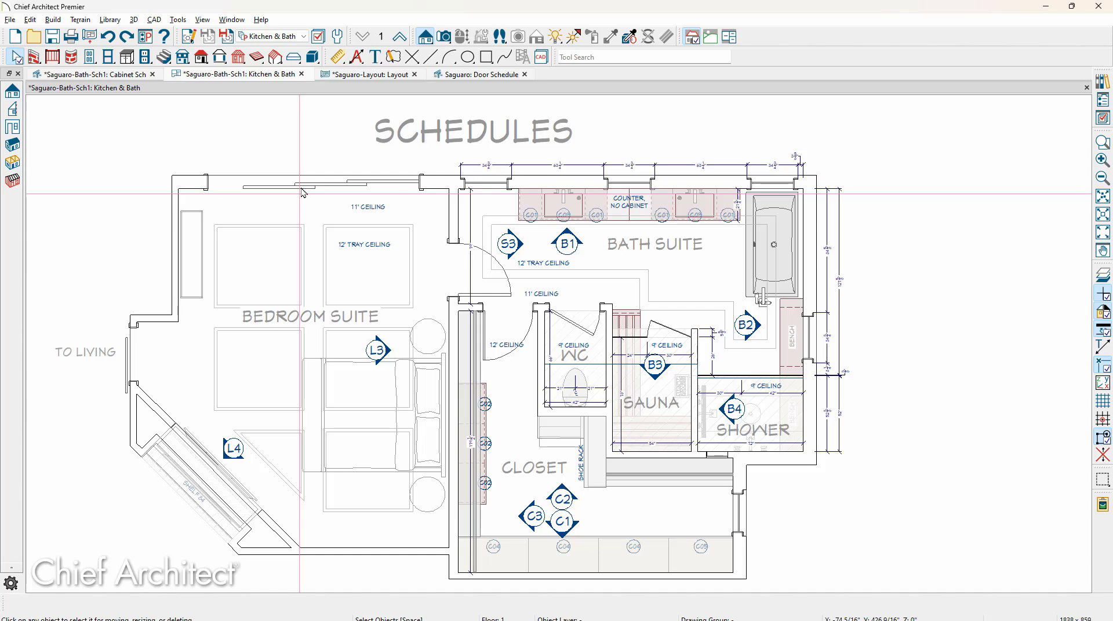
- Create a new CAD detail named Door Sch in the Saguaro-Bath-Sch1 plan
left_click(1104, 100)
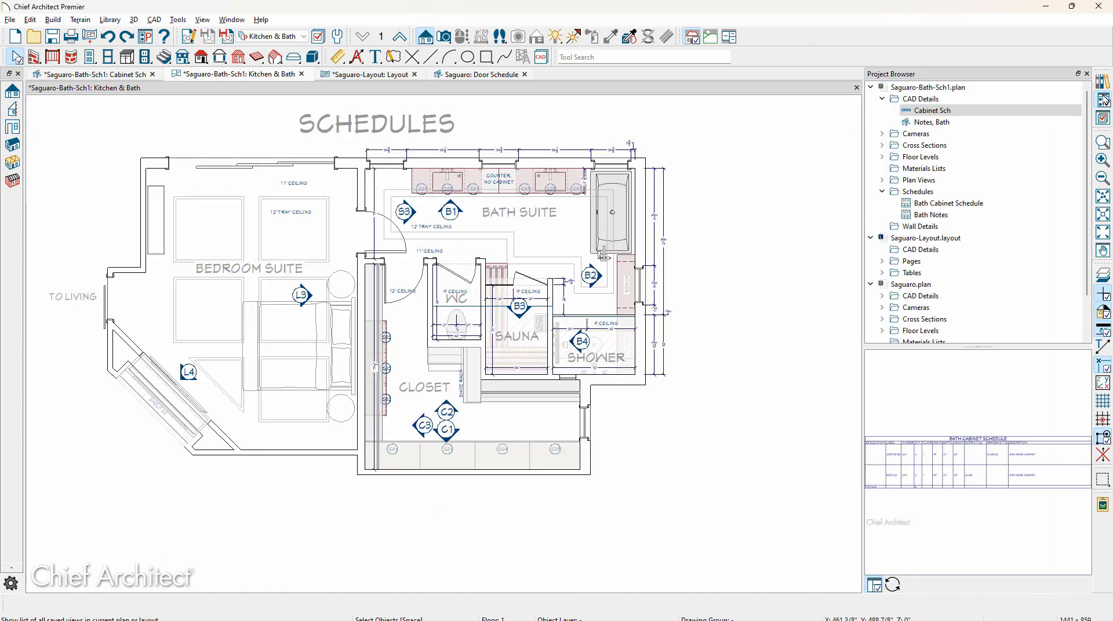
left_click(939, 101)
right_click(940, 102)
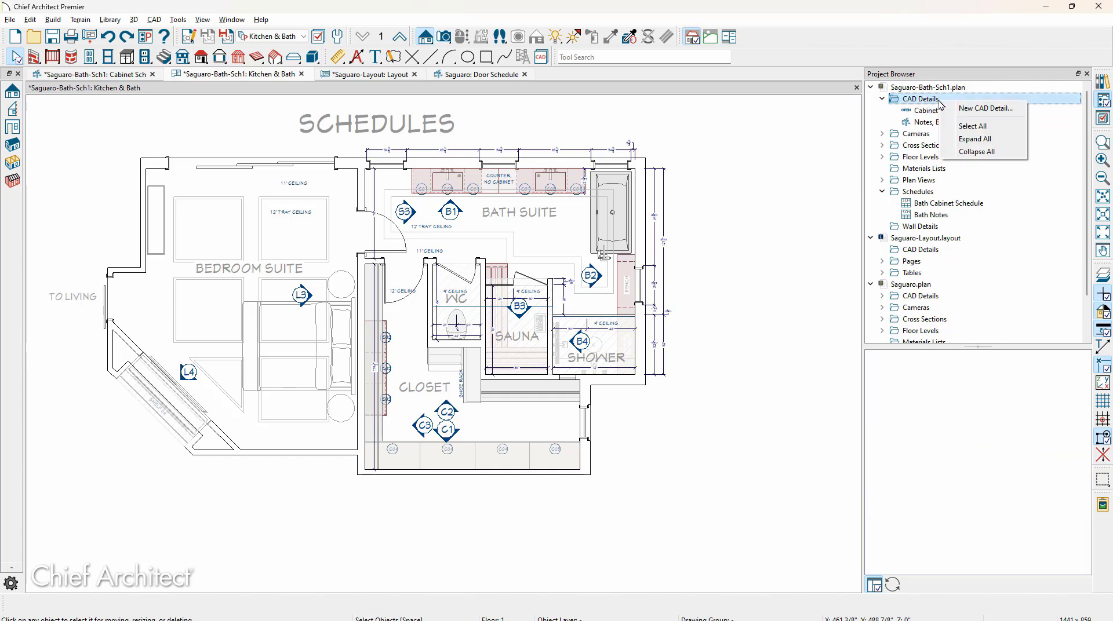
left_click(998, 114)
type("d")
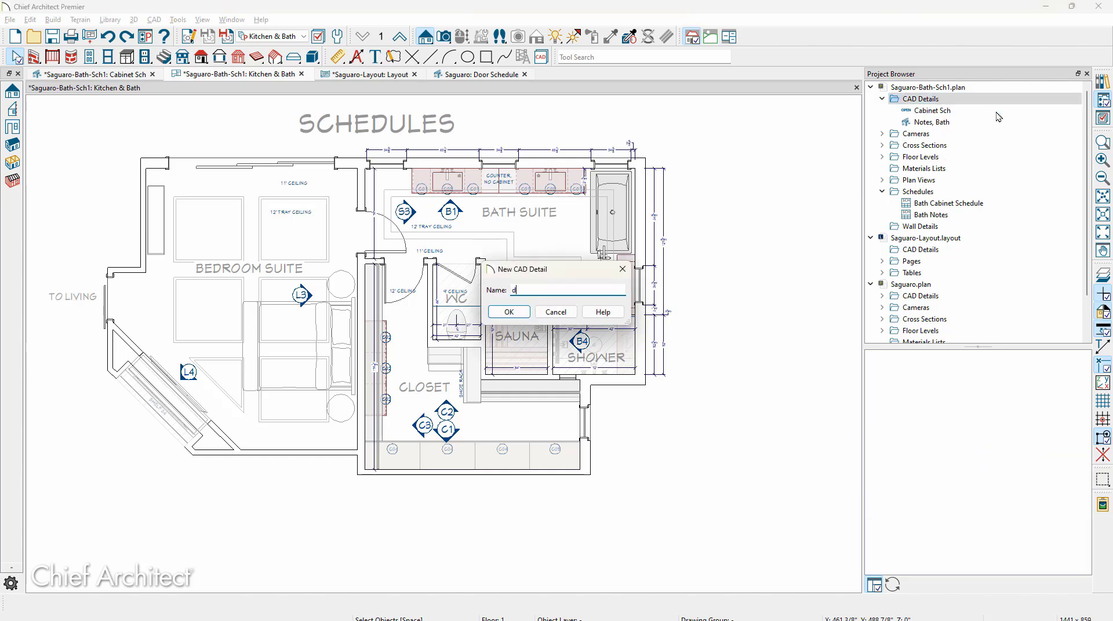
key("BackSpace")
type("Door Sch")
left_click(502, 315)
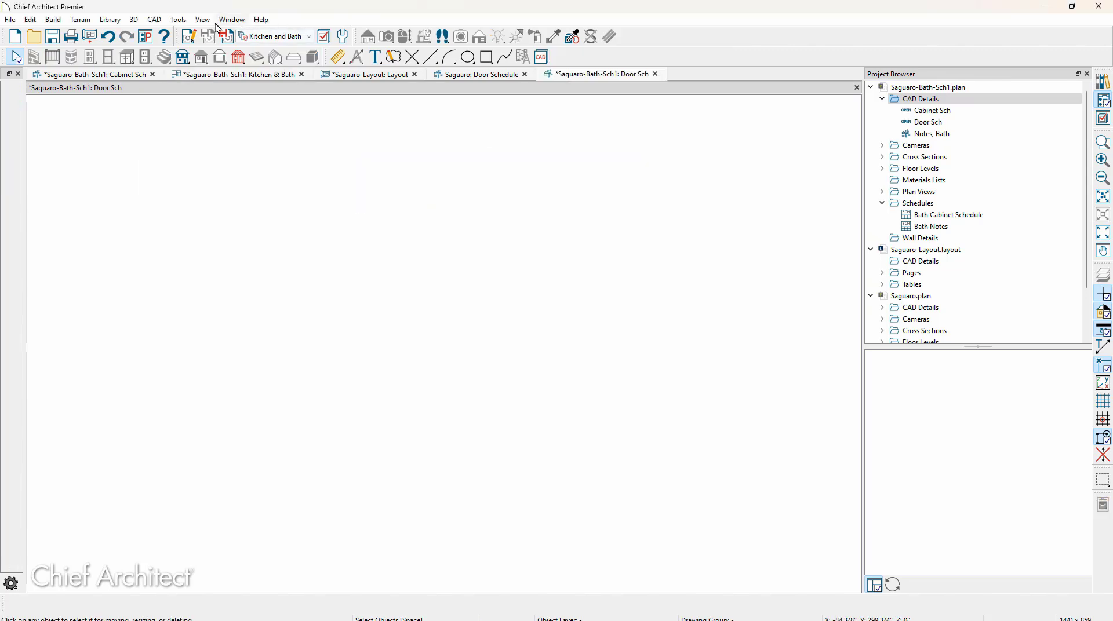
- Place a Door Schedule in the empty Door Sch CAD detail
left_click(171, 24)
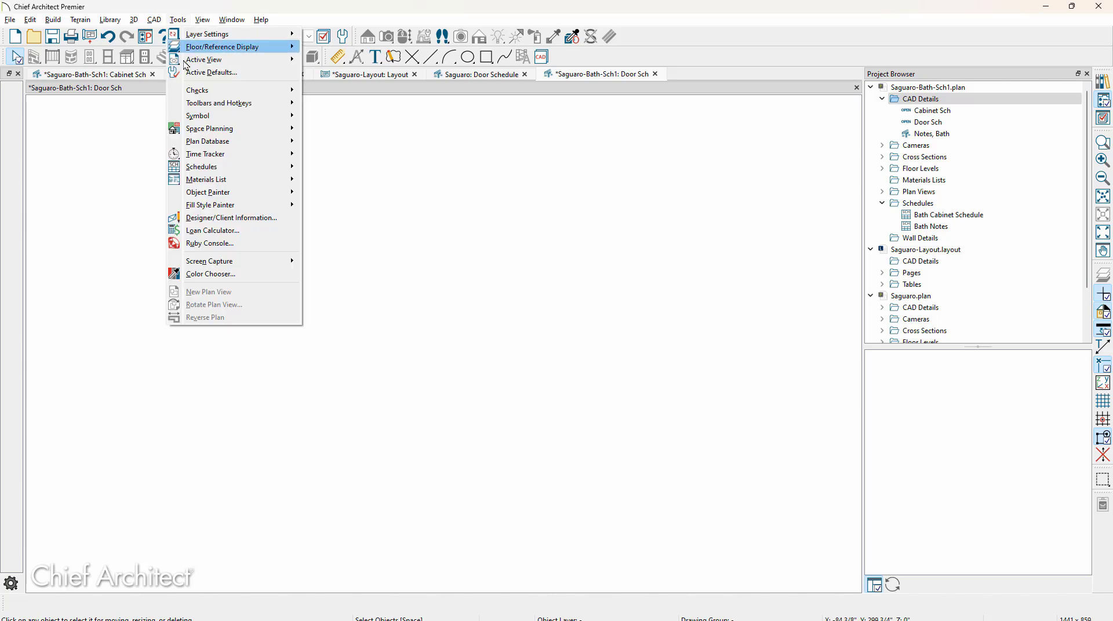
mouse_move(297, 168)
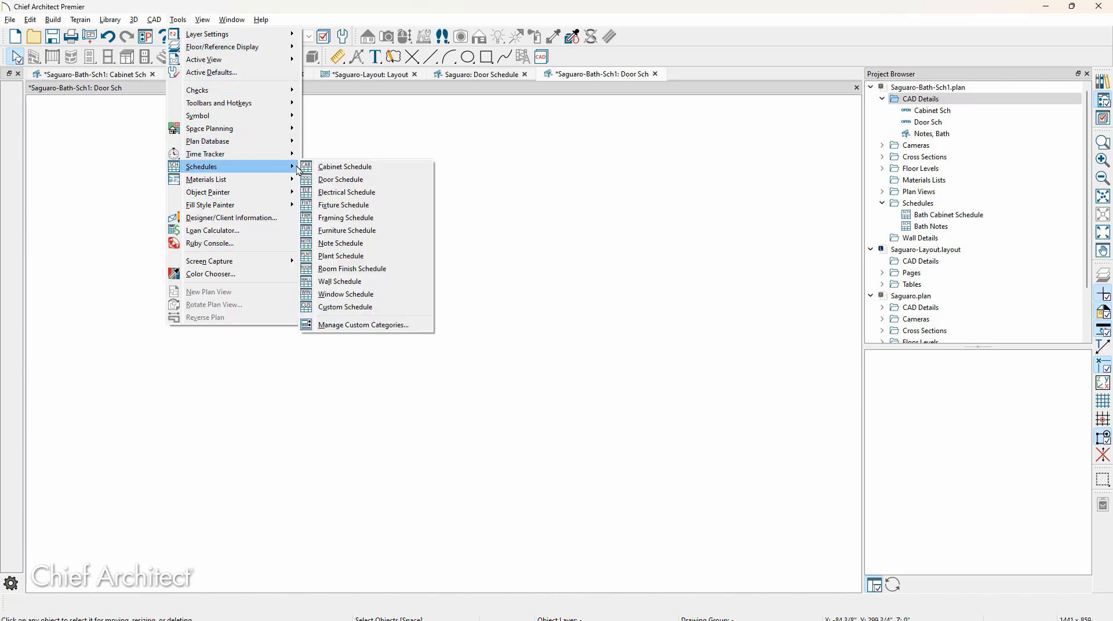
left_click(341, 179)
left_click(386, 210)
- Set the new Door Schedule to use both callout and label, with its callouts on a custom layer
double_click(389, 209)
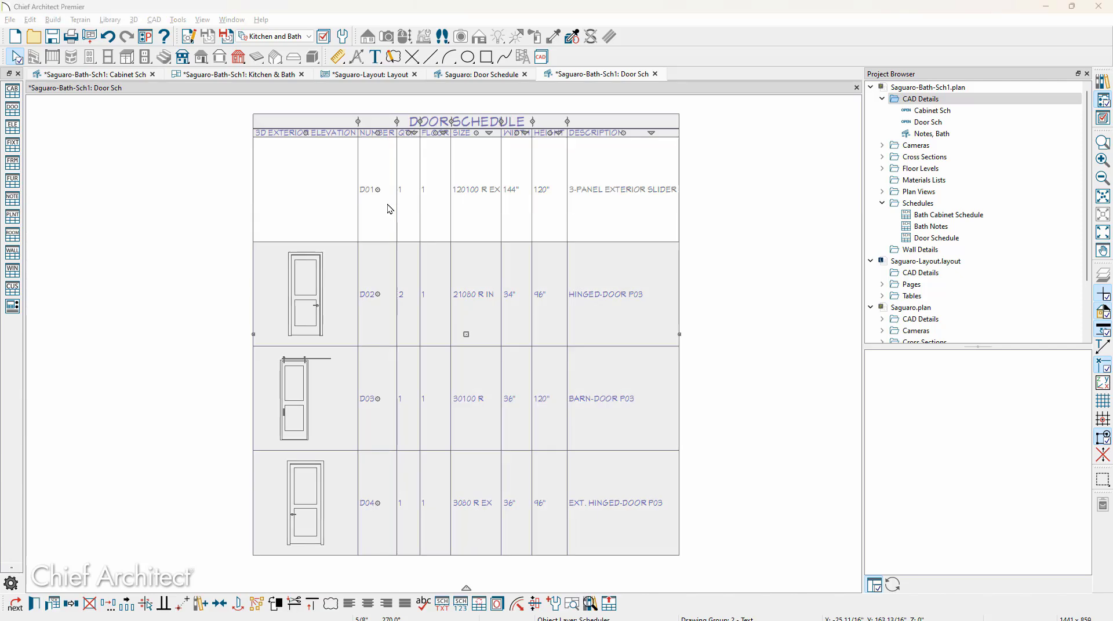
left_click(548, 271)
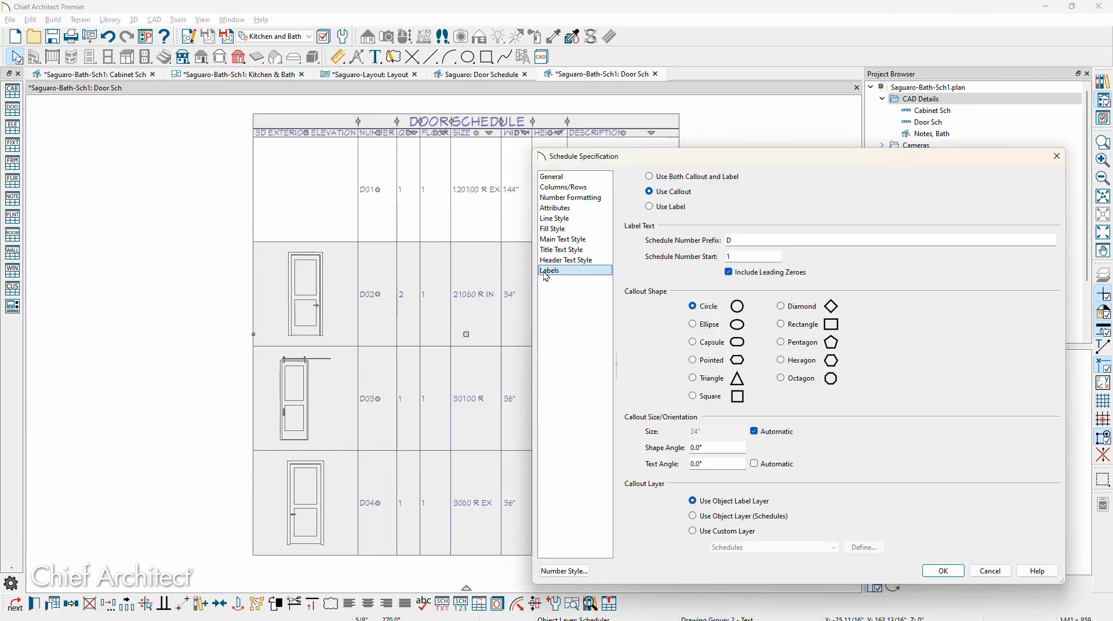
left_click(674, 179)
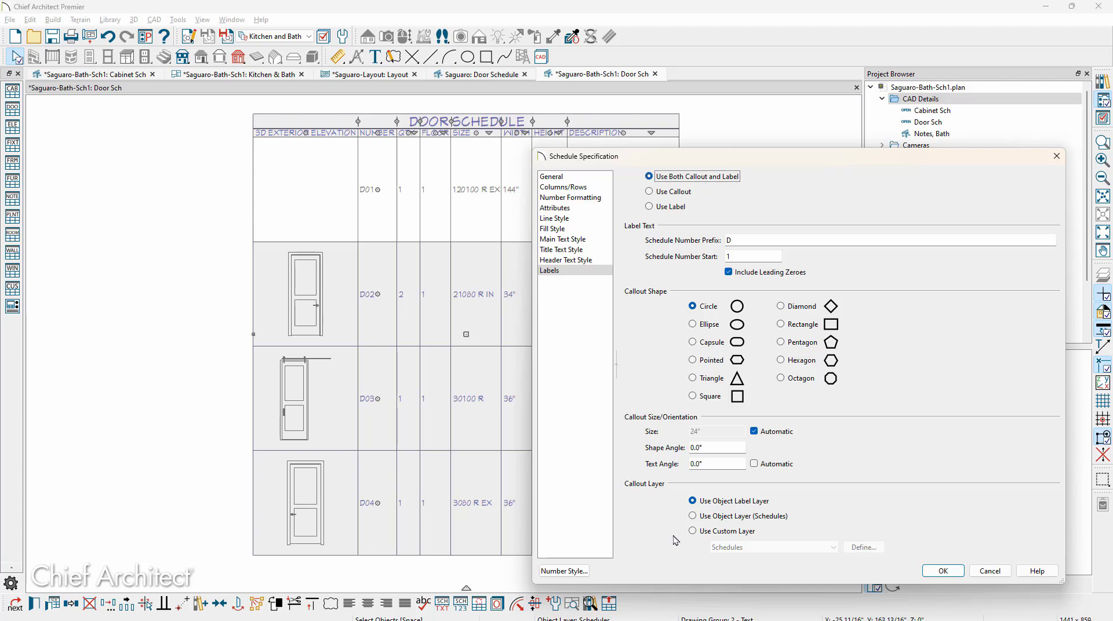
left_click(694, 533)
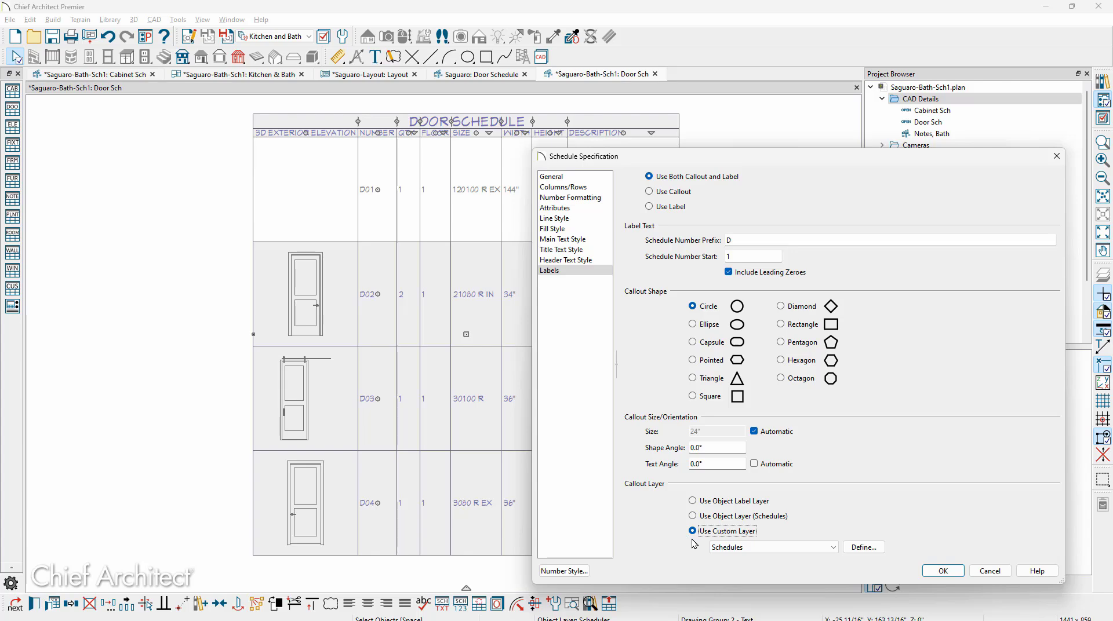
- Filter the layers by "door", copy the Doors, Labels layer and rename the copy Doors, Callouts
left_click(863, 548)
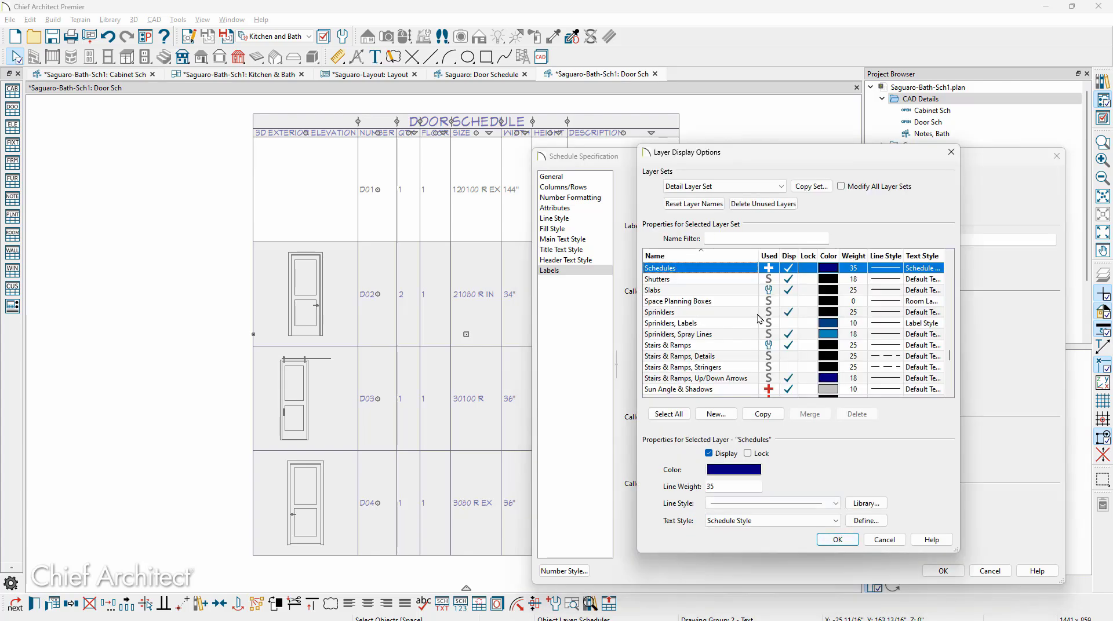
type("door")
left_click(690, 303)
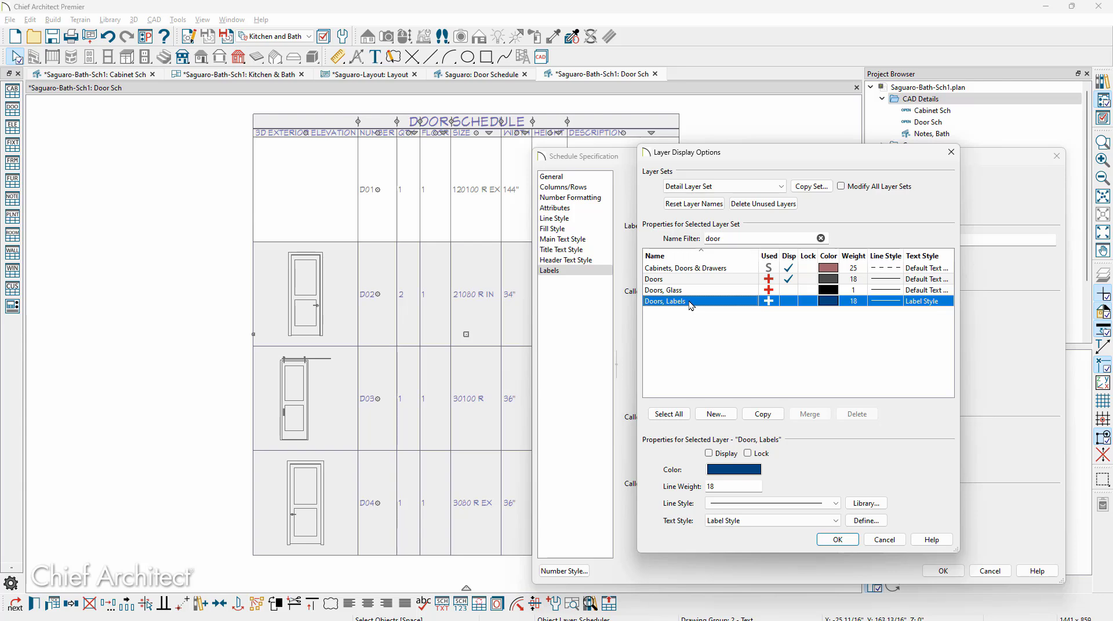
left_click(763, 414)
left_click(693, 303)
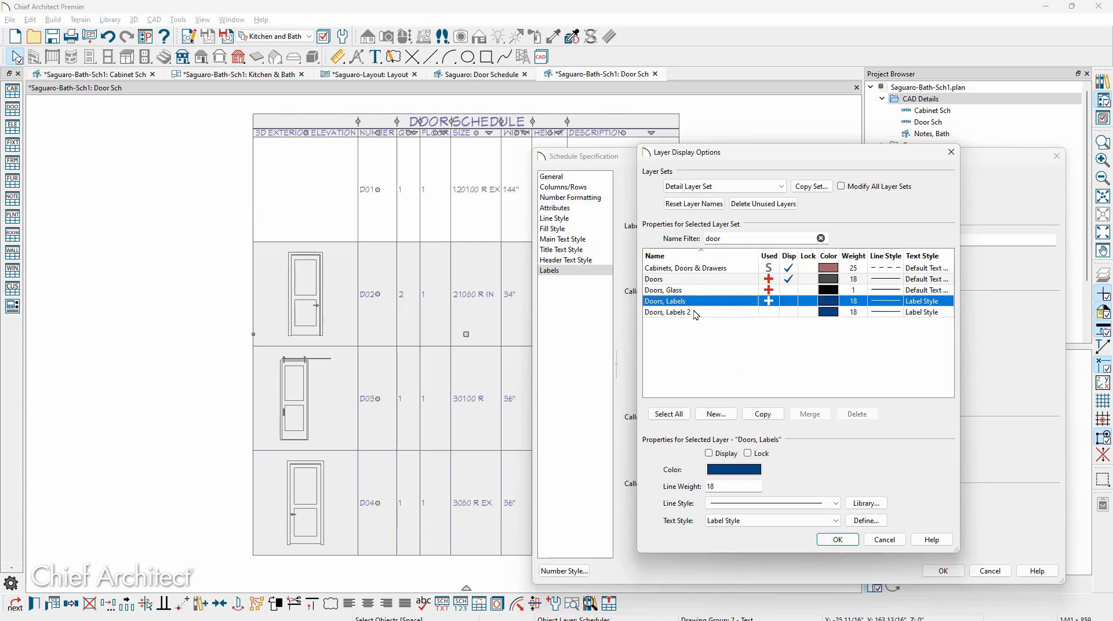
left_click(683, 313)
double_click(682, 313)
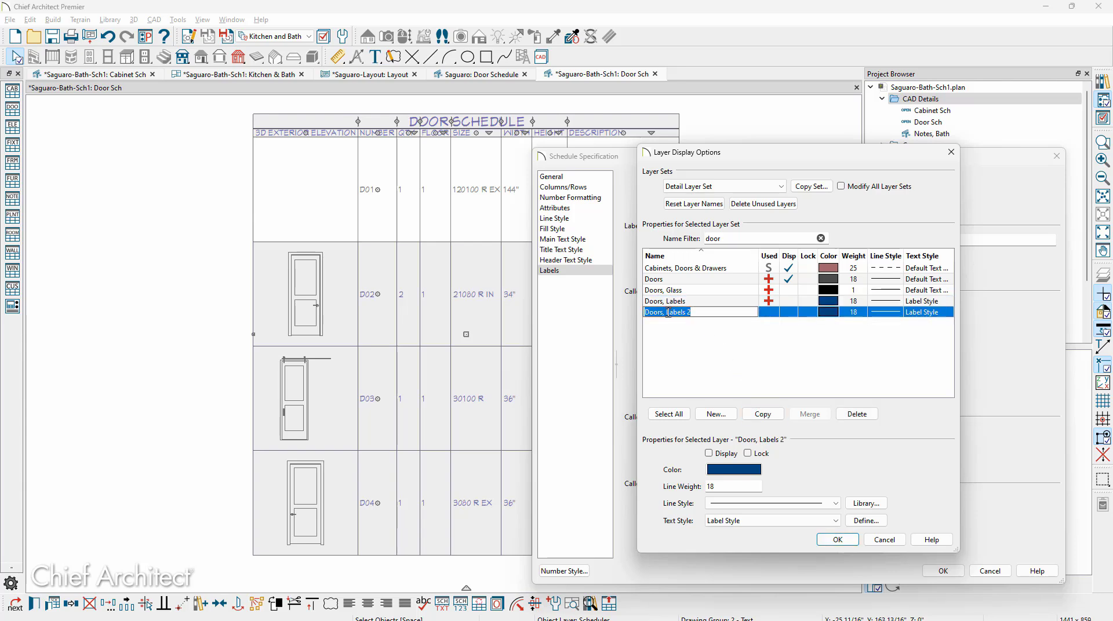
left_click_drag(667, 314, 748, 313)
type("Callout")
key("Return")
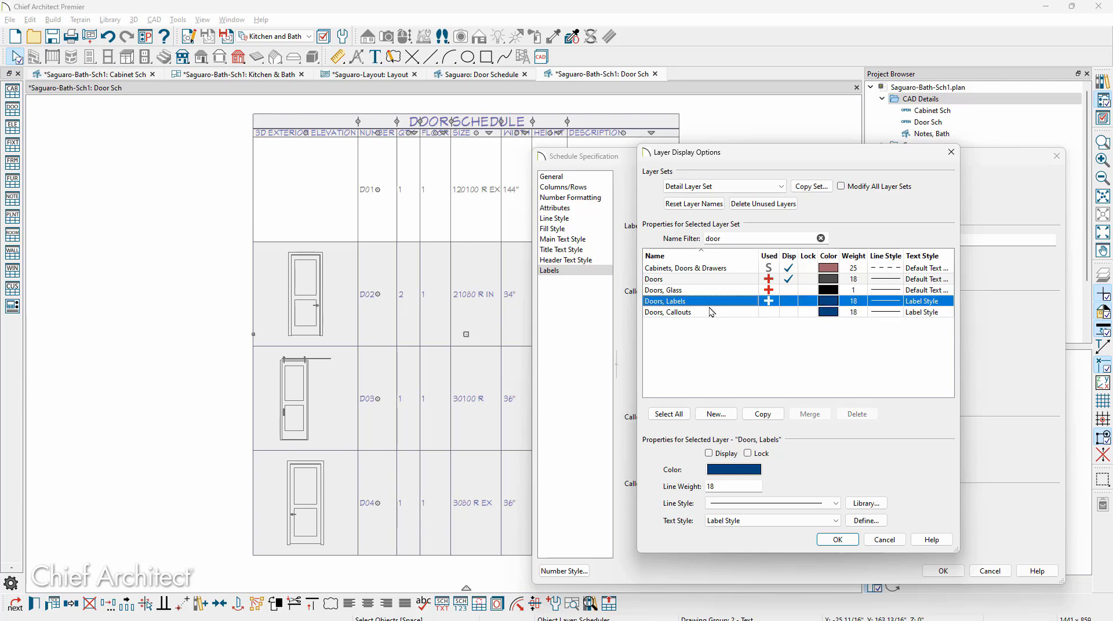
- Assign the Doors, Callouts layer to the Door Schedule's callouts and apply the schedule settings
left_click(711, 314)
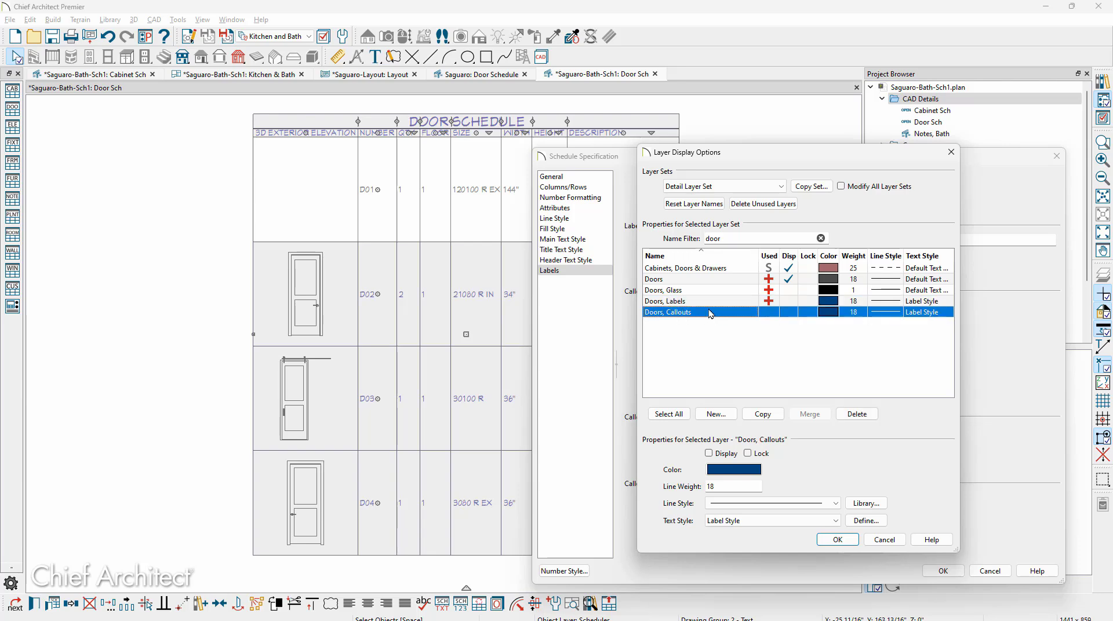
left_click(834, 541)
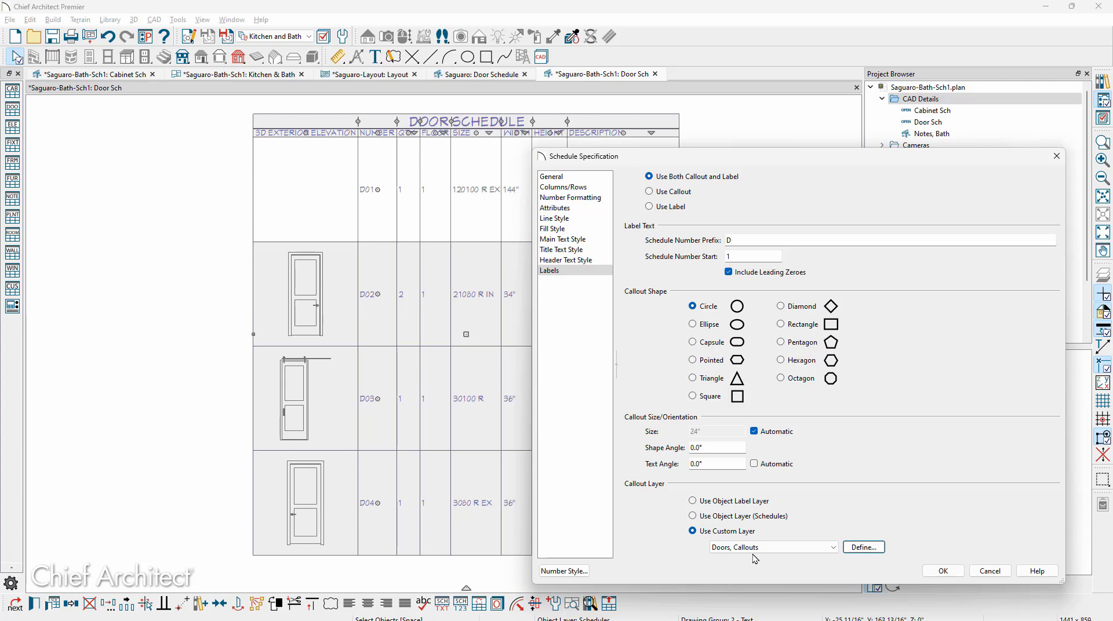
left_click(943, 572)
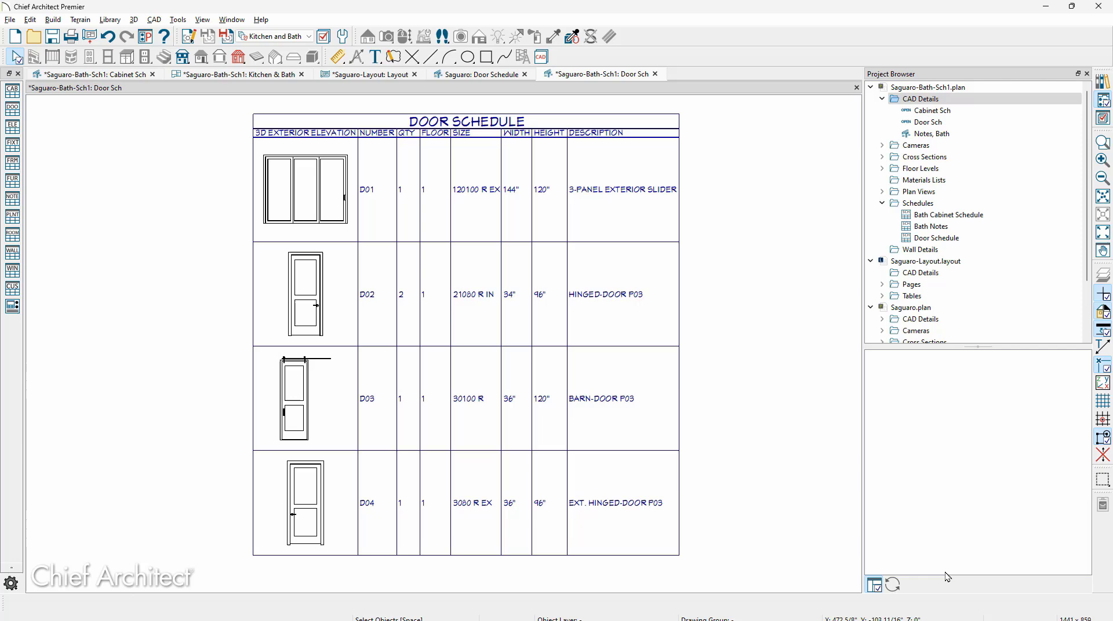
- Turn on the display of the Doors, Callouts layer in the Kitchen & Bath plan view and check the sliding door's callout
left_click(288, 76)
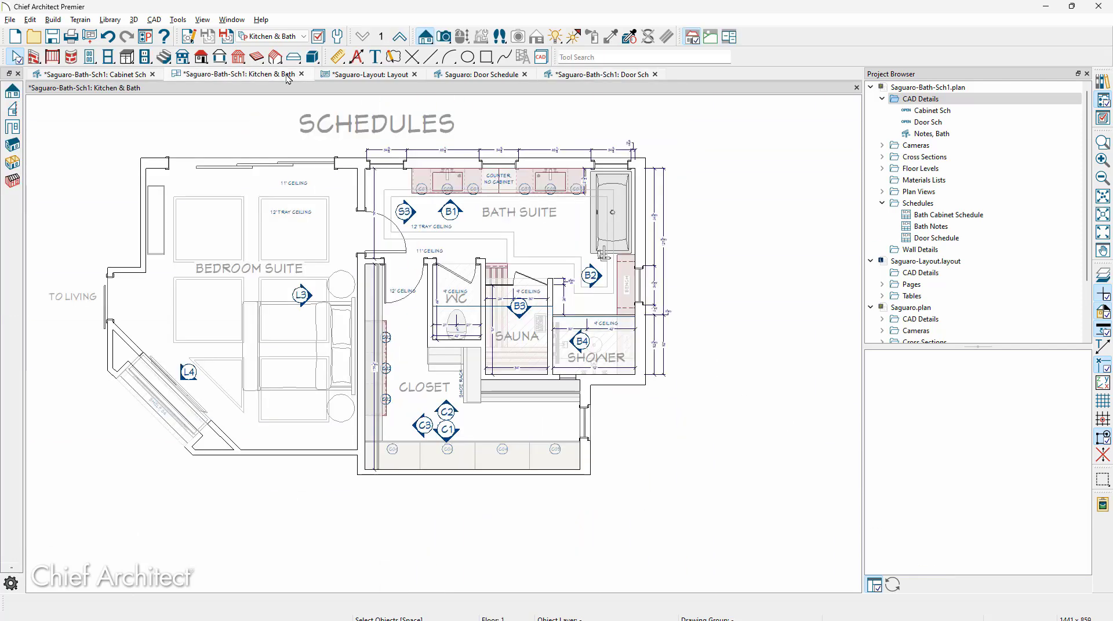
left_click(289, 163)
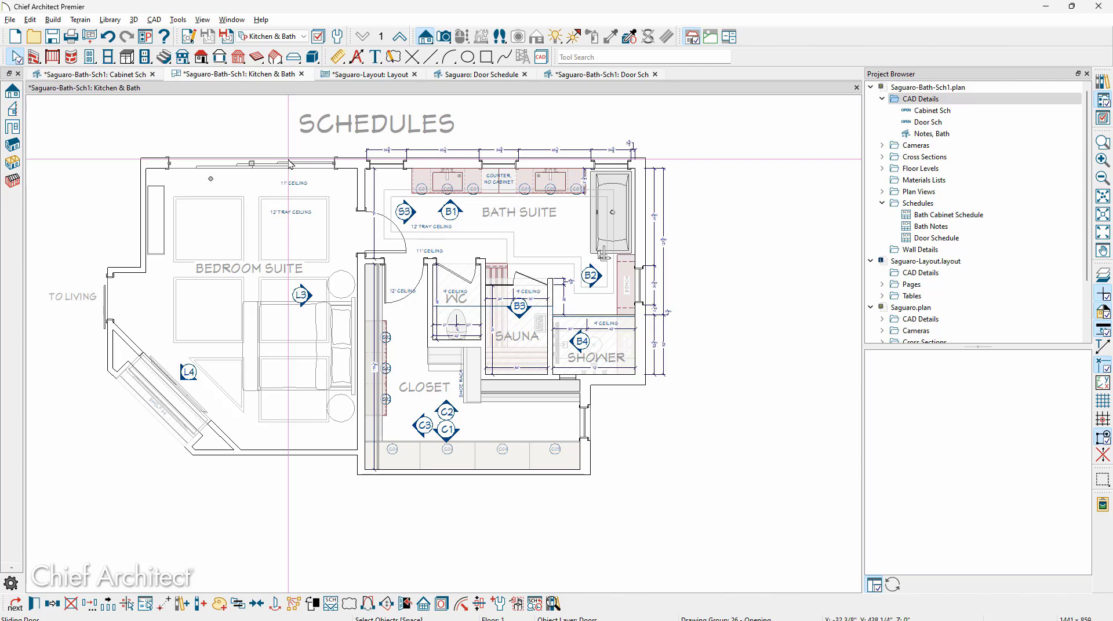
left_click(1103, 118)
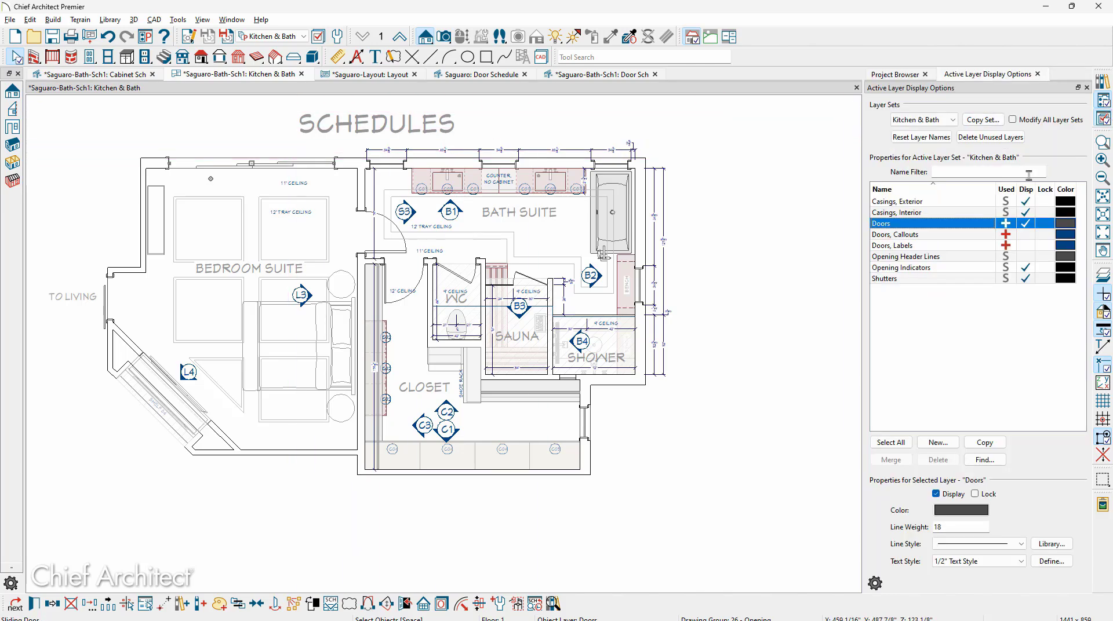
left_click(896, 237)
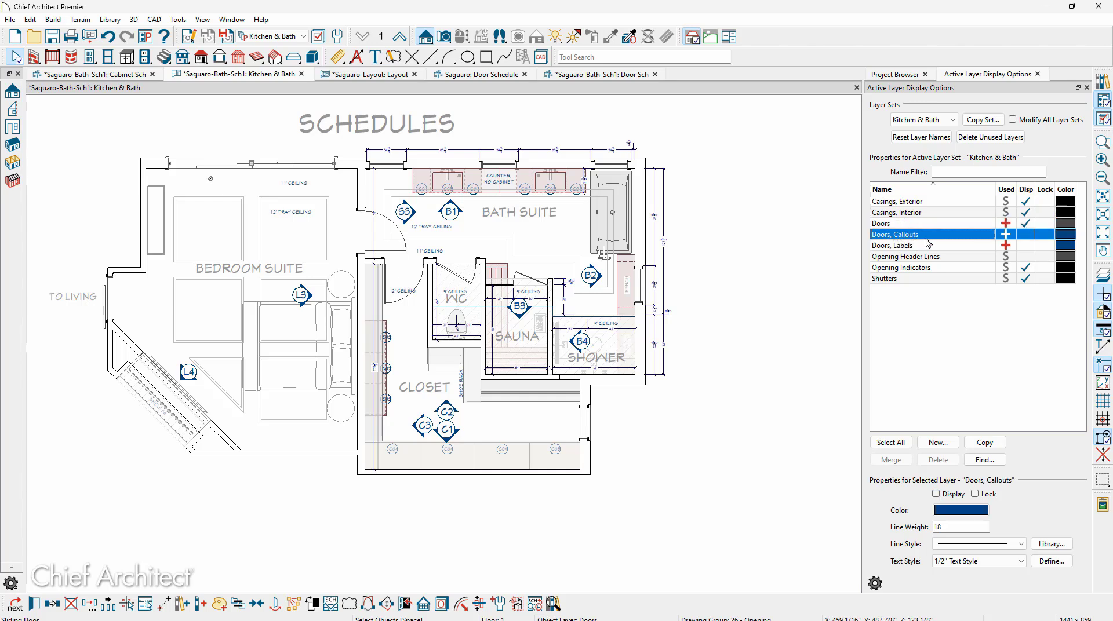
left_click(1026, 235)
scroll(173, 147, "up", 2)
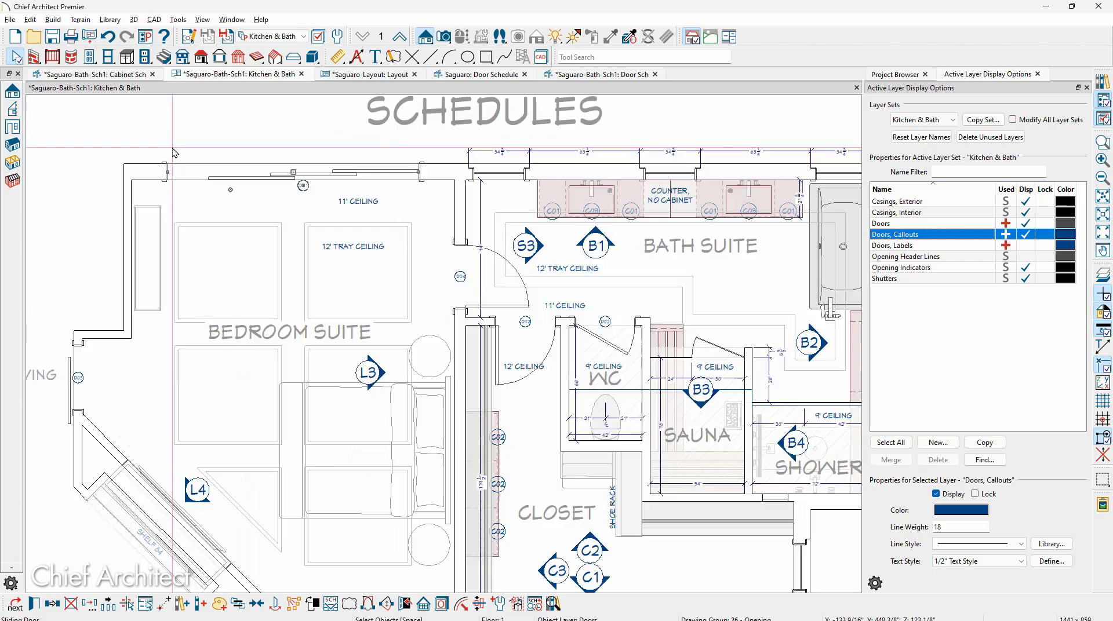
scroll(173, 150, "up", 5)
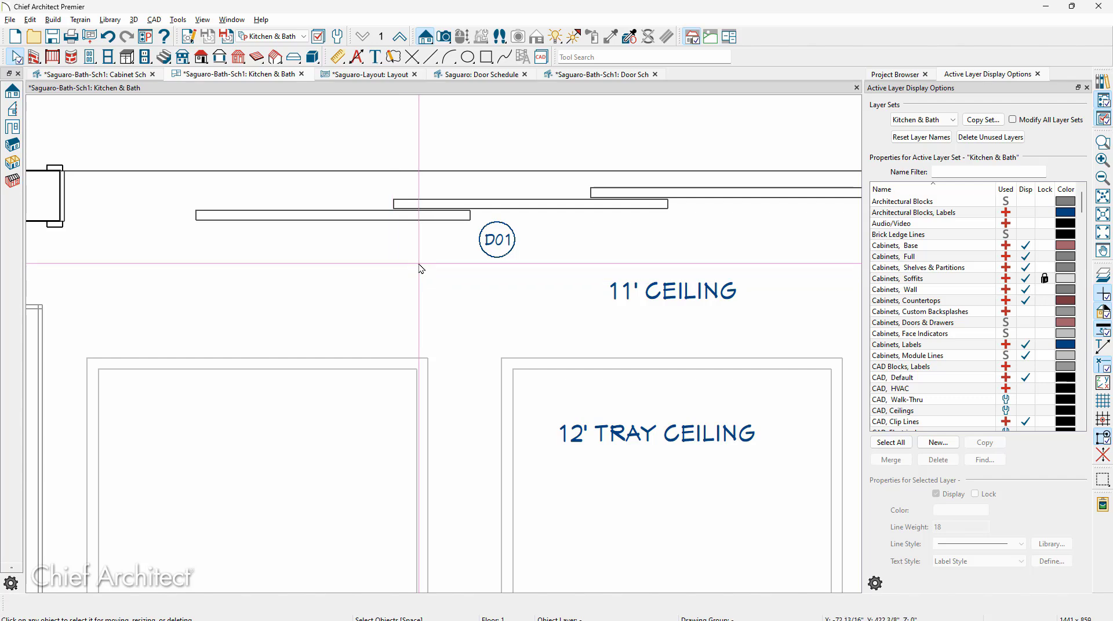
- Switch to the Floor Plan Shell plan view and turn off the display of the Doors, Callouts layer
left_click(275, 38)
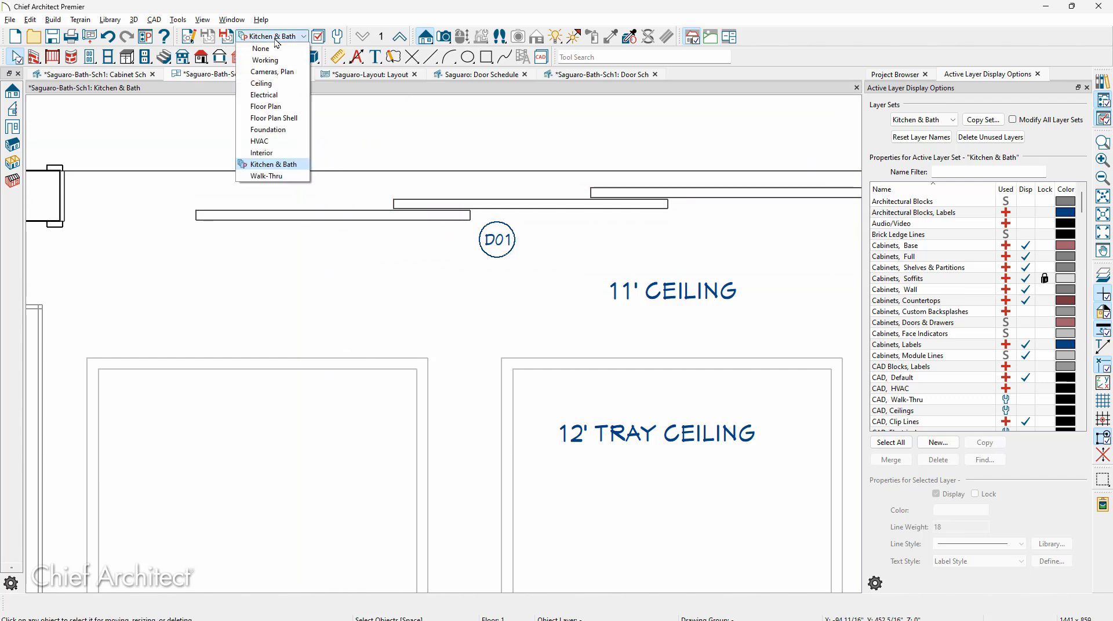
left_click(288, 119)
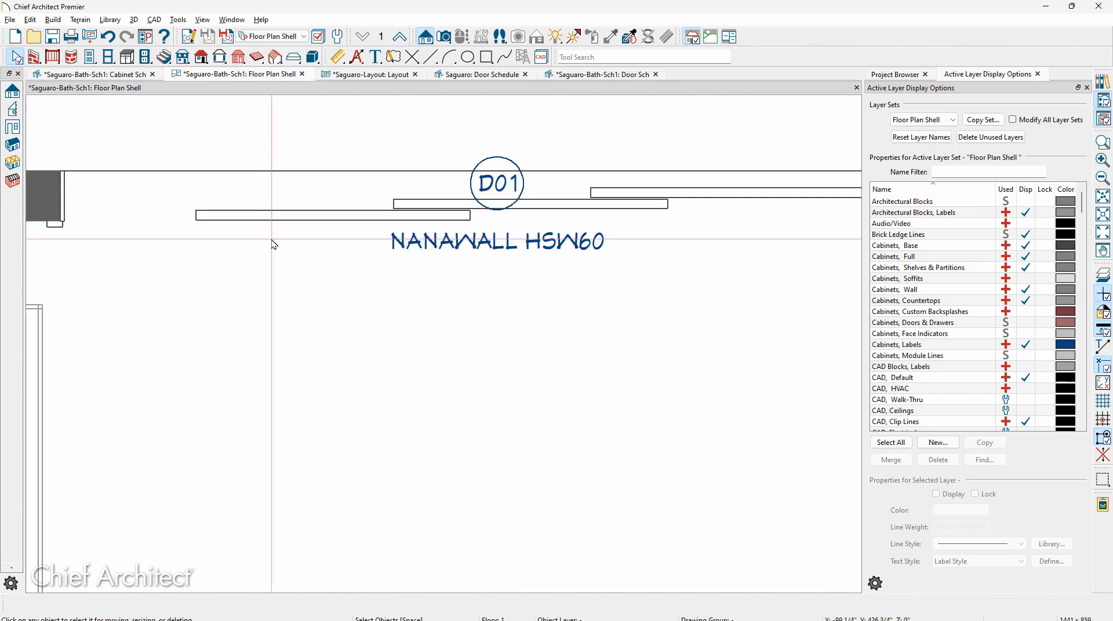
left_click(275, 195)
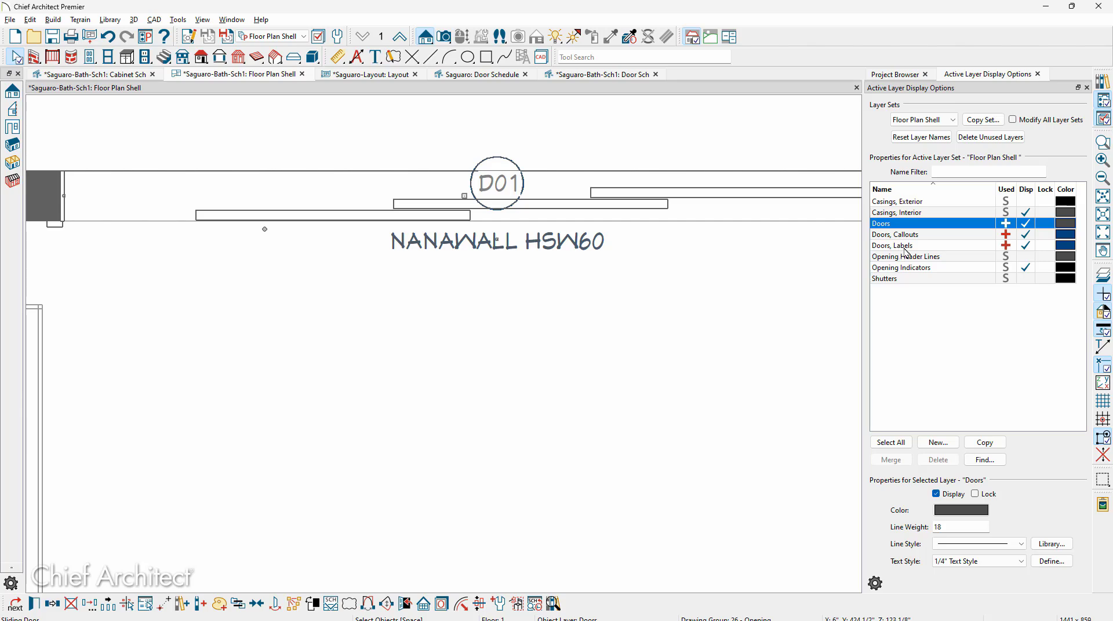
left_click(1025, 235)
left_click(603, 316)
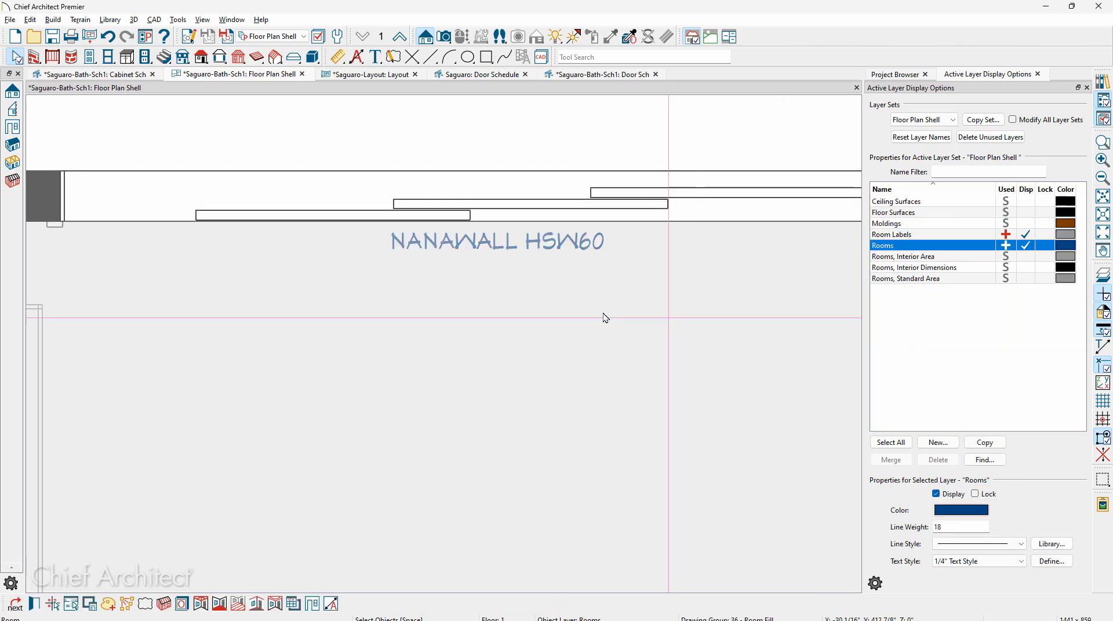
scroll(410, 215, "down", 1)
scroll(411, 215, "down", 2)
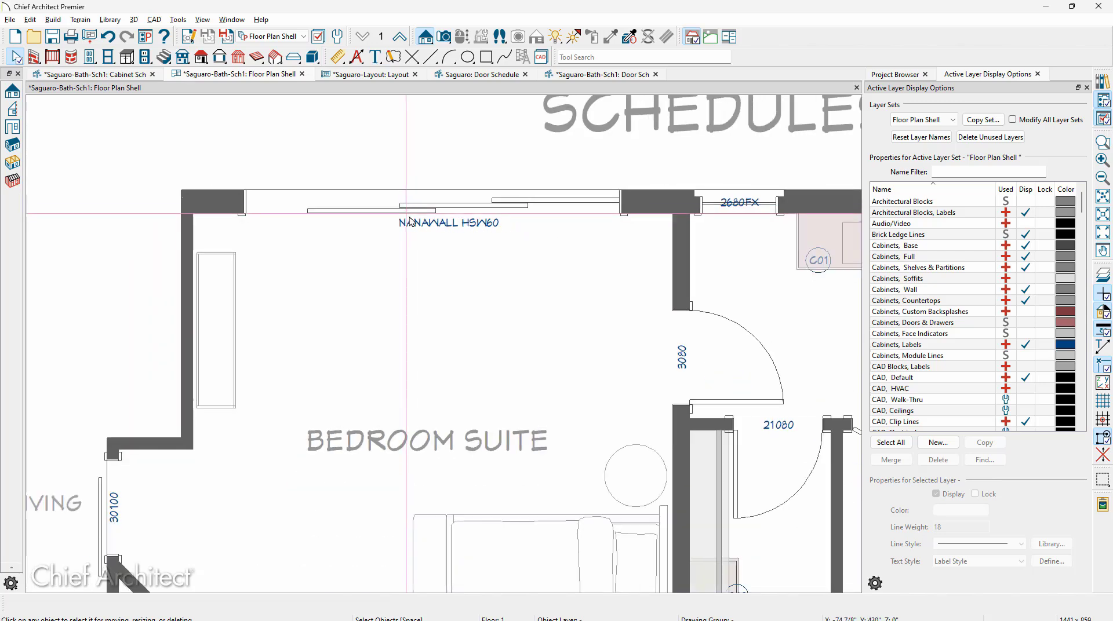
middle_click_drag(436, 260, 328, 282)
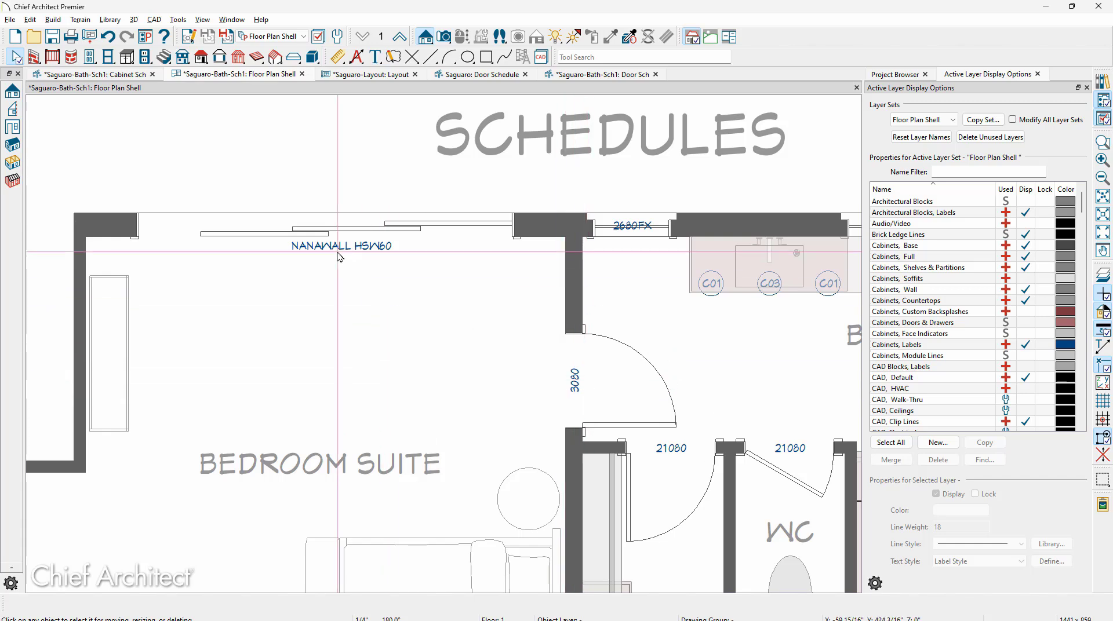
- Return to the Kitchen & Bath plan view and review the callout and label settings of the plan's Door Schedule
left_click(272, 37)
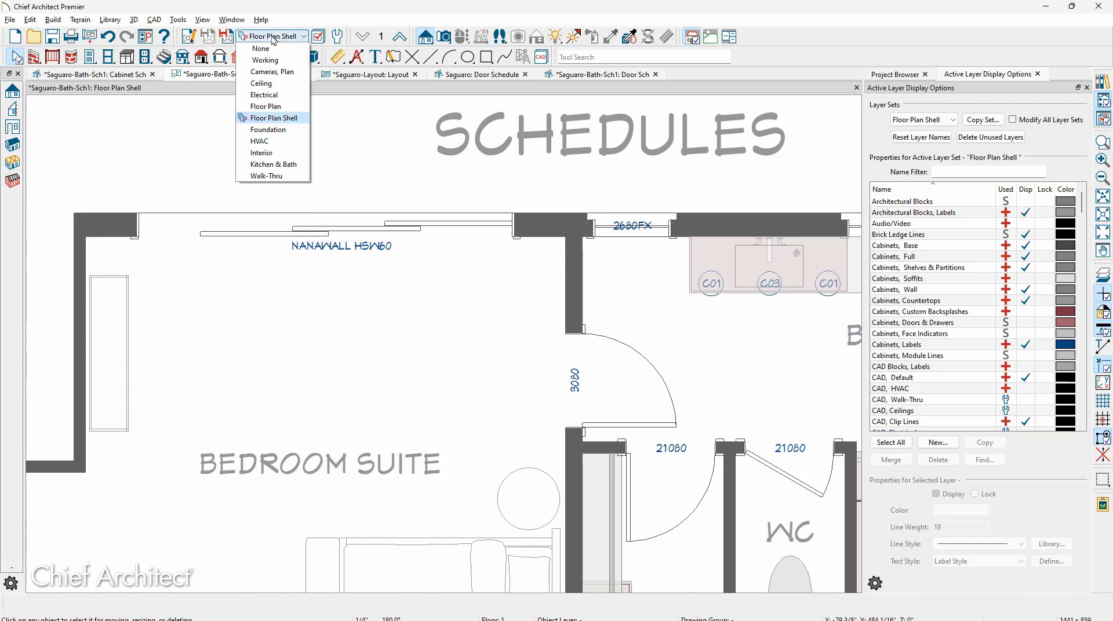
left_click(278, 165)
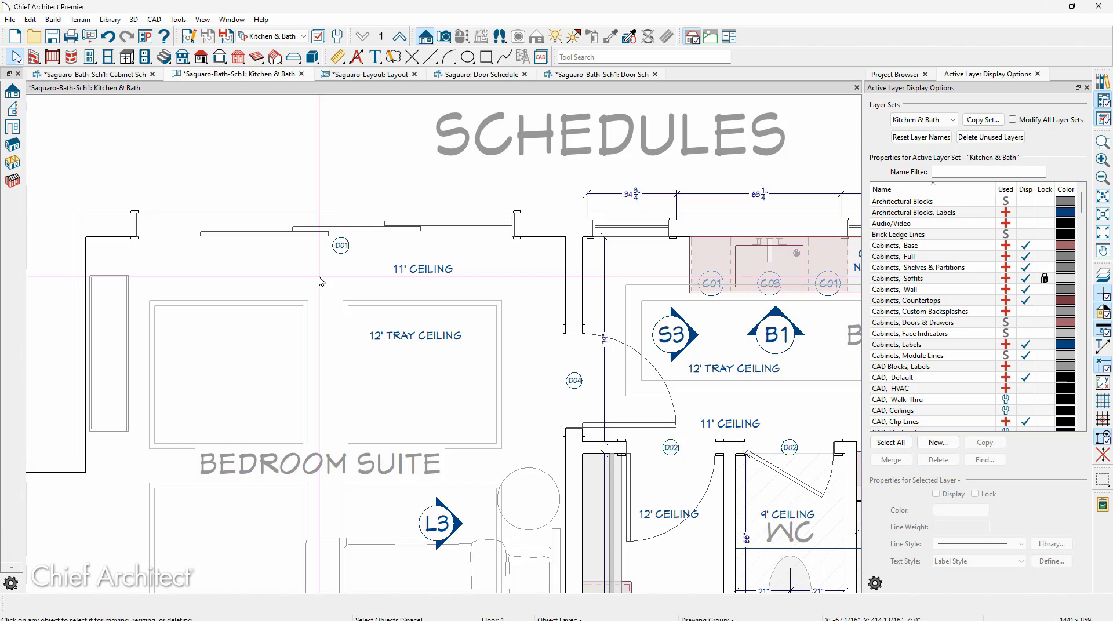
left_click(604, 79)
double_click(530, 226)
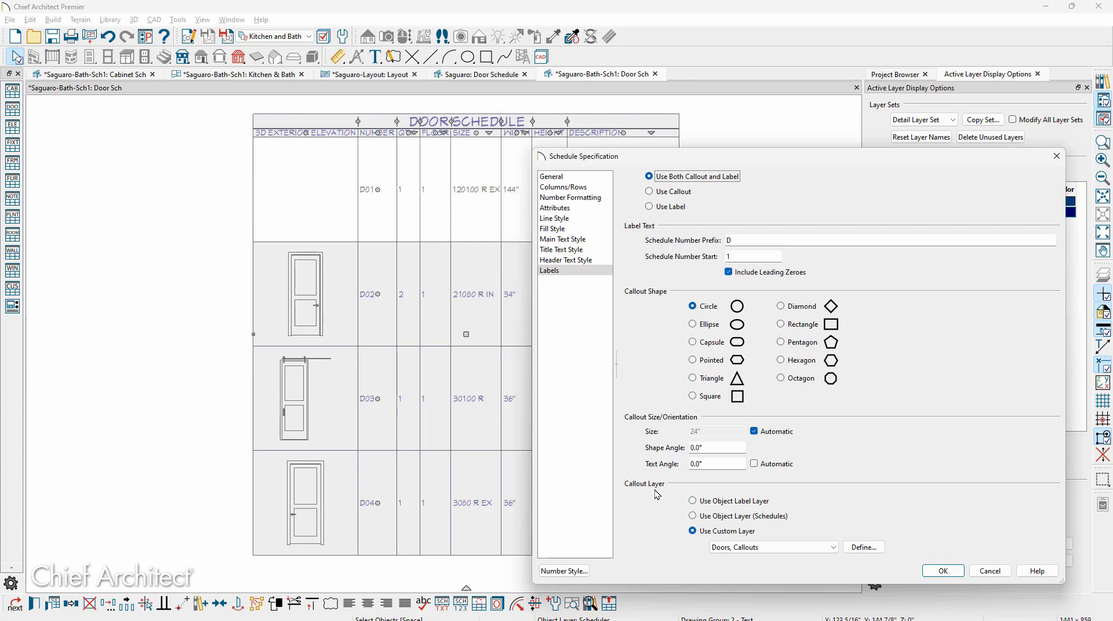
left_click(1056, 156)
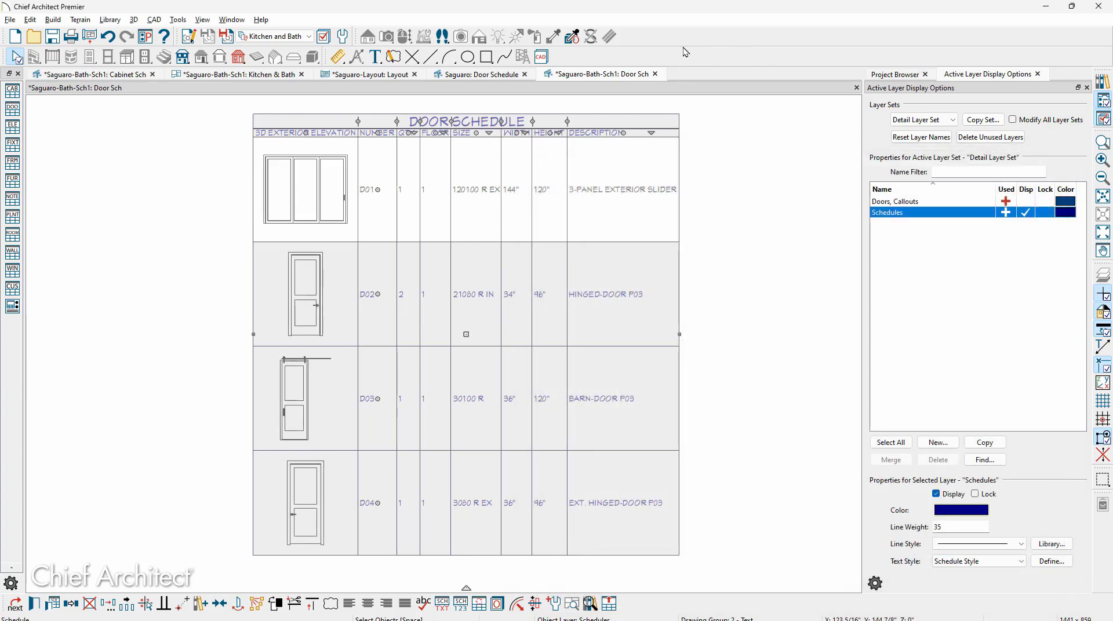
left_click(288, 75)
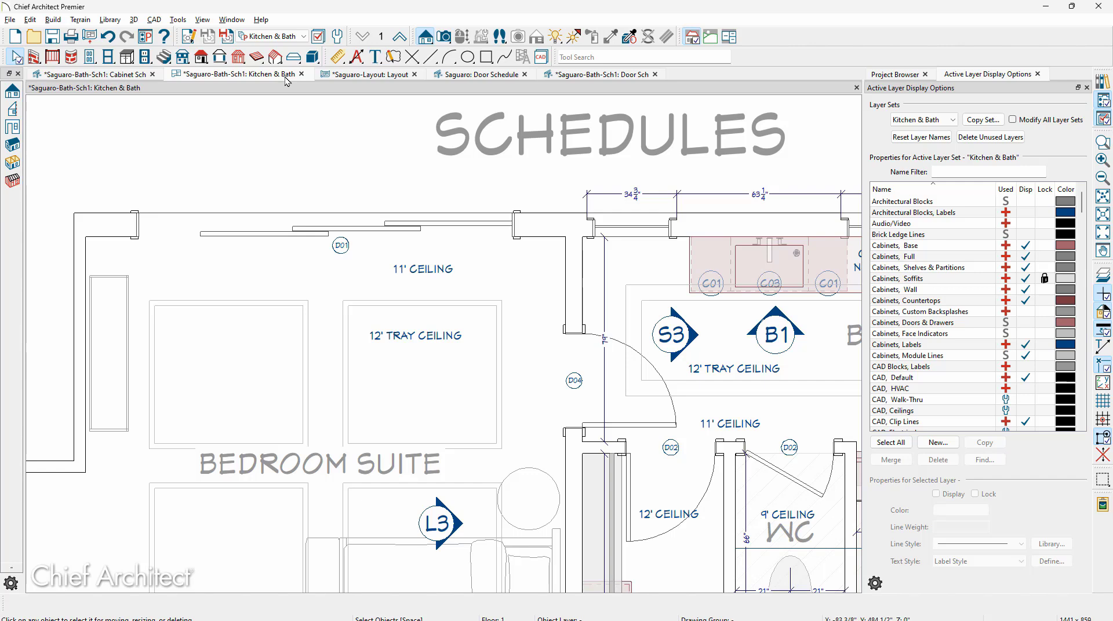
- Look over the available schedule types and preview the Exterior Key Notes among the schedules of Saguaro.plan
left_click(178, 20)
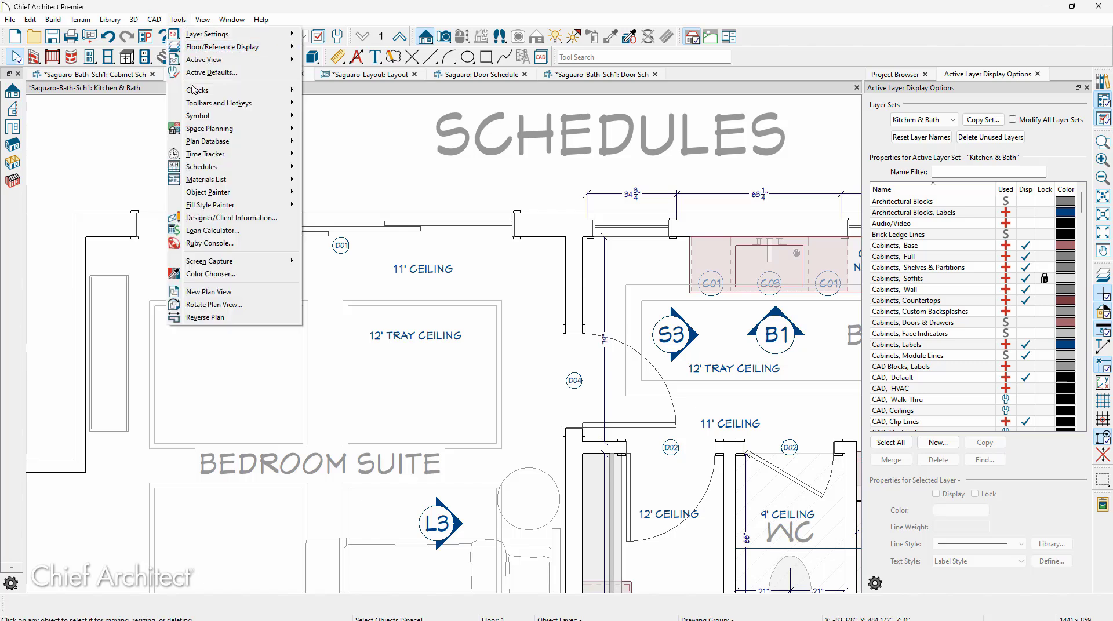
mouse_move(208, 168)
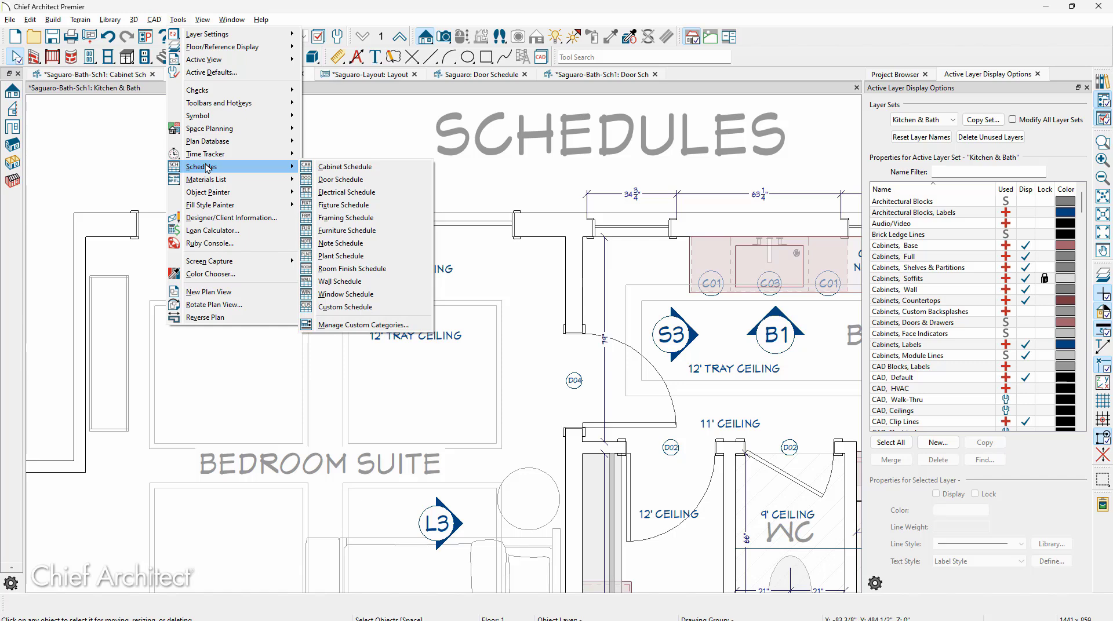
left_click(893, 75)
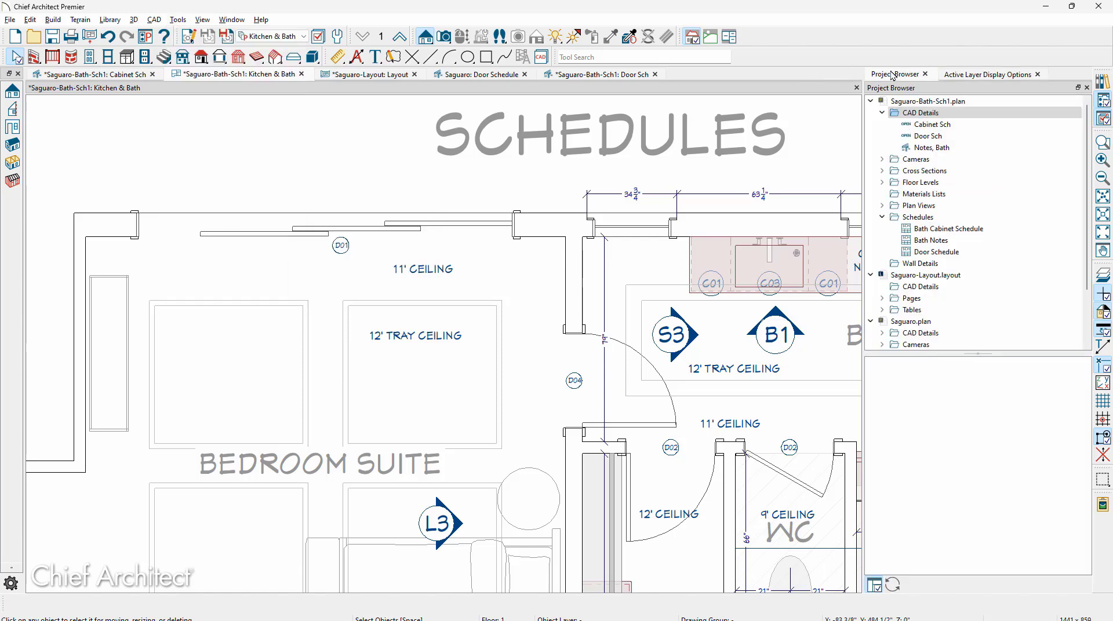
left_click(870, 102)
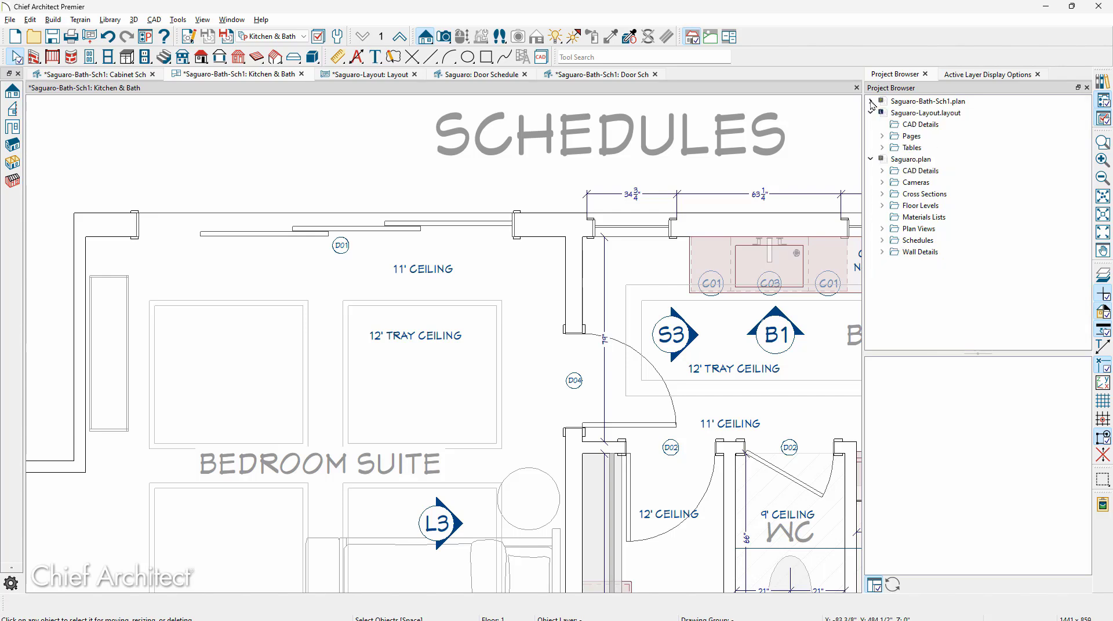
left_click(881, 240)
scroll(911, 241, "down", 1)
scroll(911, 241, "down", 3)
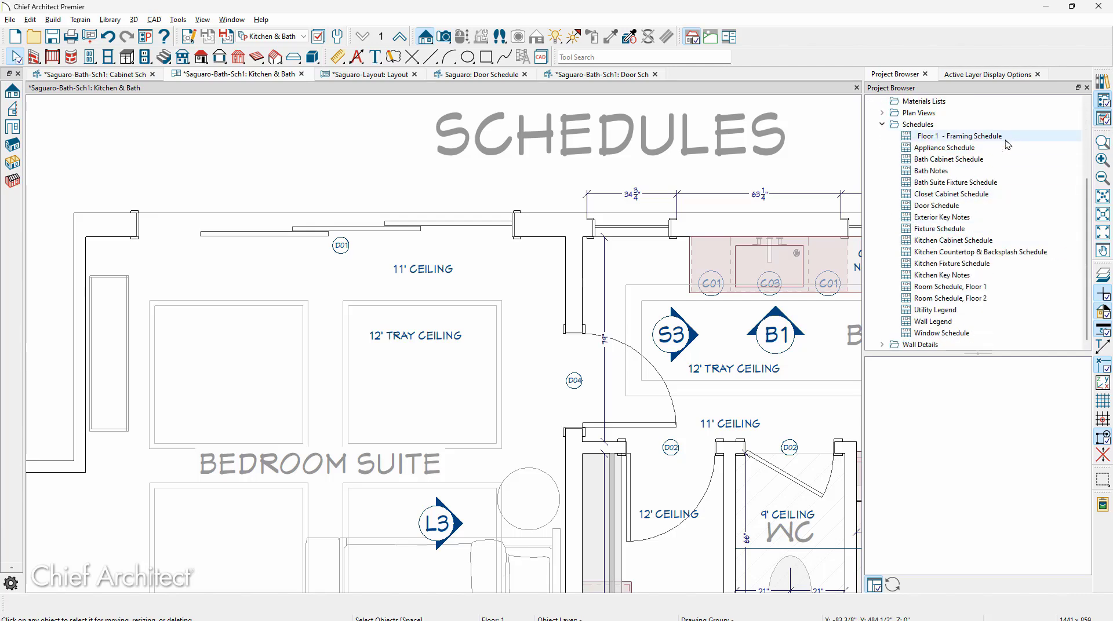
left_click(941, 217)
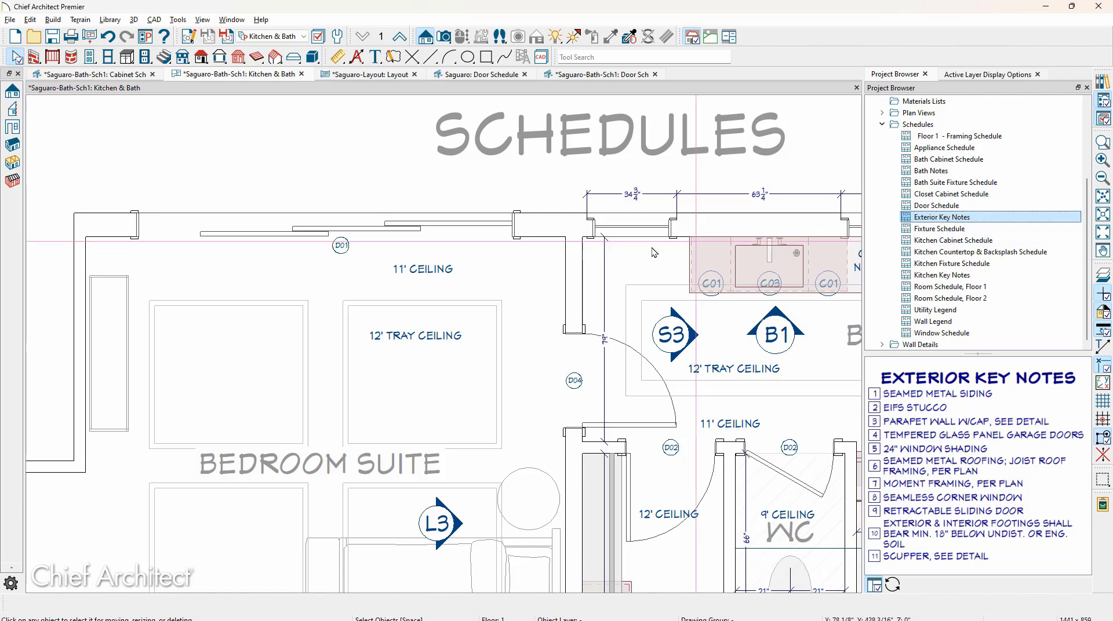
- Set up saving the plan as a template that keeps CAD details and schedules and is the default for U.S. units plans
left_click(9, 21)
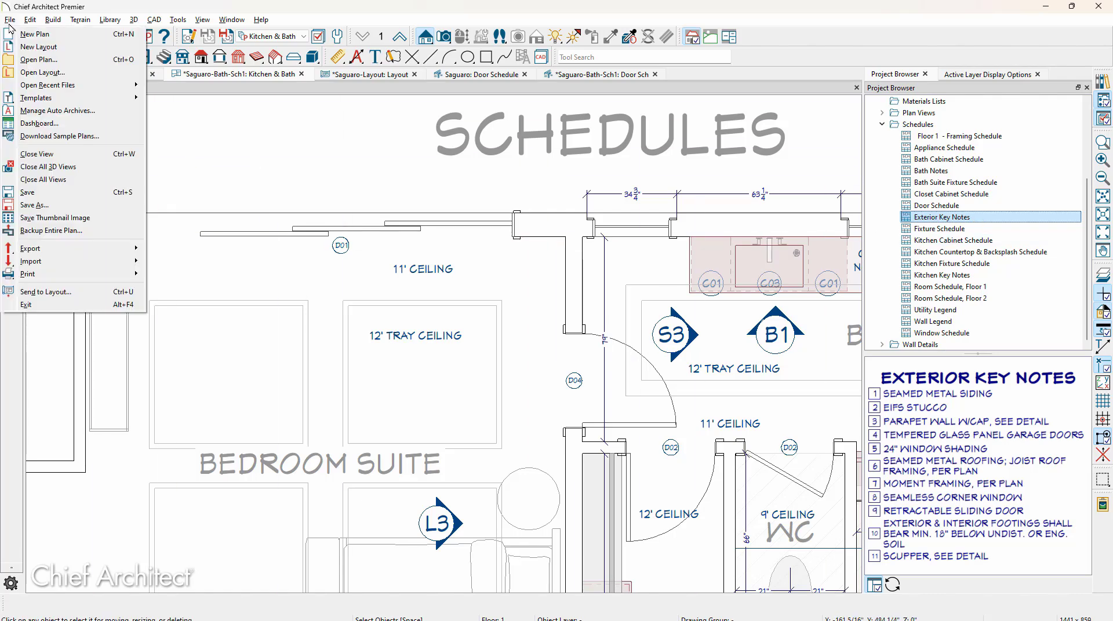
mouse_move(54, 104)
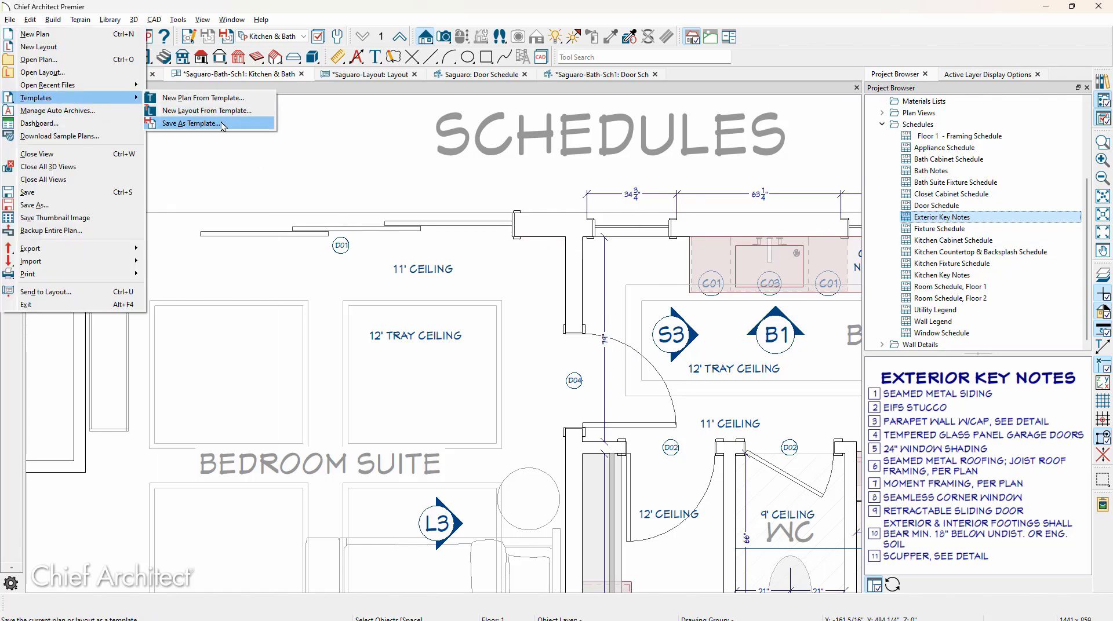
left_click(191, 124)
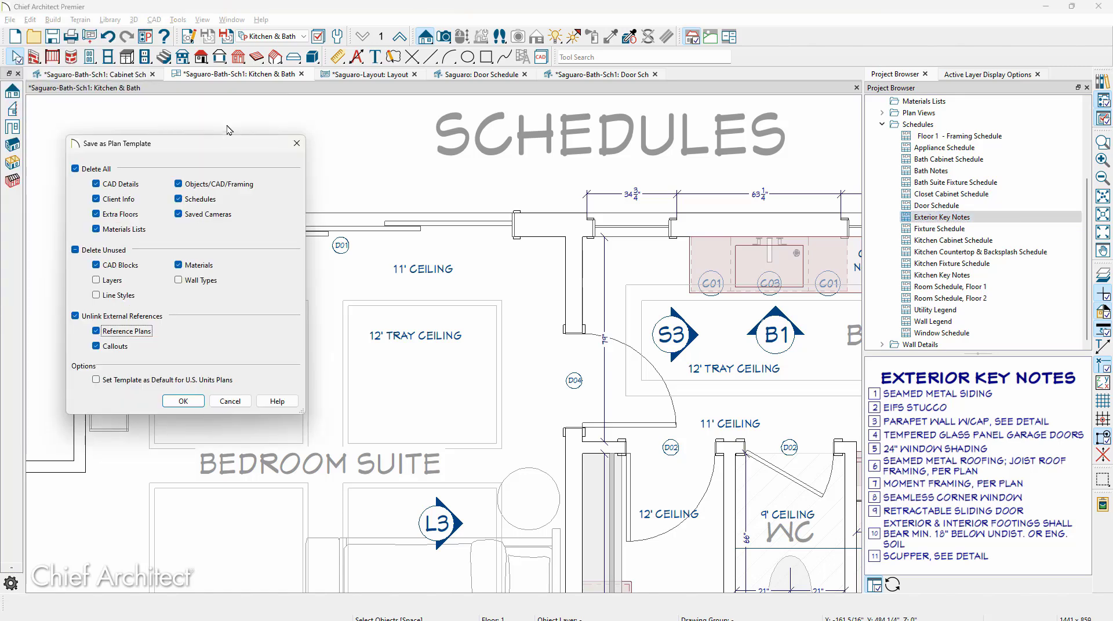
left_click(105, 185)
left_click(178, 202)
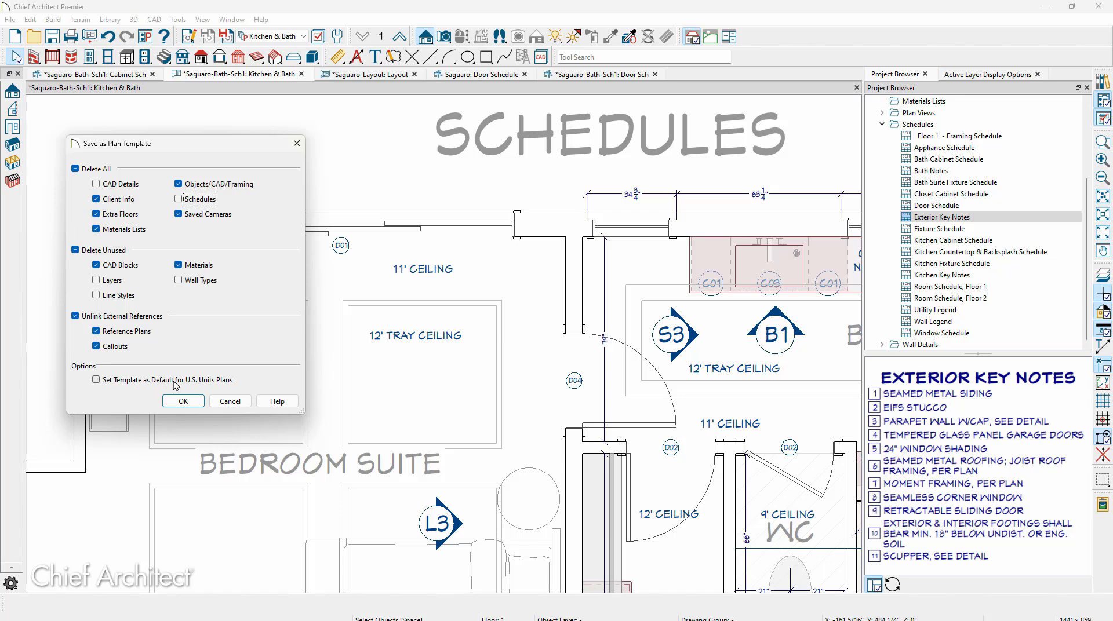
left_click(97, 381)
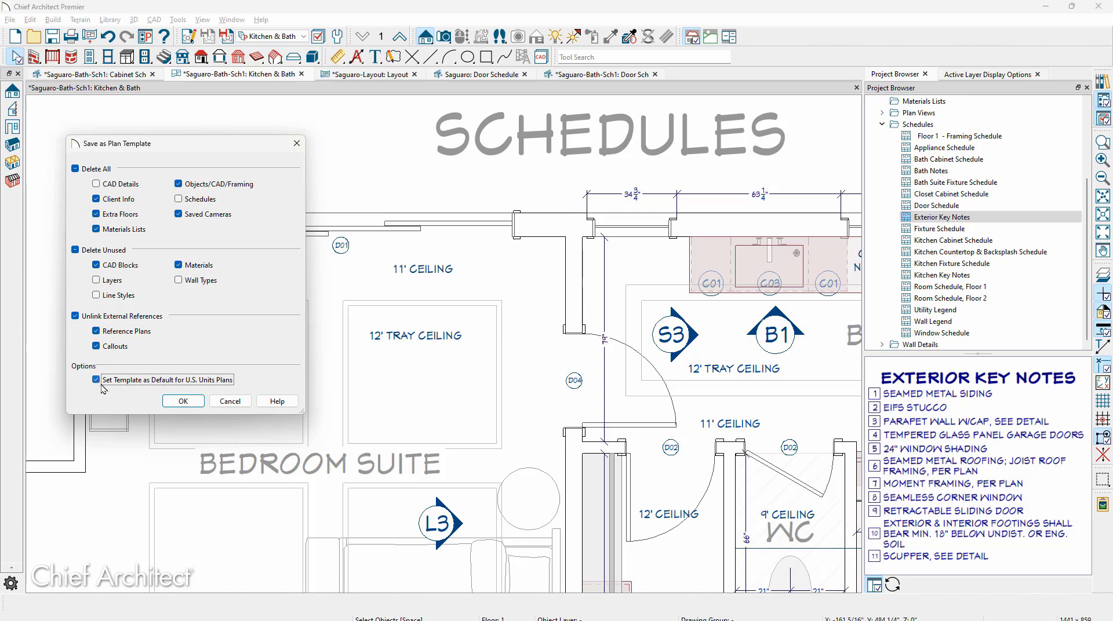
- Accept the template options and name the template file MyPlanTemplate in the Templates folder
left_click(175, 403)
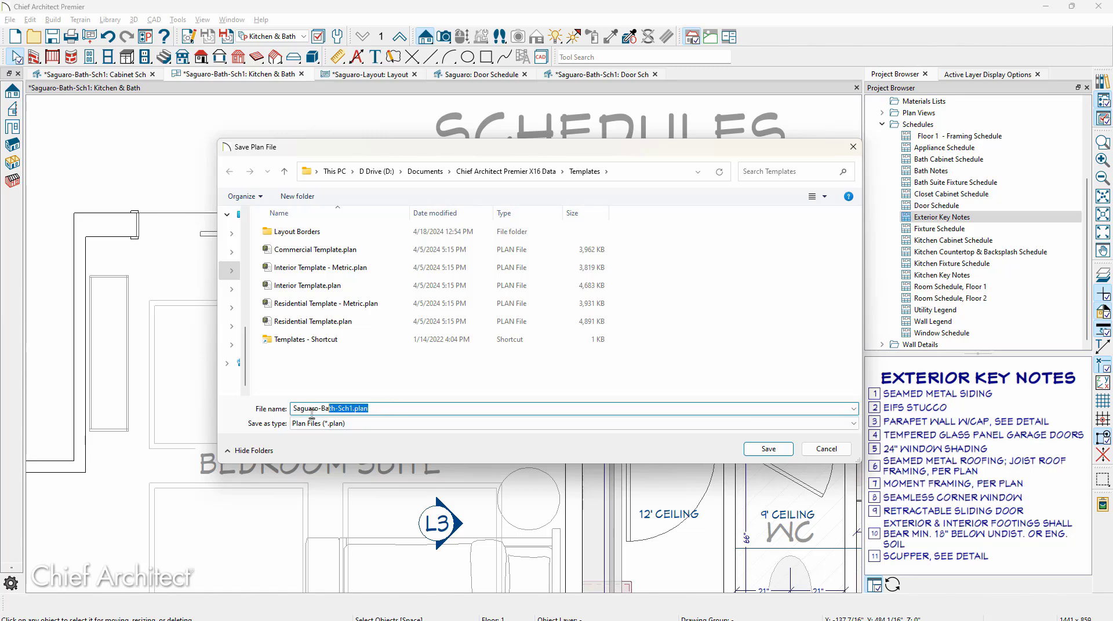
type("M")
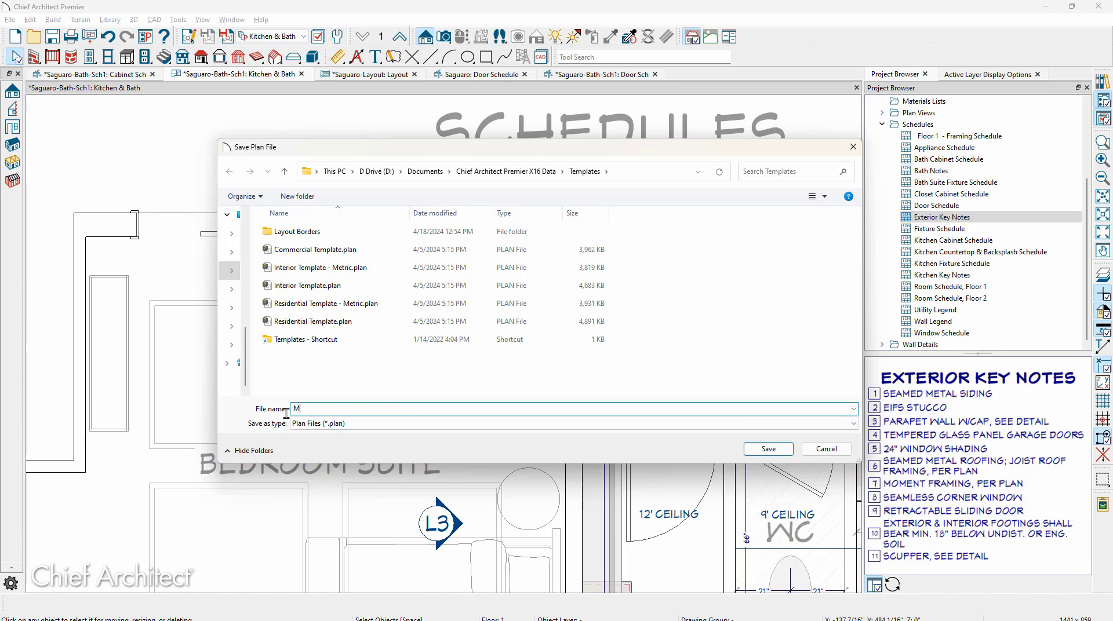
type("yPlanTemplate")
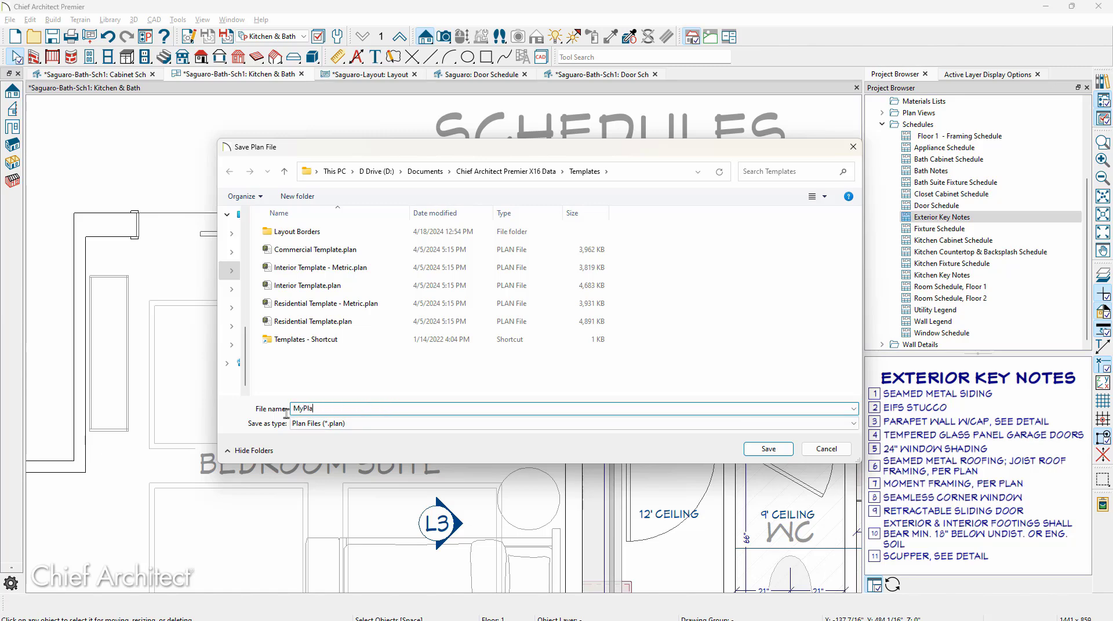